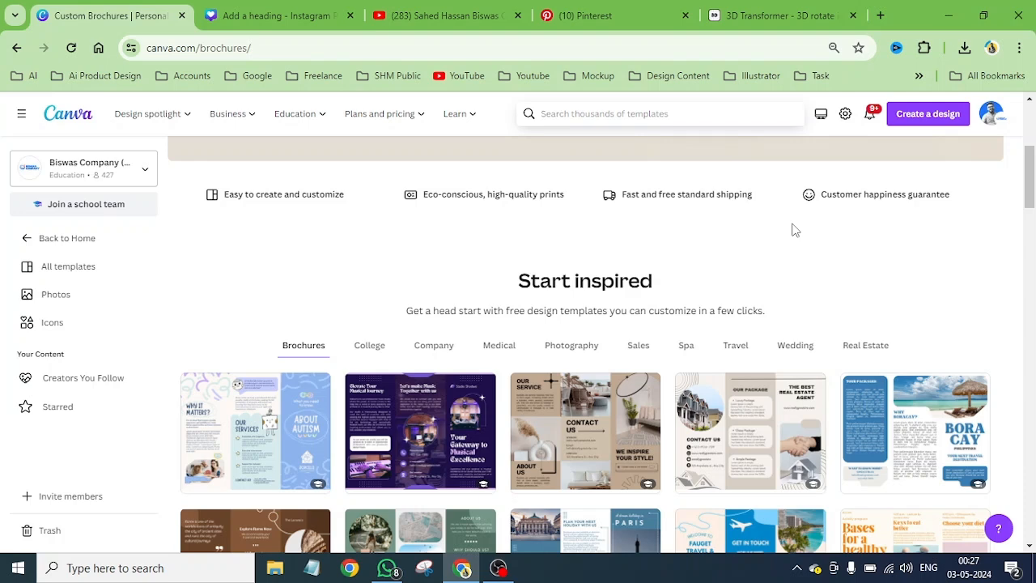
Look up the Instagram Post (Square) preset among the formats offered for a new design.
{"action": "left_click", "coordinate": [275, 15]}
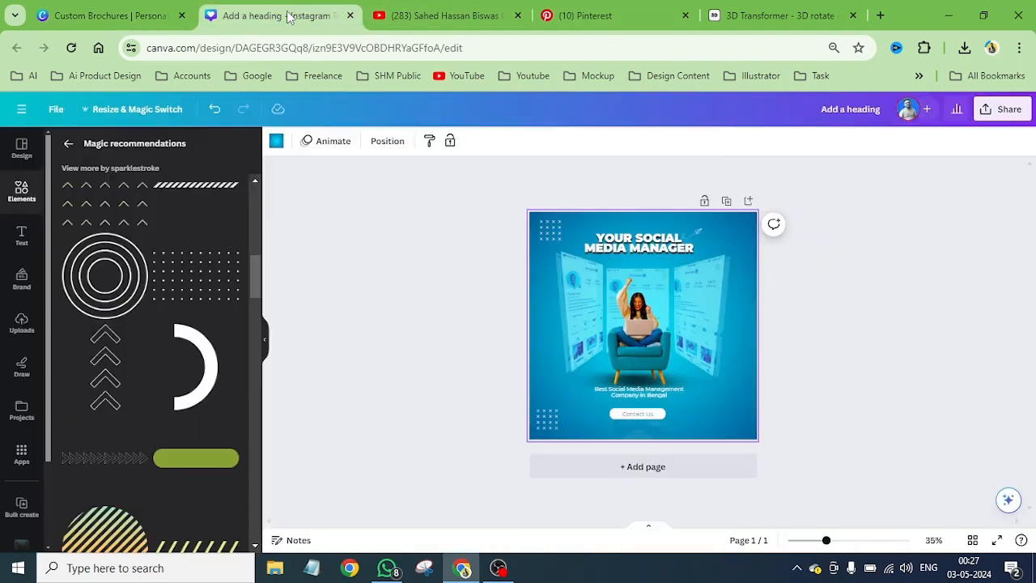
{"action": "left_click", "coordinate": [142, 12]}
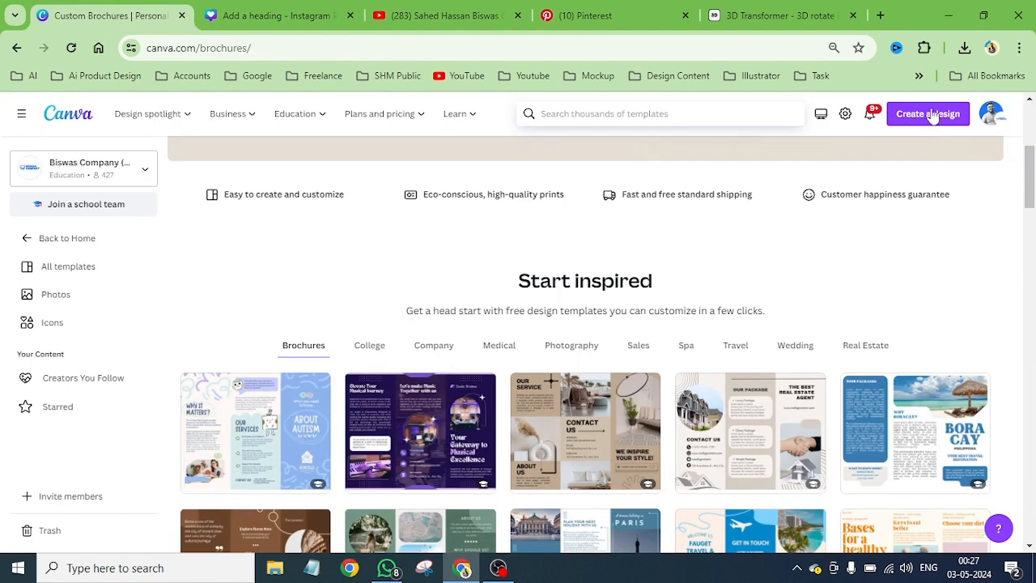
{"action": "left_click", "coordinate": [932, 113]}
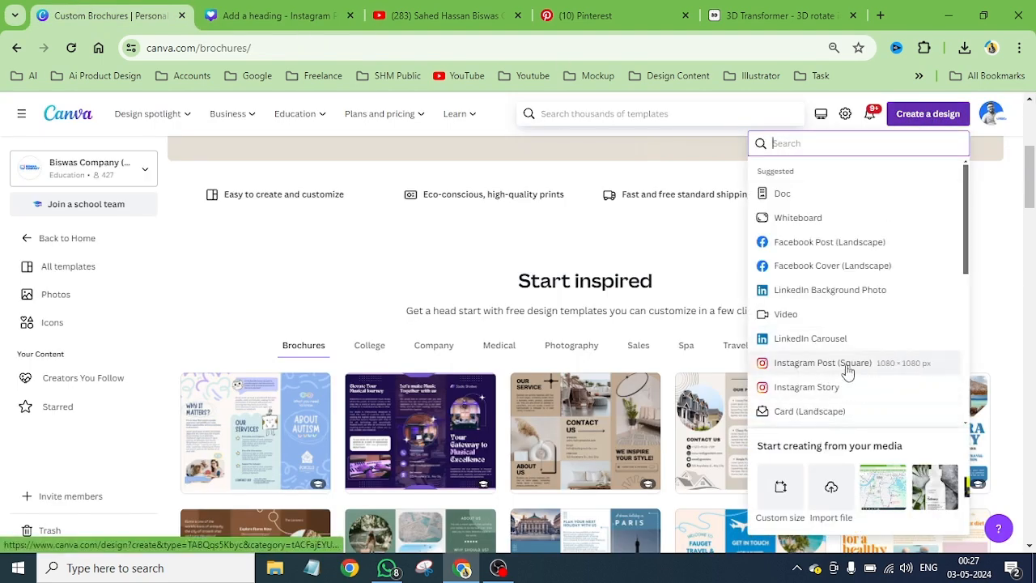
Add a second page to the open Instagram post design and delete its inherited gradient background.
{"action": "left_click", "coordinate": [242, 16]}
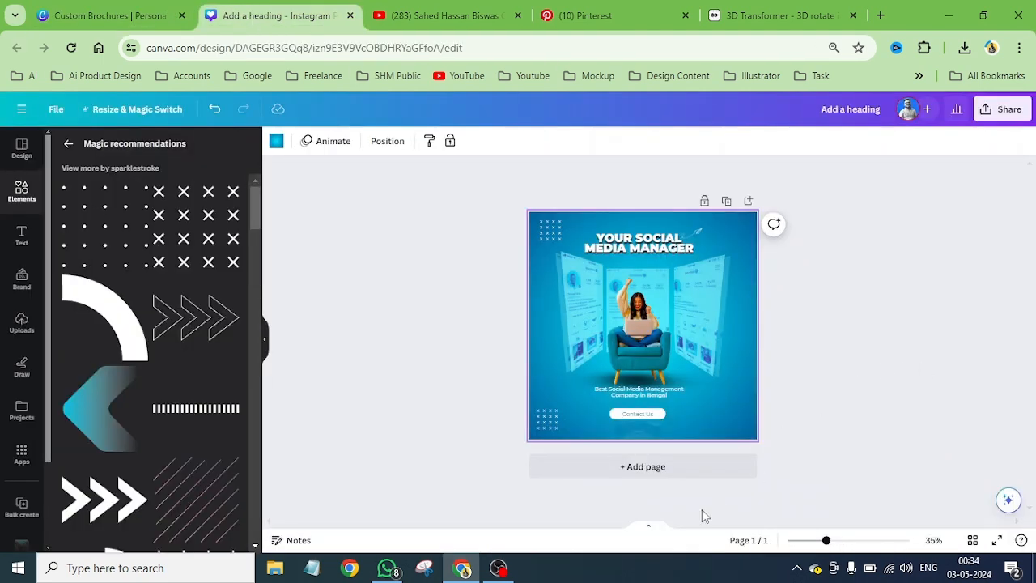
{"action": "left_click", "coordinate": [656, 468]}
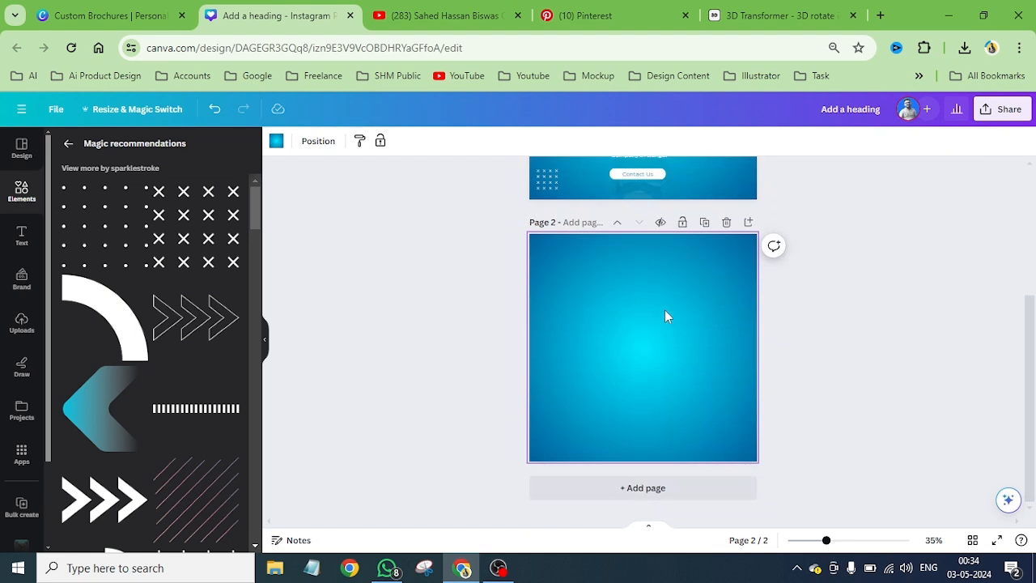
{"action": "key", "text": "Delete"}
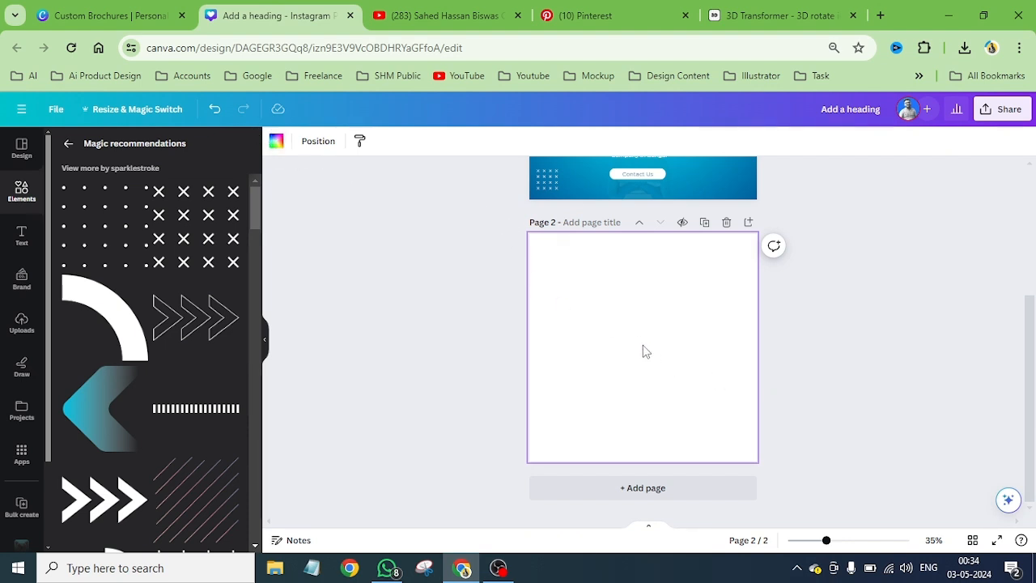
Give the blank second page a gradient background in the radial style.
{"action": "scroll", "coordinate": [644, 351], "scroll_direction": "up", "scroll_amount": 3}
{"action": "scroll", "coordinate": [645, 351], "scroll_direction": "up", "scroll_amount": 1}
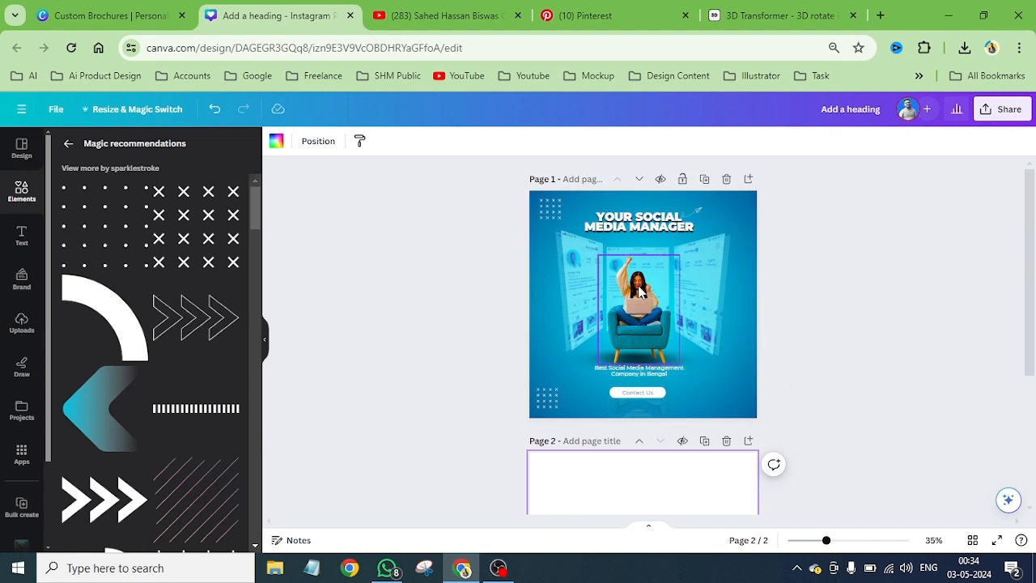
{"action": "scroll", "coordinate": [640, 324], "scroll_direction": "down", "scroll_amount": 3}
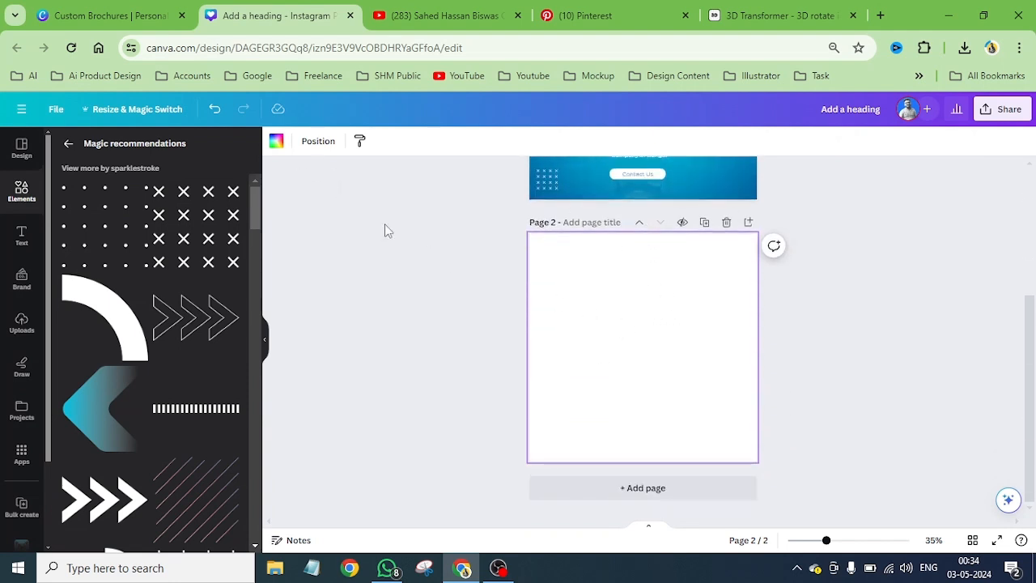
{"action": "left_click", "coordinate": [276, 142]}
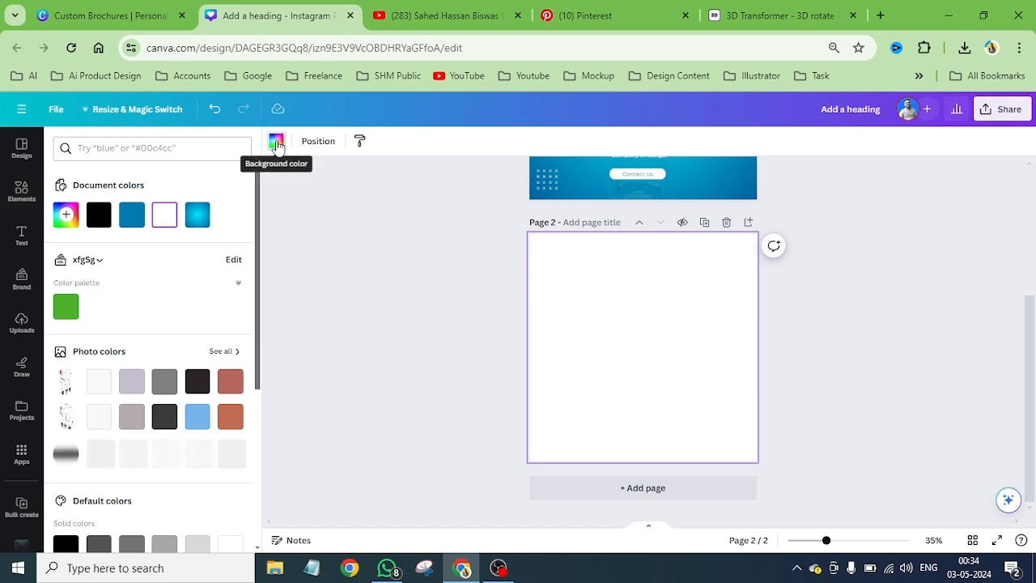
{"action": "left_click", "coordinate": [64, 215]}
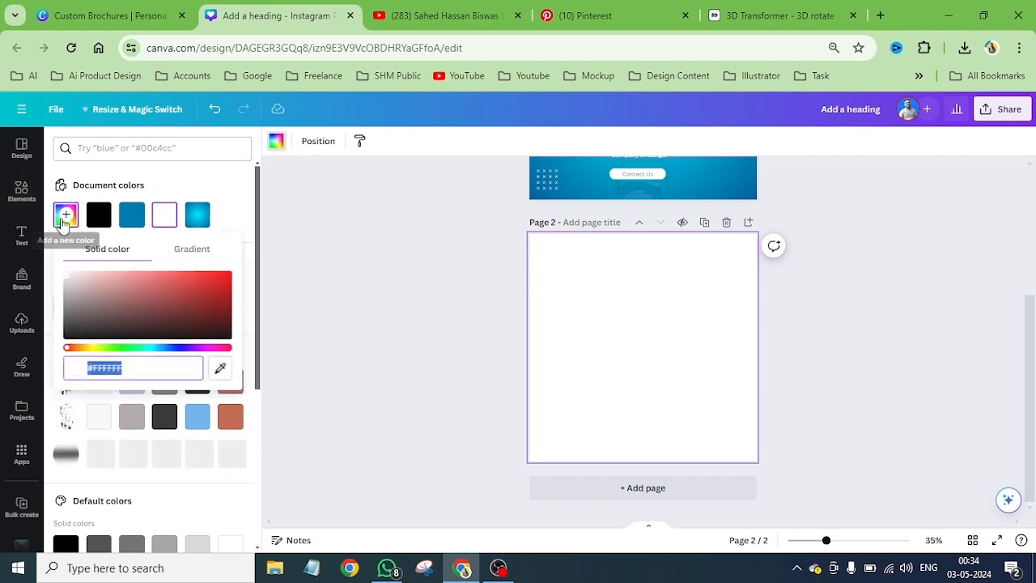
{"action": "left_click", "coordinate": [194, 257]}
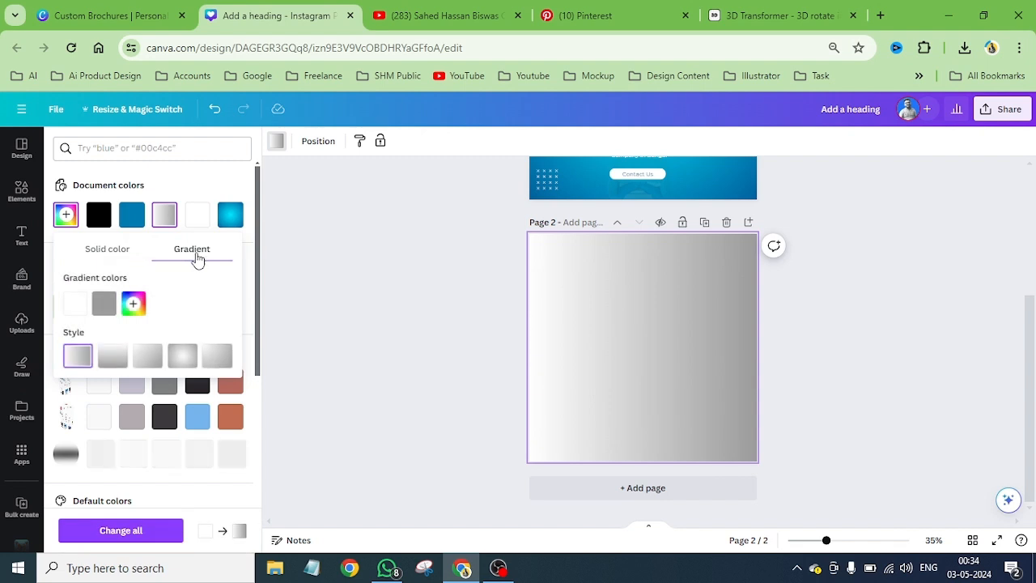
{"action": "left_click", "coordinate": [183, 356]}
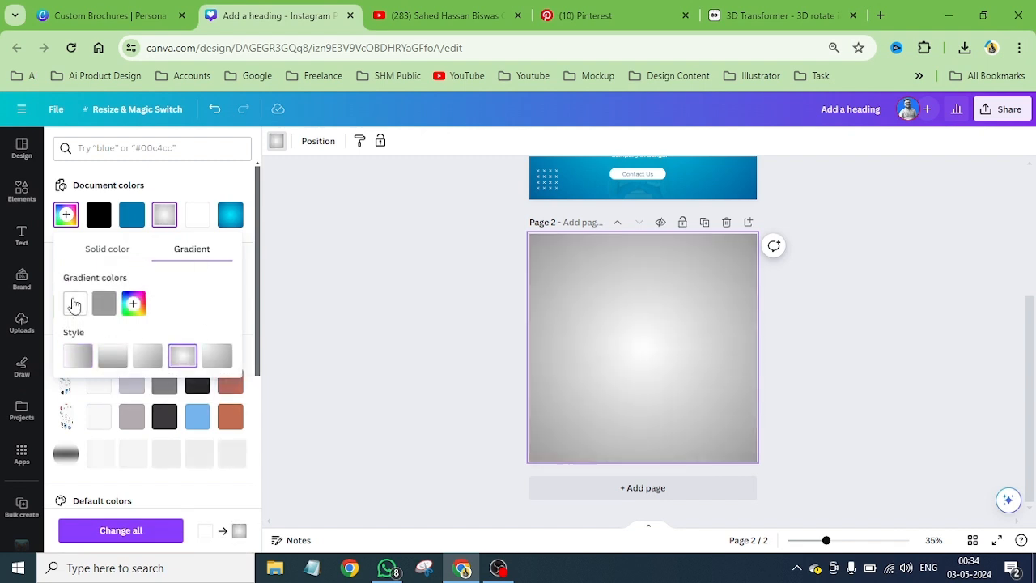
Set the outer colour of the page 2 background gradient to dark blue #004F76.
{"action": "left_click", "coordinate": [103, 305]}
{"action": "left_click_drag", "start_coordinate": [255, 406], "coordinate": [216, 407]}
{"action": "left_click", "coordinate": [266, 362]}
{"action": "left_click", "coordinate": [268, 351]}
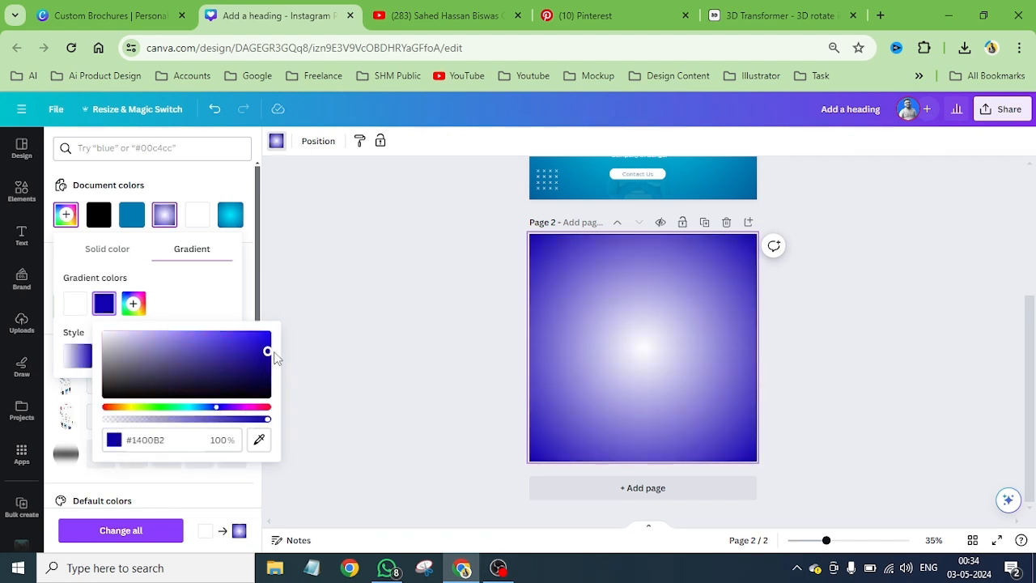
{"action": "left_click", "coordinate": [203, 409]}
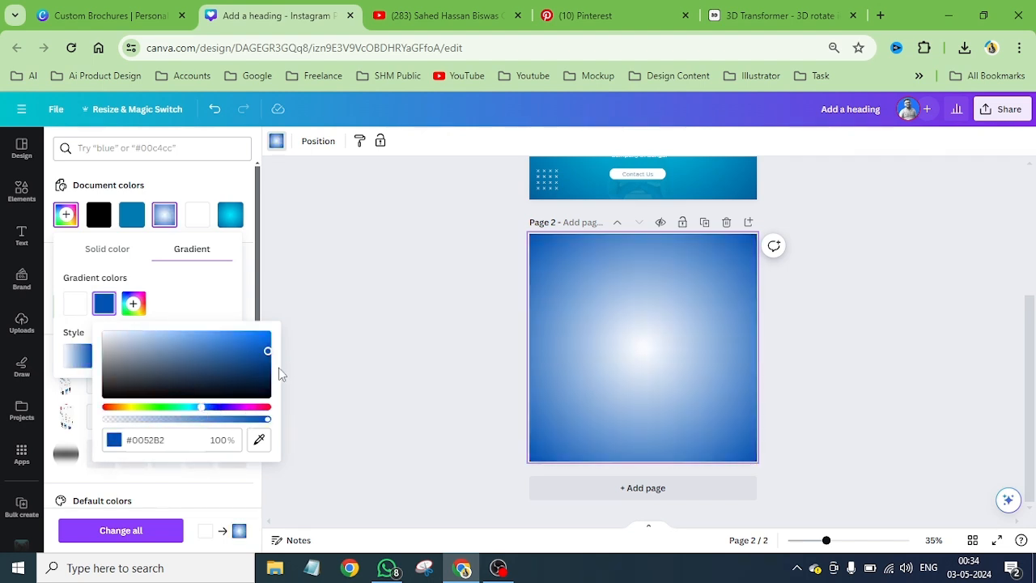
{"action": "left_click", "coordinate": [265, 359]}
{"action": "left_click_drag", "start_coordinate": [279, 366], "coordinate": [283, 367]}
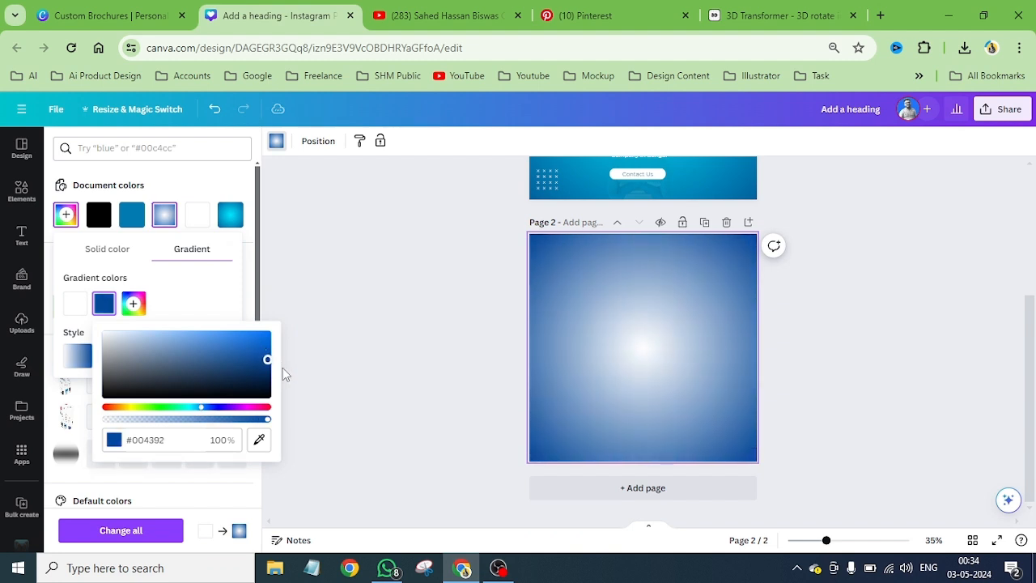
{"action": "left_click", "coordinate": [195, 409]}
{"action": "mouse_move", "coordinate": [194, 411]}
{"action": "left_mouse_down"}
{"action": "mouse_move", "coordinate": [215, 409]}
{"action": "mouse_move", "coordinate": [198, 417]}
{"action": "left_mouse_up"}
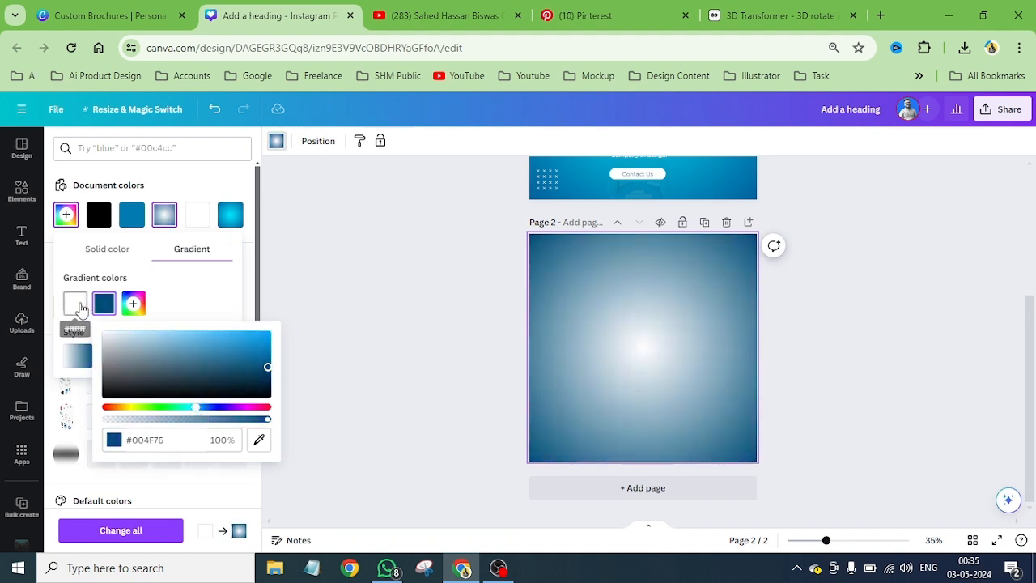
Set the centre colour of the page 2 background gradient to bright blue #00B2FF.
{"action": "left_click", "coordinate": [76, 304]}
{"action": "left_click", "coordinate": [166, 407]}
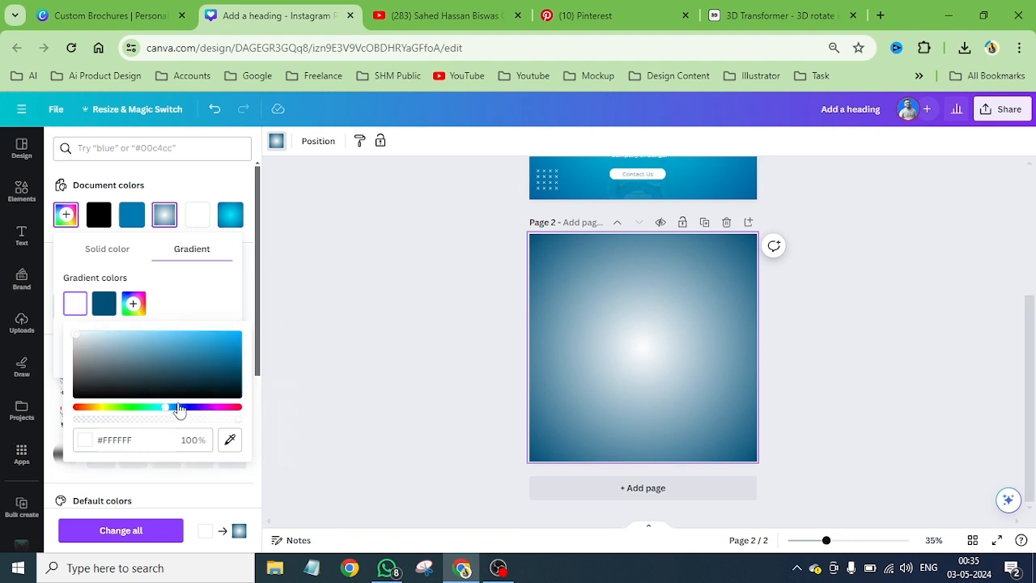
{"action": "left_click", "coordinate": [238, 340]}
{"action": "left_click_drag", "start_coordinate": [263, 347], "coordinate": [305, 328]}
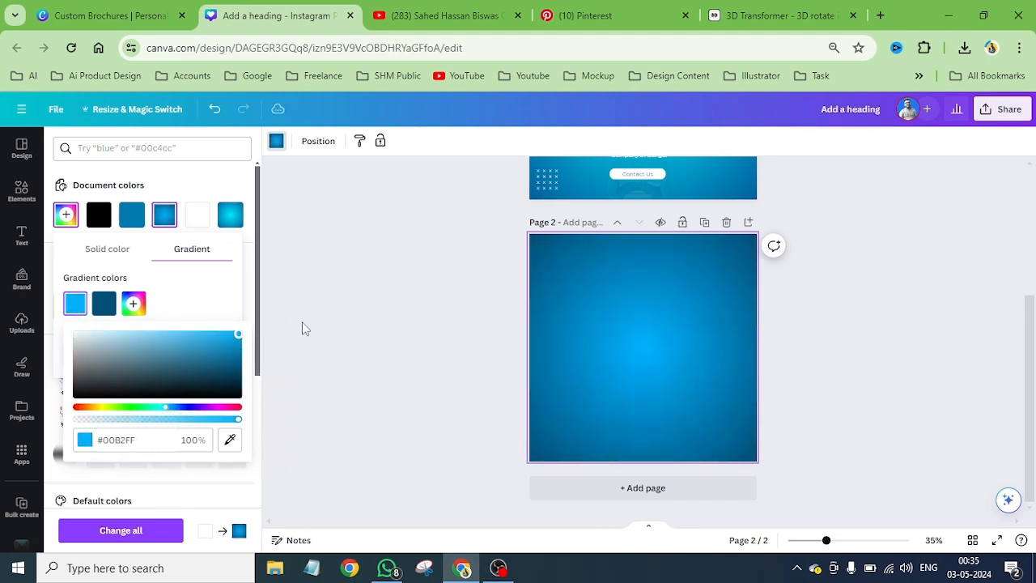
{"action": "key", "text": "Escape"}
Compare the finished post on page 1 with the new page 2 background, examining the woman on the chair closely.
{"action": "scroll", "coordinate": [725, 317], "scroll_direction": "up", "scroll_amount": 3}
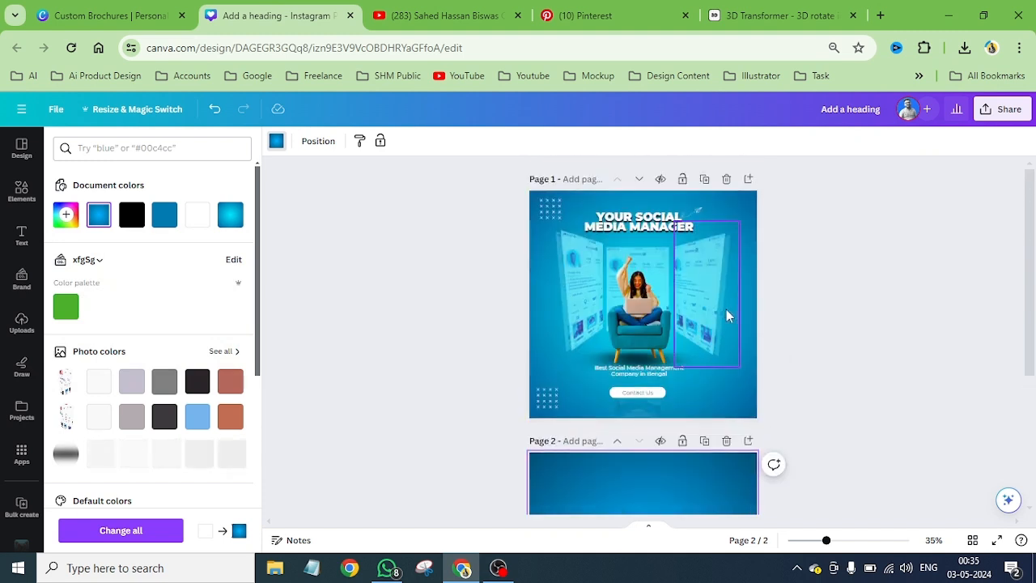
{"action": "scroll", "coordinate": [710, 324], "scroll_direction": "down", "scroll_amount": 2}
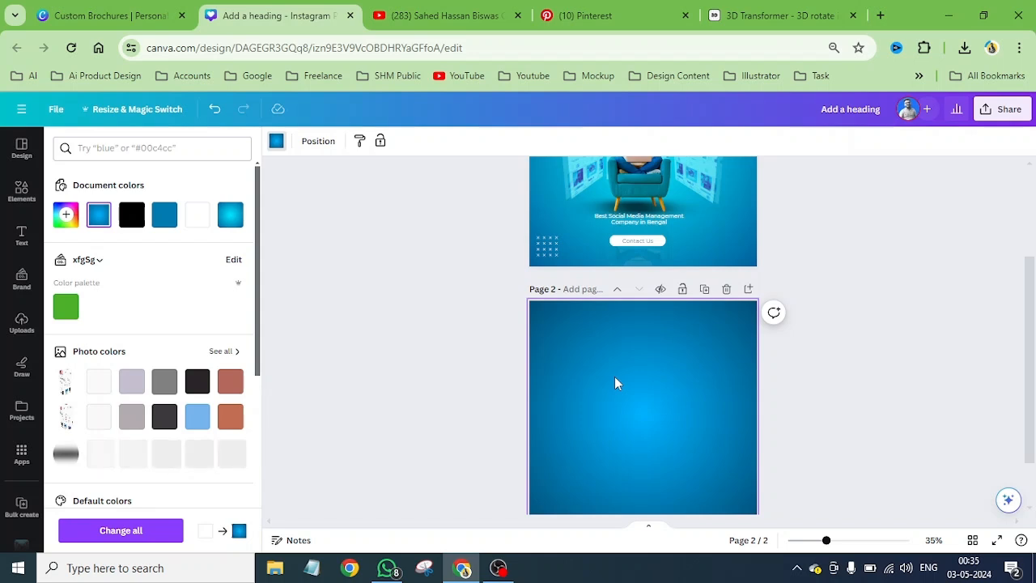
{"action": "scroll", "coordinate": [615, 383], "scroll_direction": "up", "scroll_amount": 2}
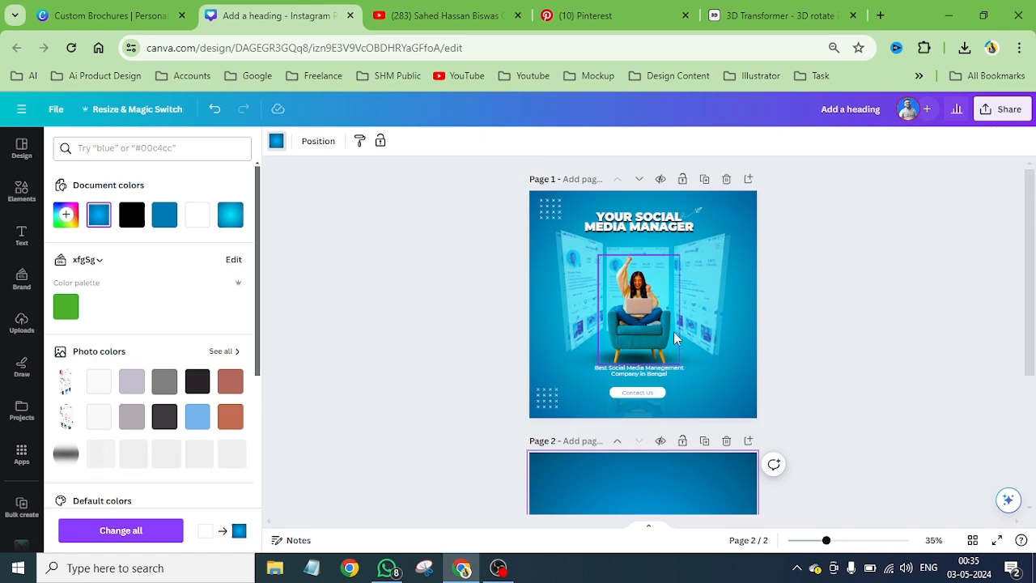
{"action": "scroll", "coordinate": [674, 332], "scroll_direction": "up", "scroll_amount": 2}
{"action": "scroll", "coordinate": [674, 331], "scroll_direction": "up", "scroll_amount": 4}
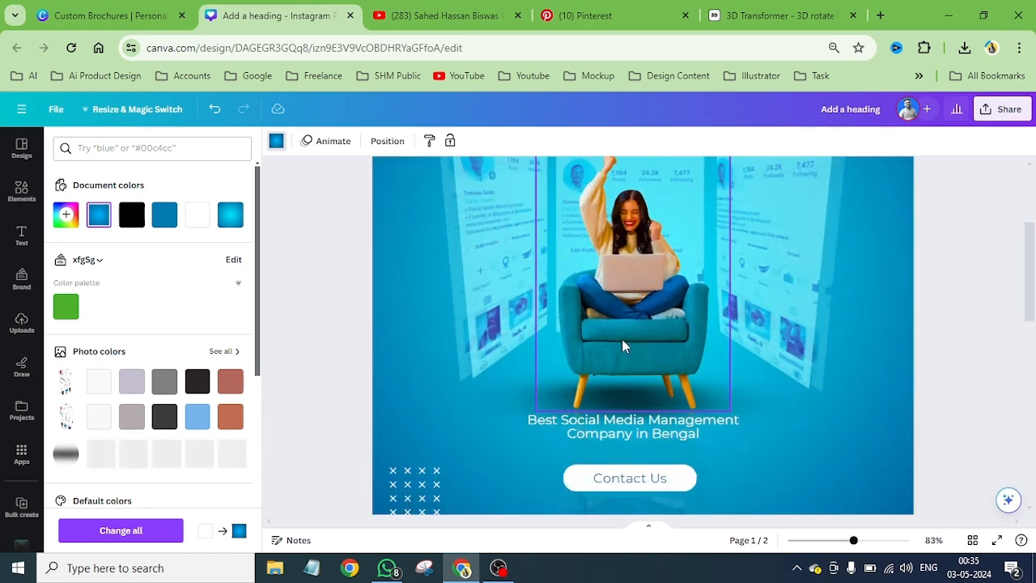
{"action": "scroll", "coordinate": [621, 338], "scroll_direction": "down", "scroll_amount": 4}
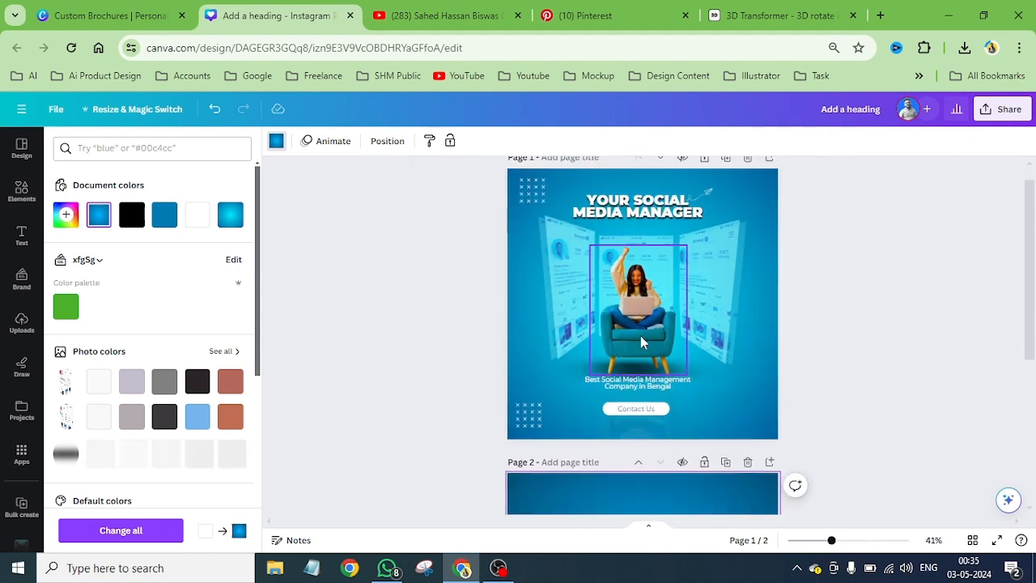
{"action": "scroll", "coordinate": [640, 335], "scroll_direction": "down", "scroll_amount": 2}
{"action": "scroll", "coordinate": [640, 335], "scroll_direction": "down", "scroll_amount": 1}
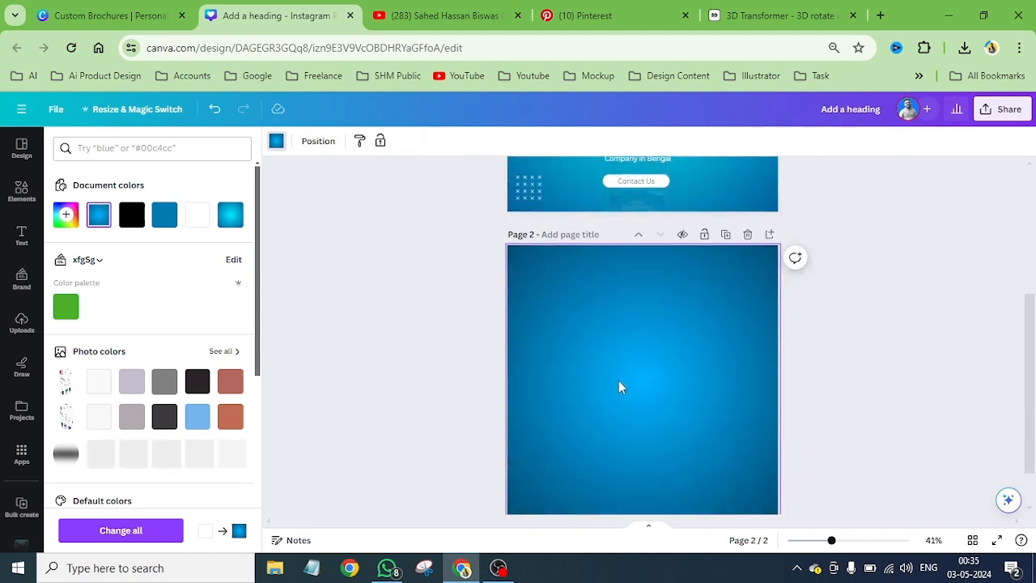
{"action": "scroll", "coordinate": [705, 338], "scroll_direction": "up", "scroll_amount": 3}
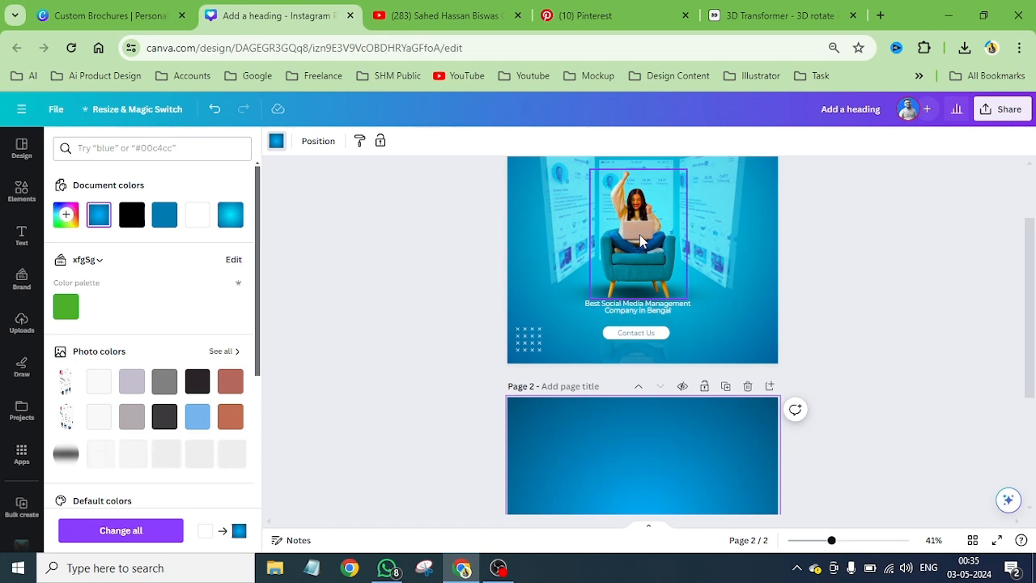
Switch to Pinterest, search for "lady on chair" and browse the photos found.
{"action": "left_click", "coordinate": [620, 15]}
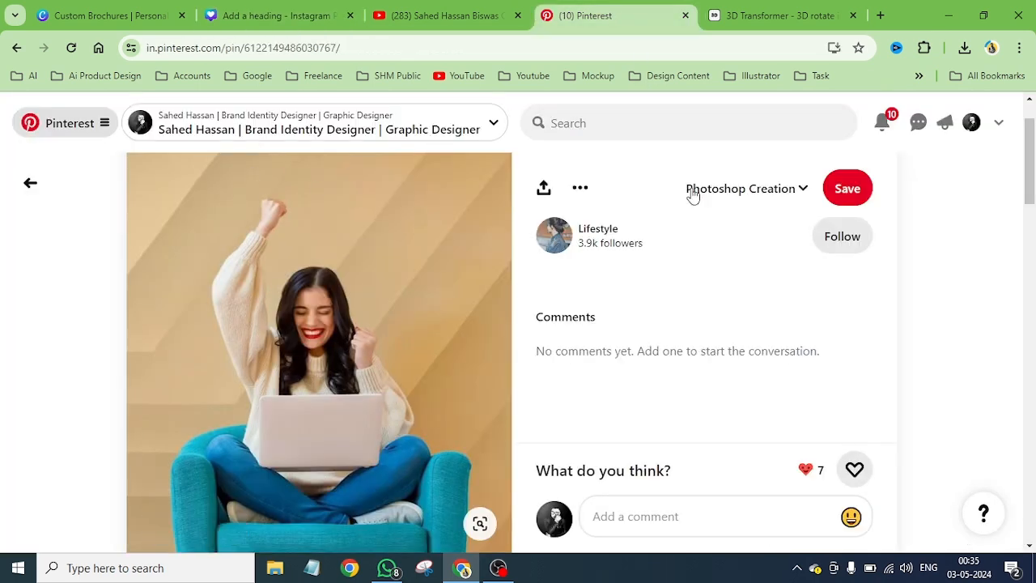
{"action": "left_click", "coordinate": [592, 124]}
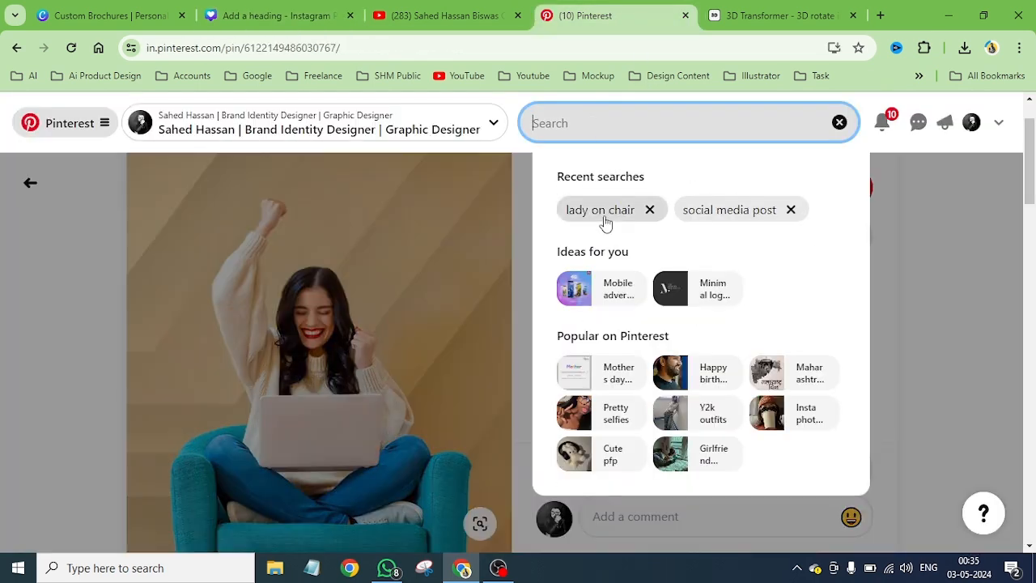
{"action": "left_click", "coordinate": [606, 225]}
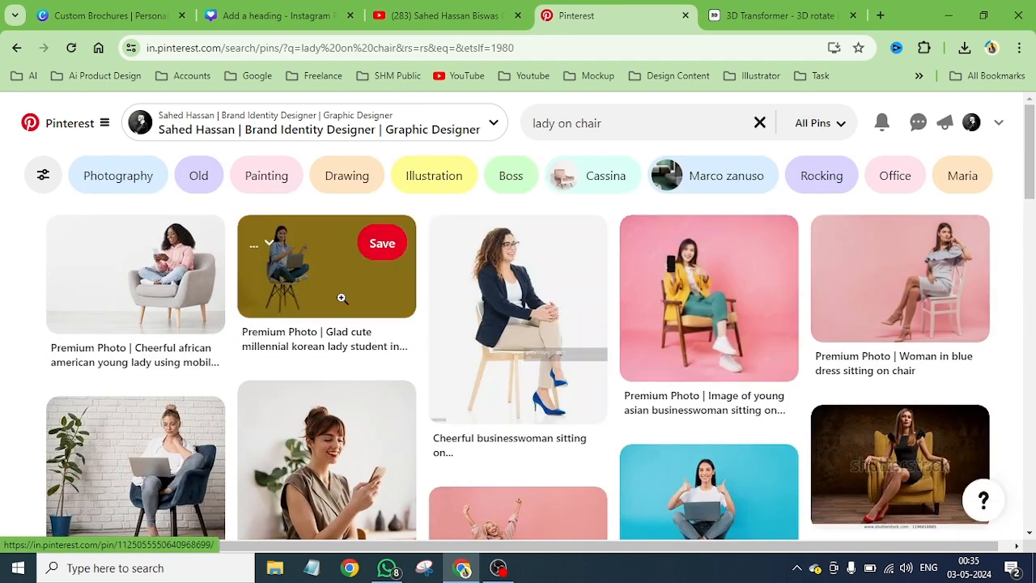
{"action": "scroll", "coordinate": [764, 420], "scroll_direction": "down", "scroll_amount": 1}
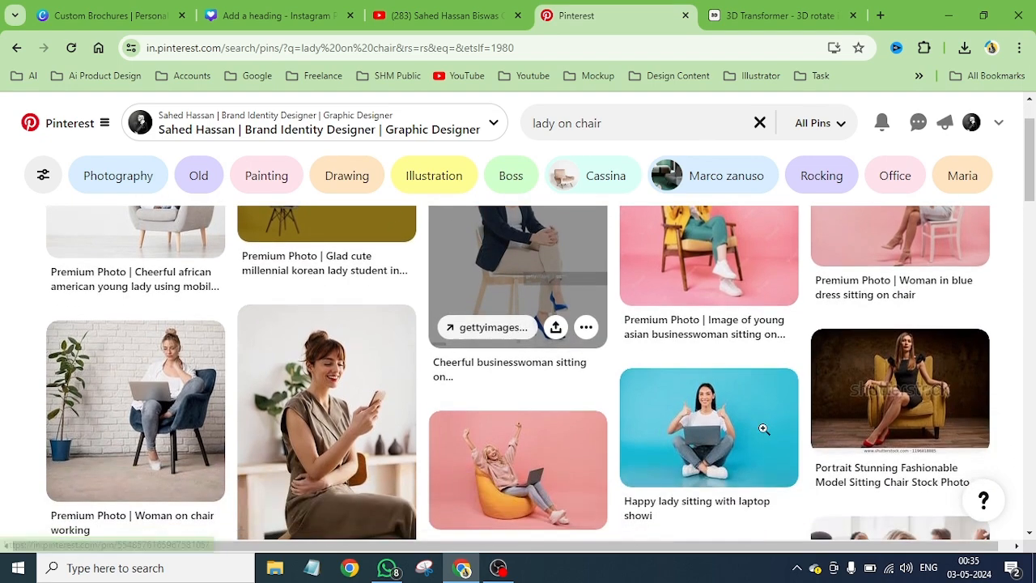
{"action": "scroll", "coordinate": [763, 425], "scroll_direction": "down", "scroll_amount": 2}
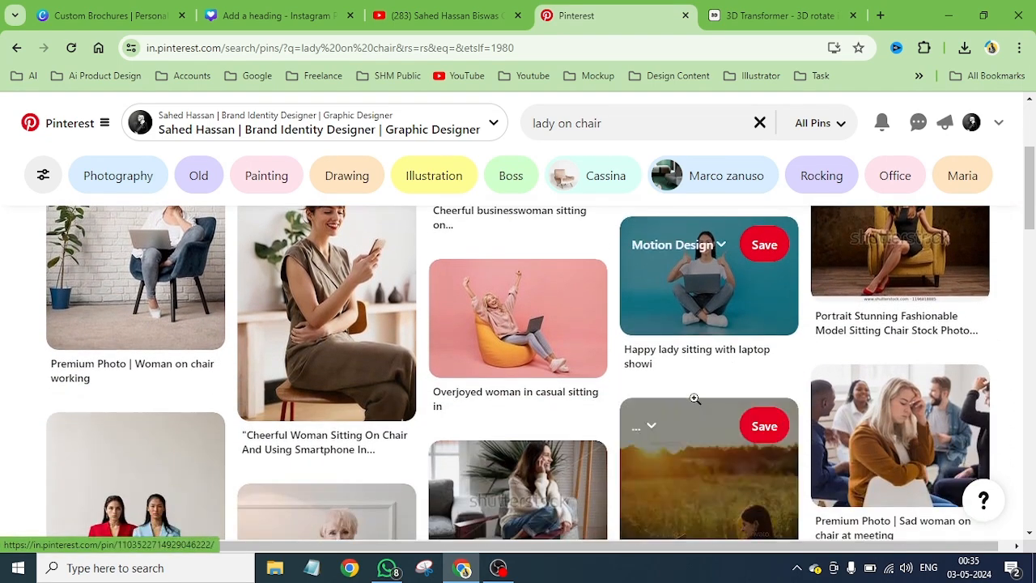
{"action": "scroll", "coordinate": [592, 398], "scroll_direction": "down", "scroll_amount": 2}
{"action": "scroll", "coordinate": [899, 324], "scroll_direction": "up", "scroll_amount": 1}
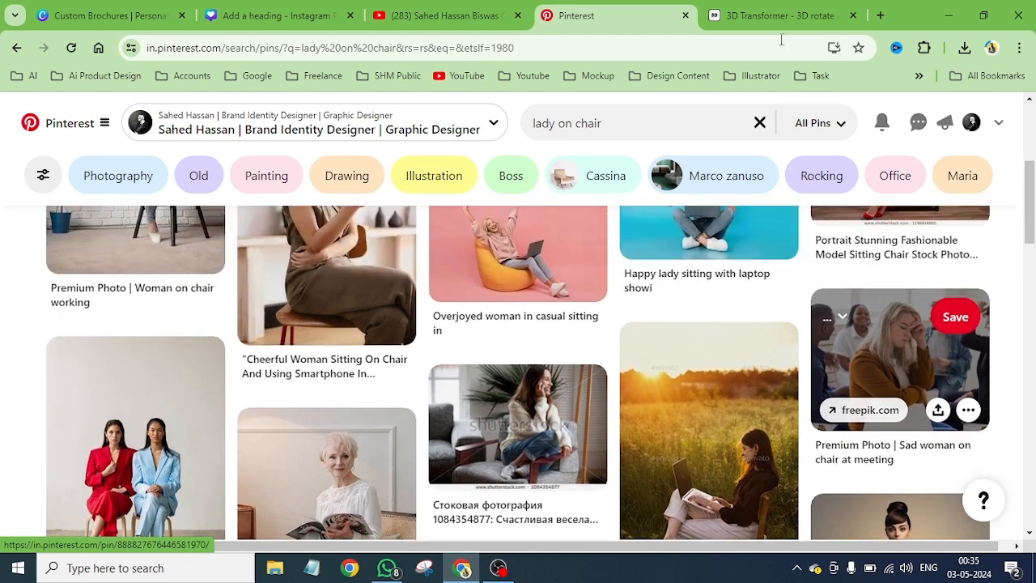
Switch back to Canva and place the uploaded photo of the woman on the teal armchair on page 2.
{"action": "left_click", "coordinate": [275, 18]}
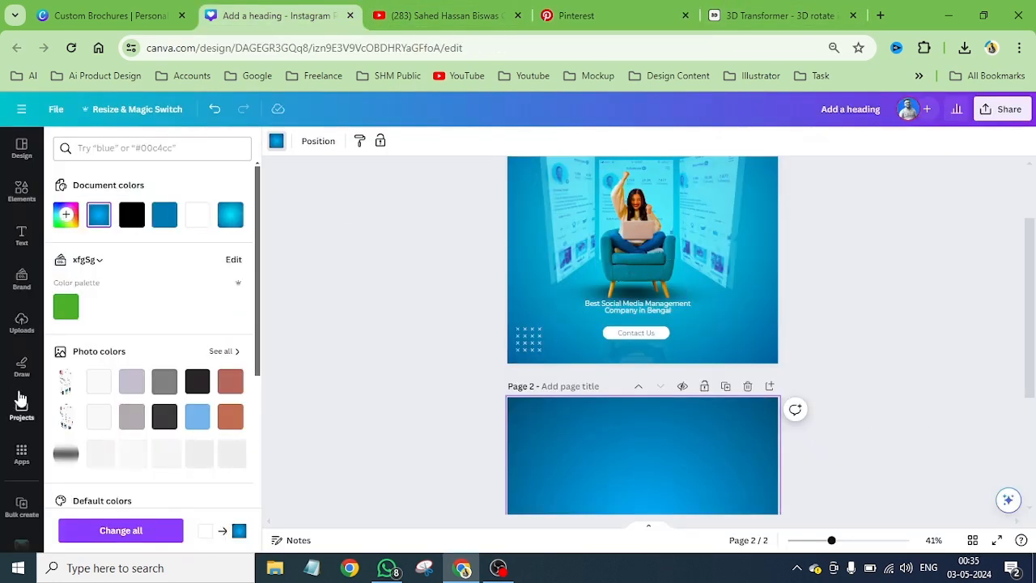
{"action": "scroll", "coordinate": [809, 431], "scroll_direction": "down", "scroll_amount": 2}
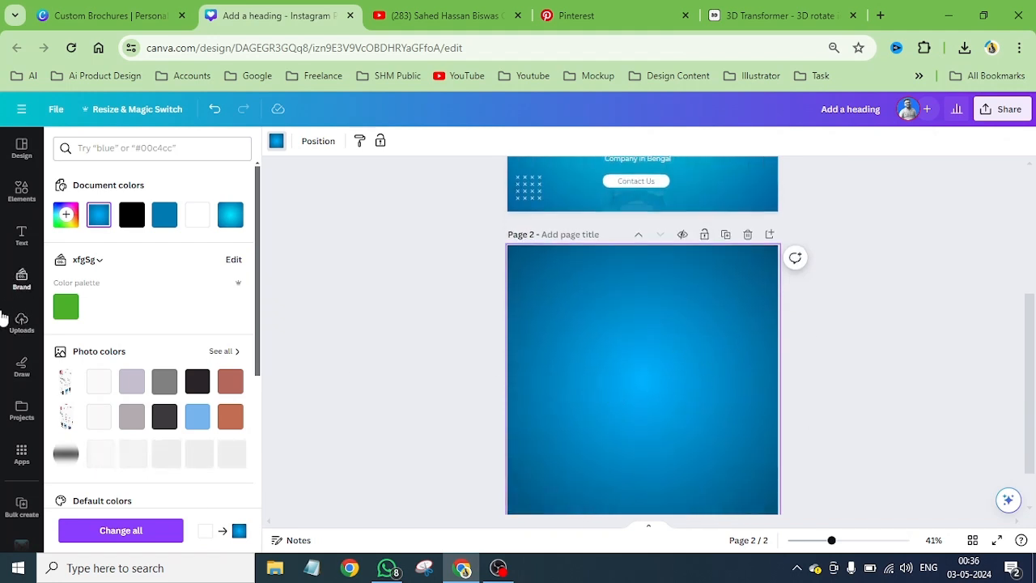
{"action": "left_click", "coordinate": [27, 329]}
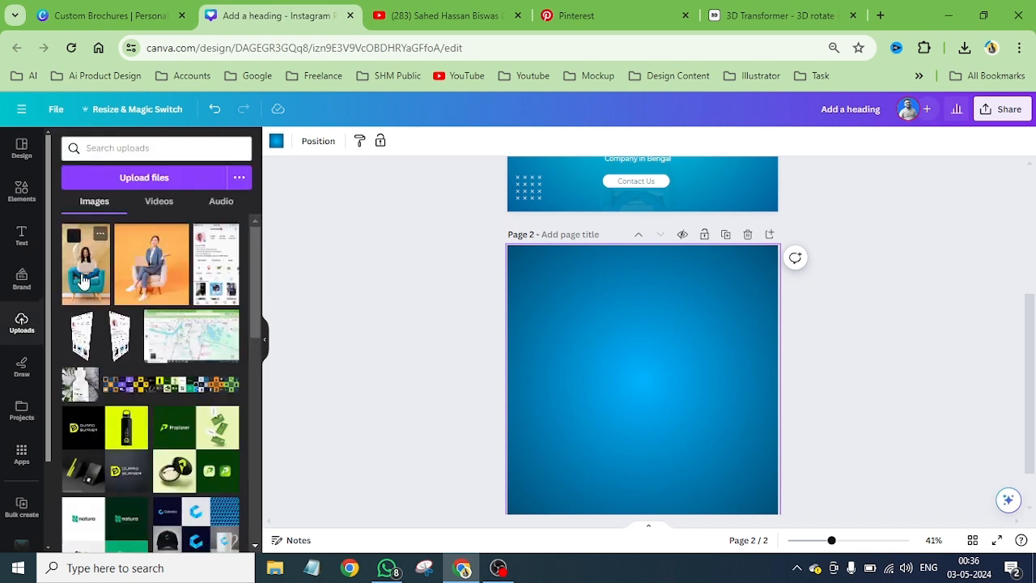
{"action": "left_click", "coordinate": [127, 180]}
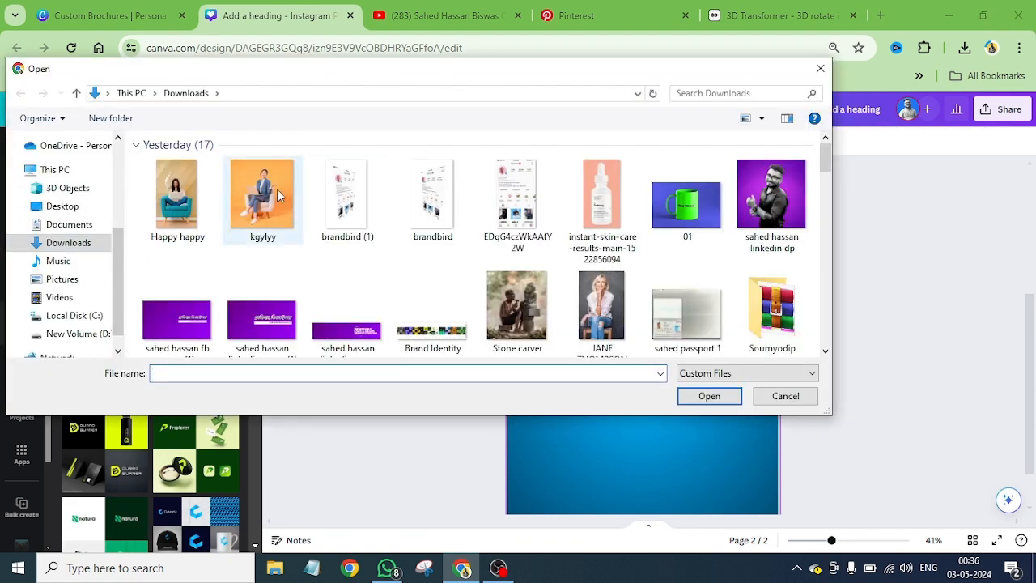
{"action": "left_click", "coordinate": [183, 188]}
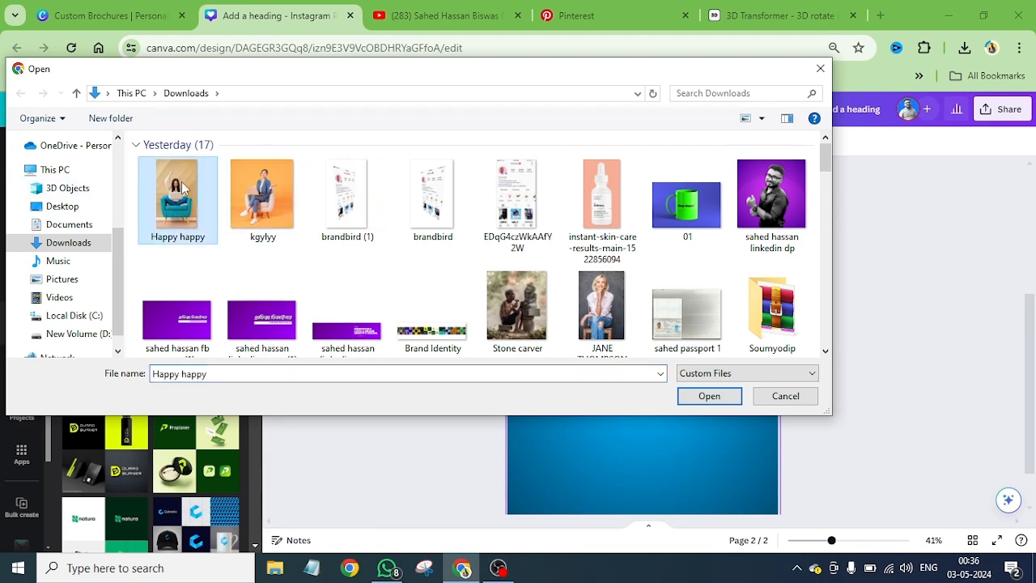
{"action": "left_click", "coordinate": [785, 396]}
{"action": "left_click", "coordinate": [85, 285]}
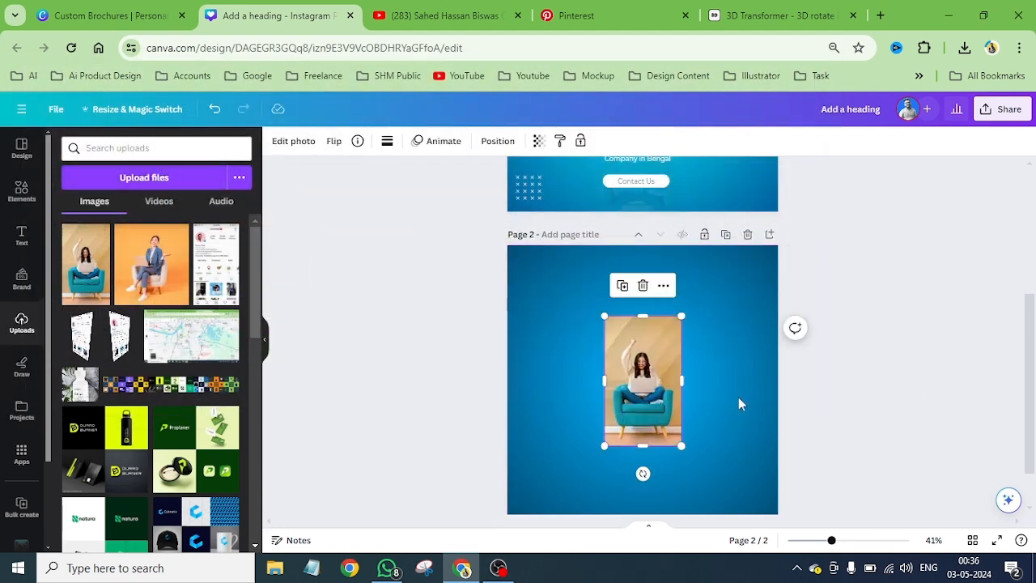
Remove the armchair photo's background with BG Remover and crop the empty space above and below the woman.
{"action": "left_click", "coordinate": [285, 151]}
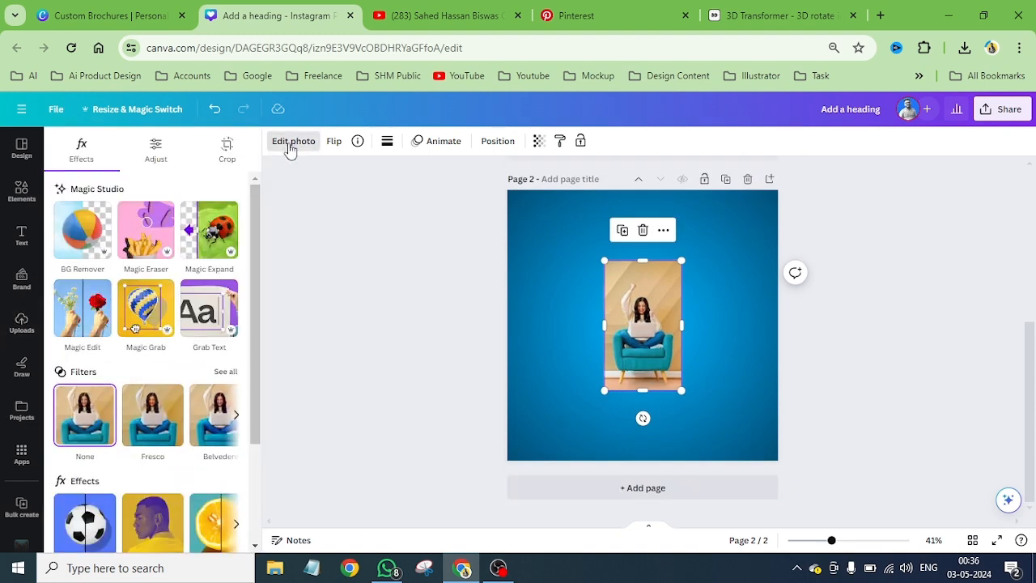
{"action": "left_click", "coordinate": [77, 257]}
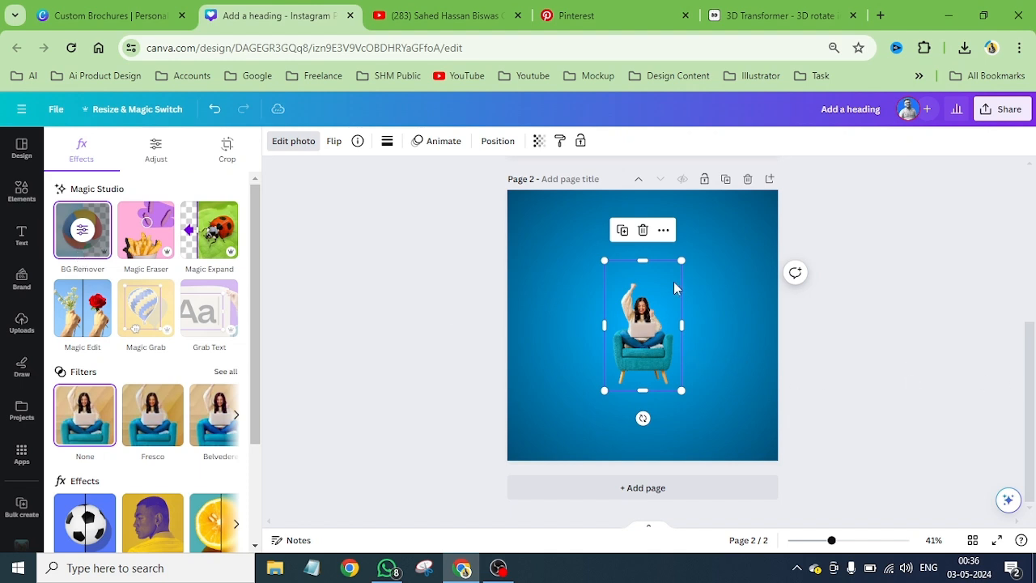
{"action": "scroll", "coordinate": [676, 287], "scroll_direction": "up", "scroll_amount": 5}
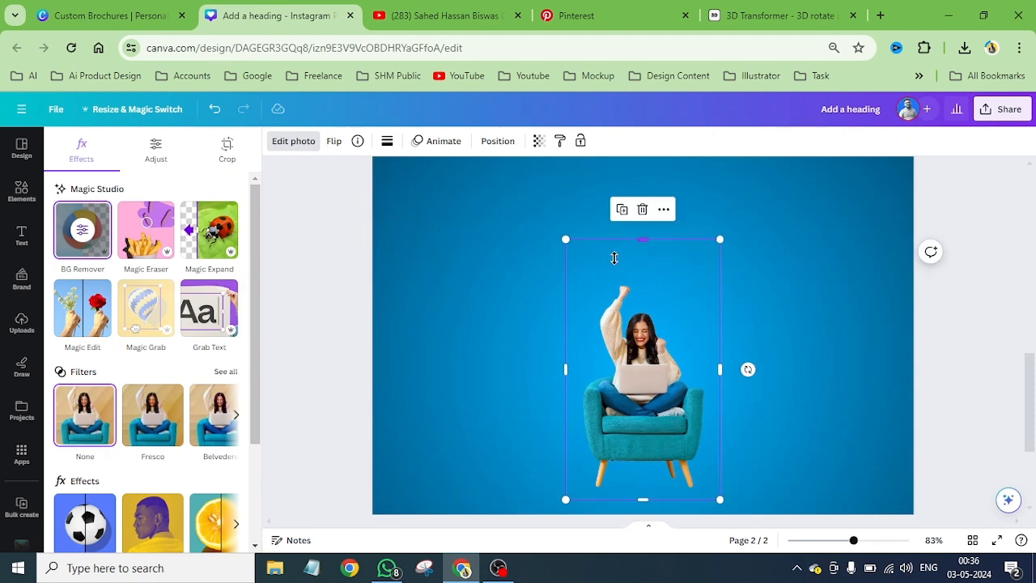
{"action": "left_click_drag", "start_coordinate": [614, 258], "coordinate": [578, 281]}
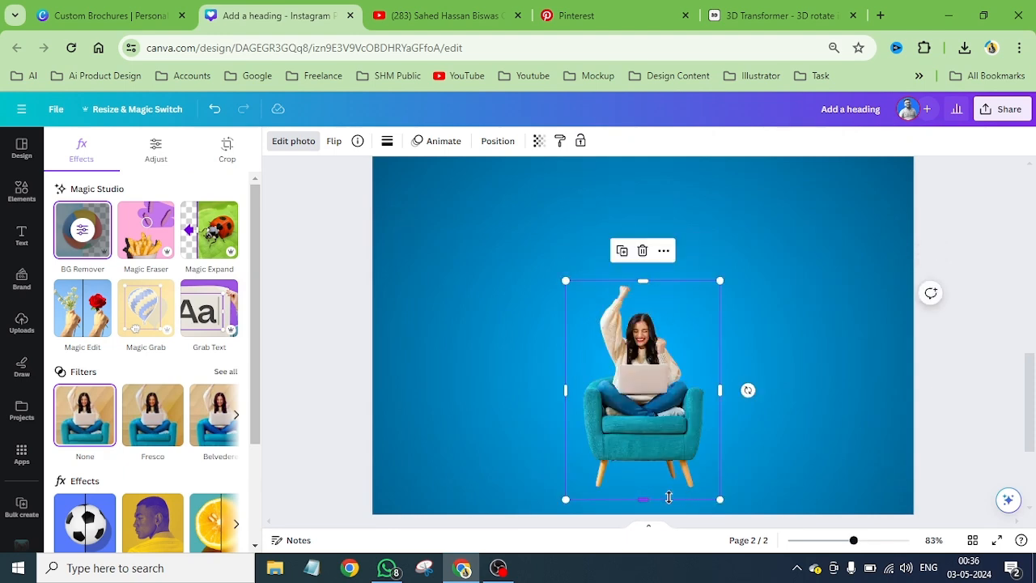
{"action": "left_click_drag", "start_coordinate": [638, 500], "coordinate": [645, 490]}
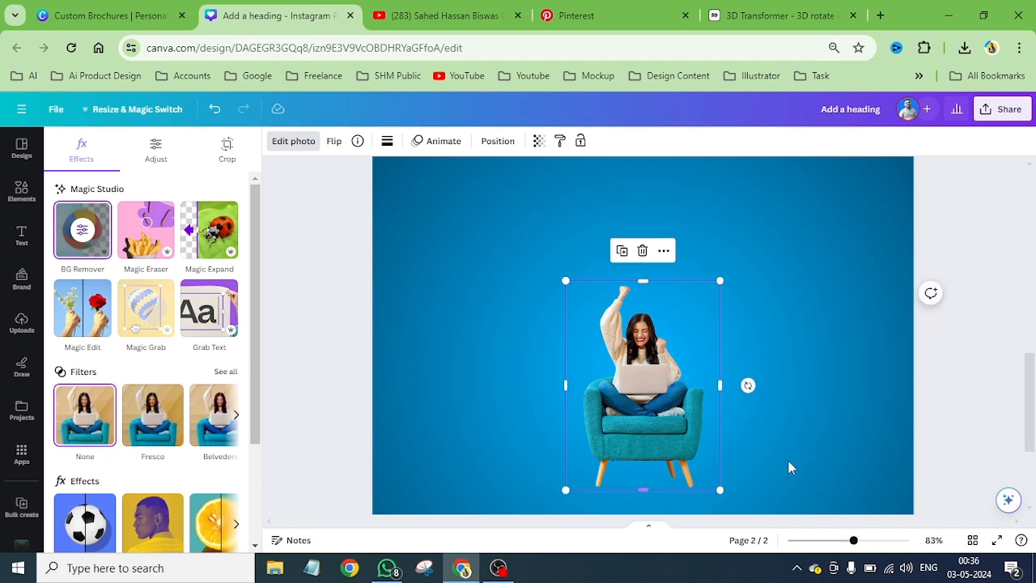
{"action": "left_click", "coordinate": [586, 354]}
Search Google for "instagram screen shot" in a new tab, browse the image results and close the tab.
{"action": "scroll", "coordinate": [587, 353], "scroll_direction": "up", "scroll_amount": 5}
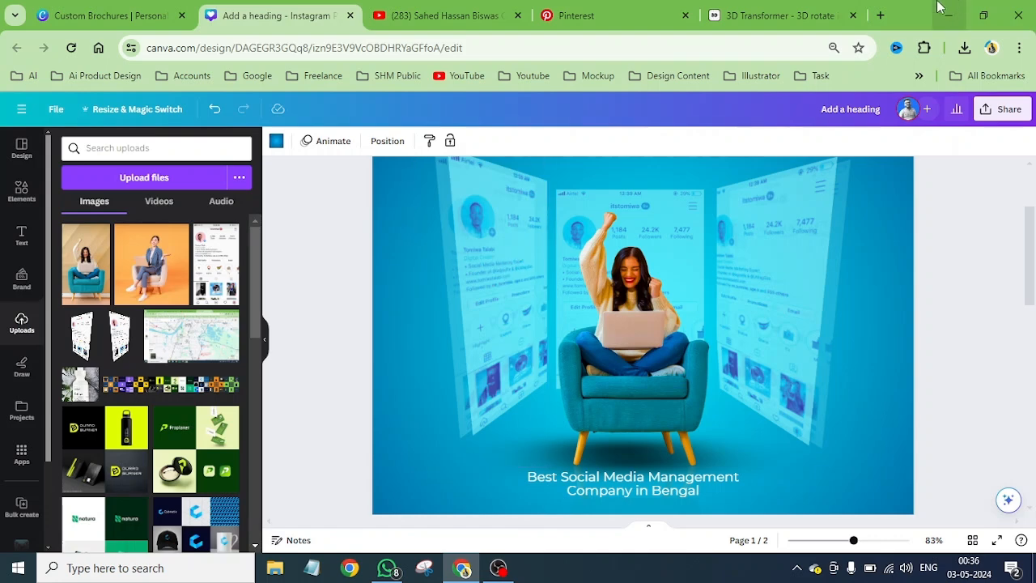
{"action": "left_click", "coordinate": [880, 16]}
{"action": "left_click", "coordinate": [234, 54]}
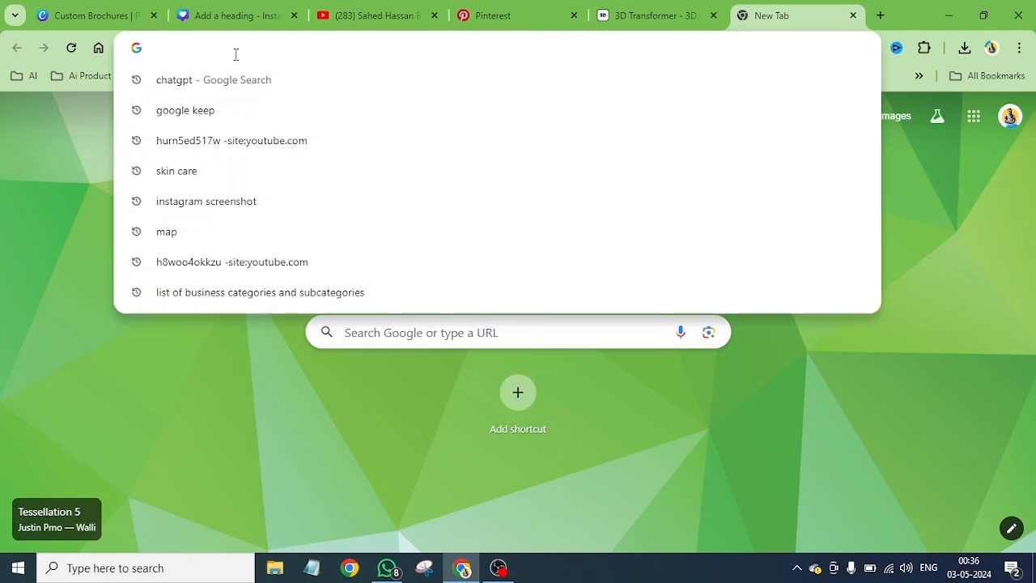
{"action": "left_click", "coordinate": [814, 10]}
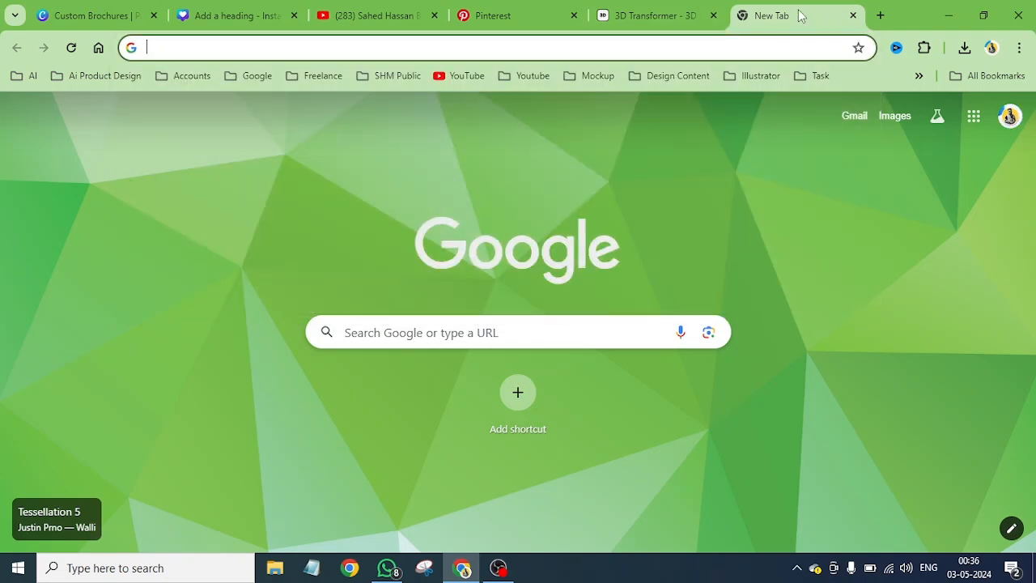
{"action": "left_click", "coordinate": [581, 42]}
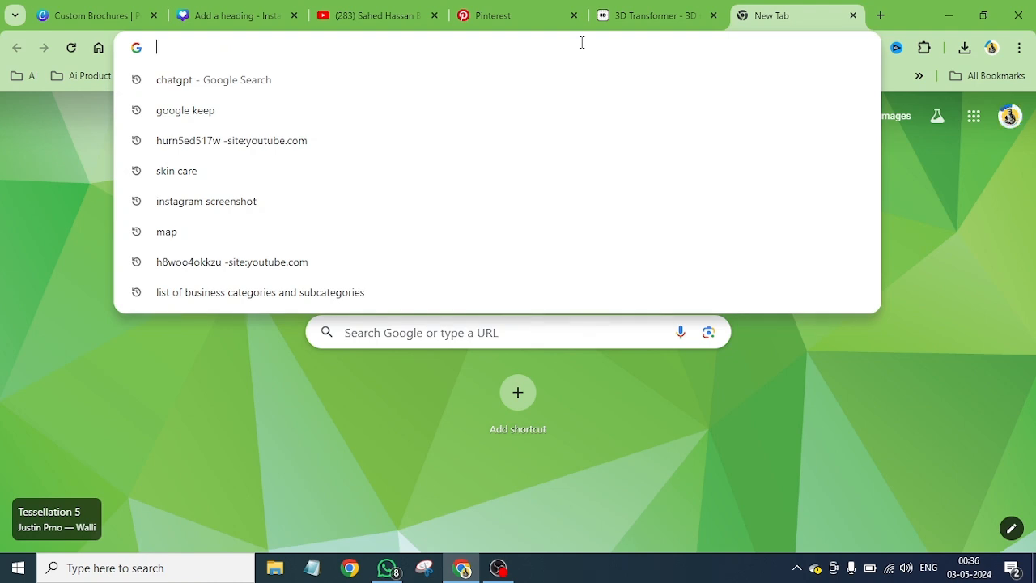
{"action": "type", "text": "insta"}
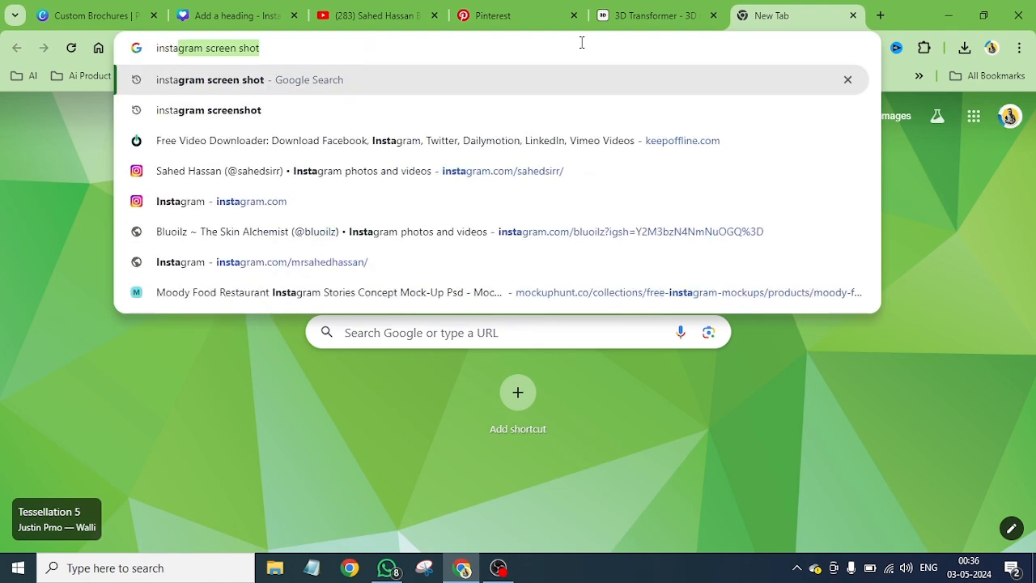
{"action": "type", "text": "gram"}
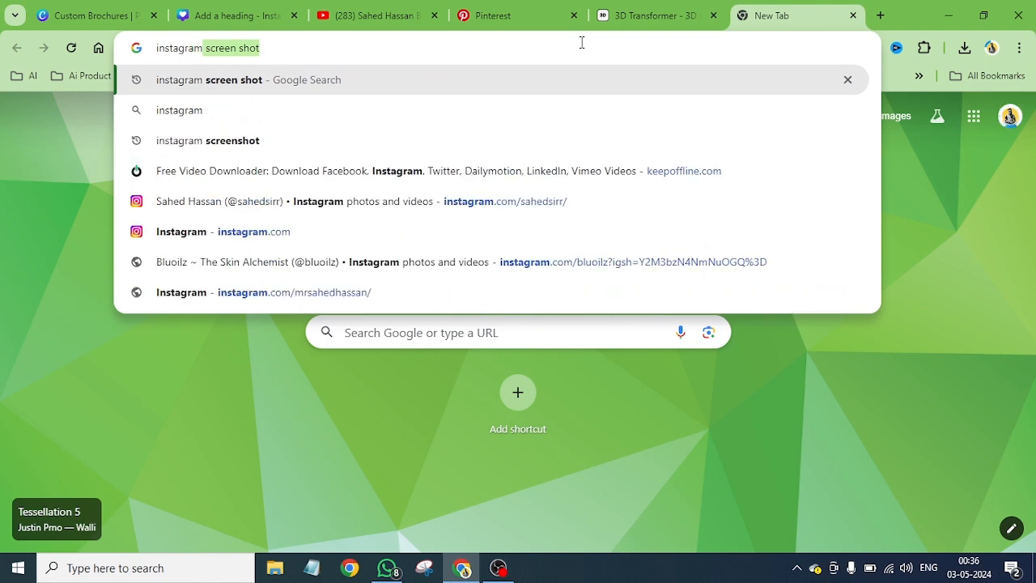
{"action": "left_click", "coordinate": [279, 81]}
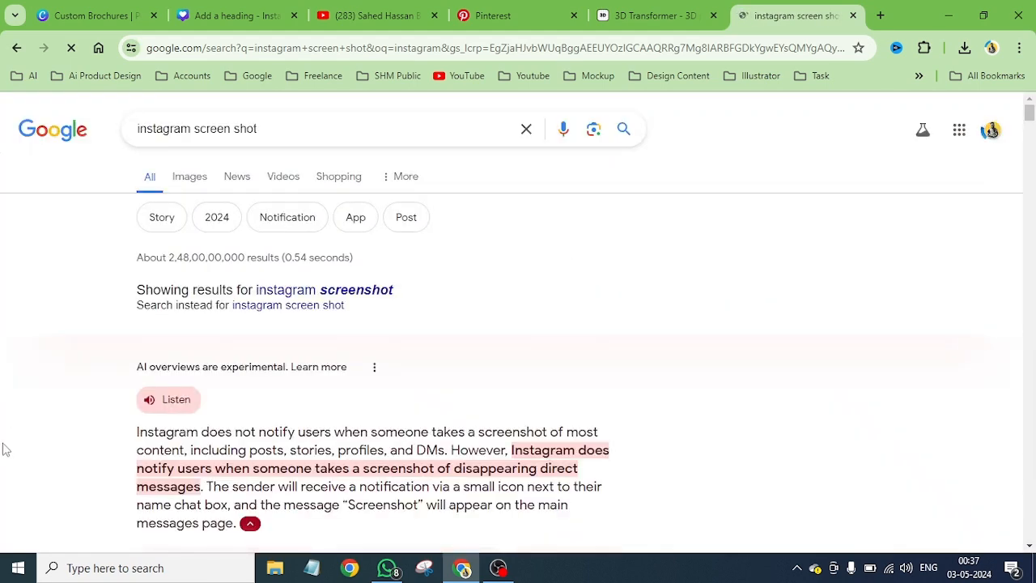
{"action": "left_click", "coordinate": [180, 182]}
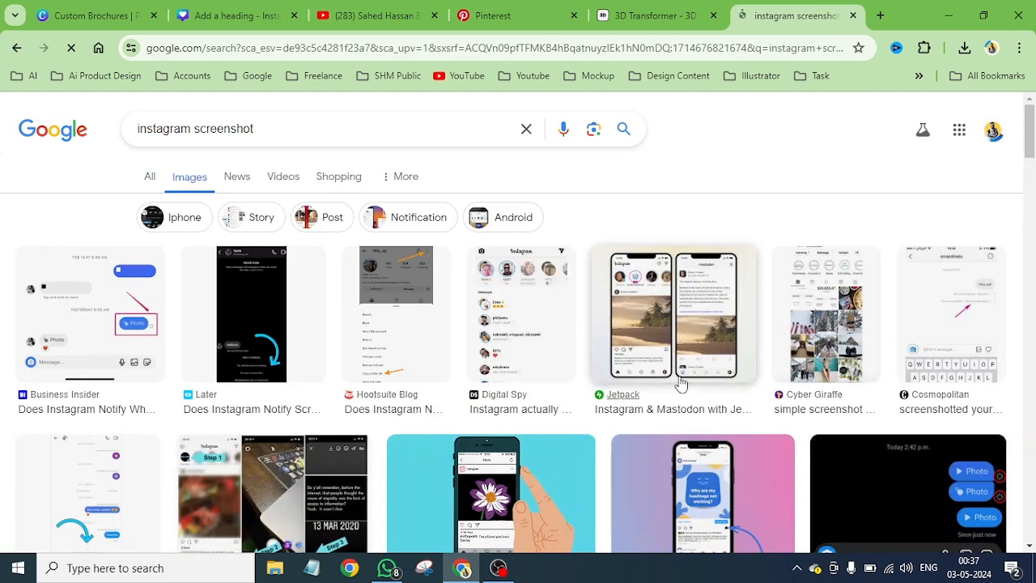
{"action": "scroll", "coordinate": [383, 314], "scroll_direction": "down", "scroll_amount": 4}
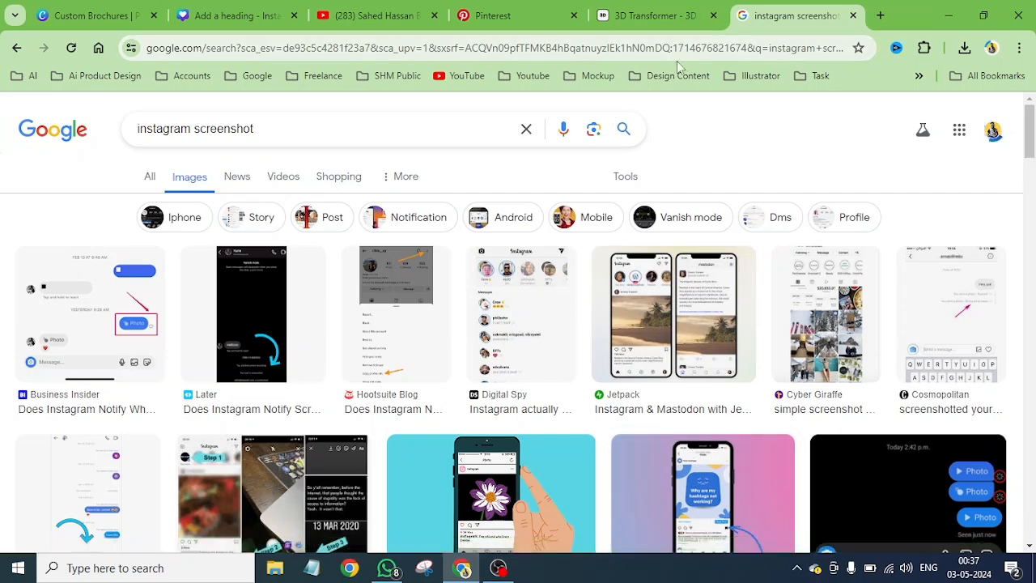
{"action": "left_click", "coordinate": [853, 16]}
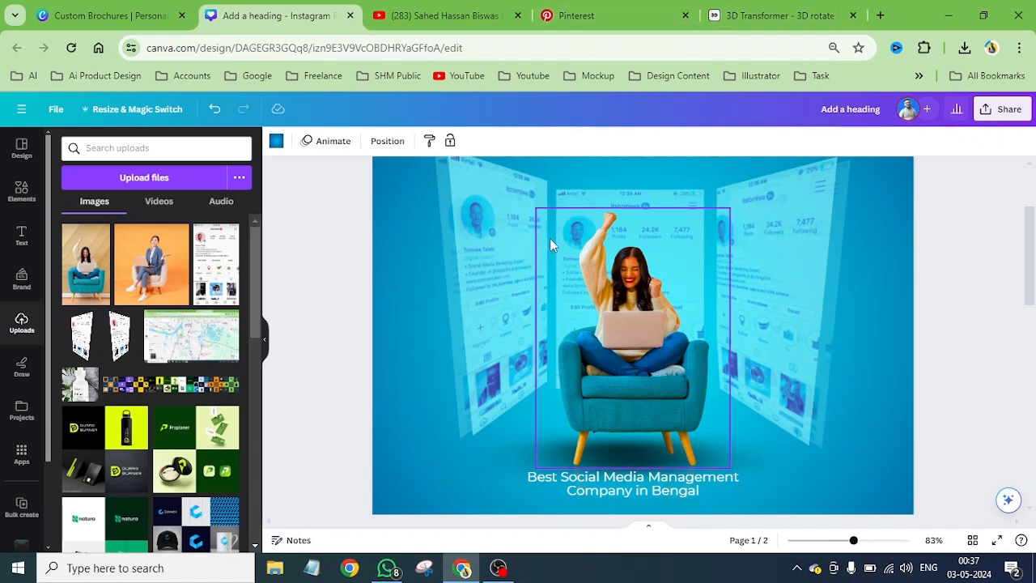
Review the woman's photo on page 2, then switch to 3D Transformer and examine its web address and page.
{"action": "scroll", "coordinate": [550, 243], "scroll_direction": "down", "scroll_amount": 5}
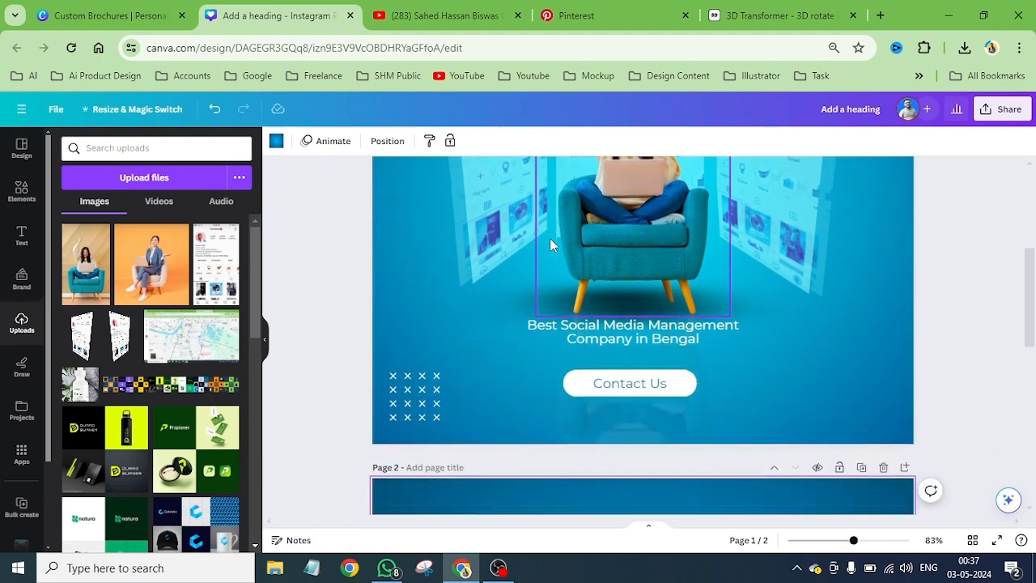
{"action": "scroll", "coordinate": [550, 244], "scroll_direction": "down", "scroll_amount": 2}
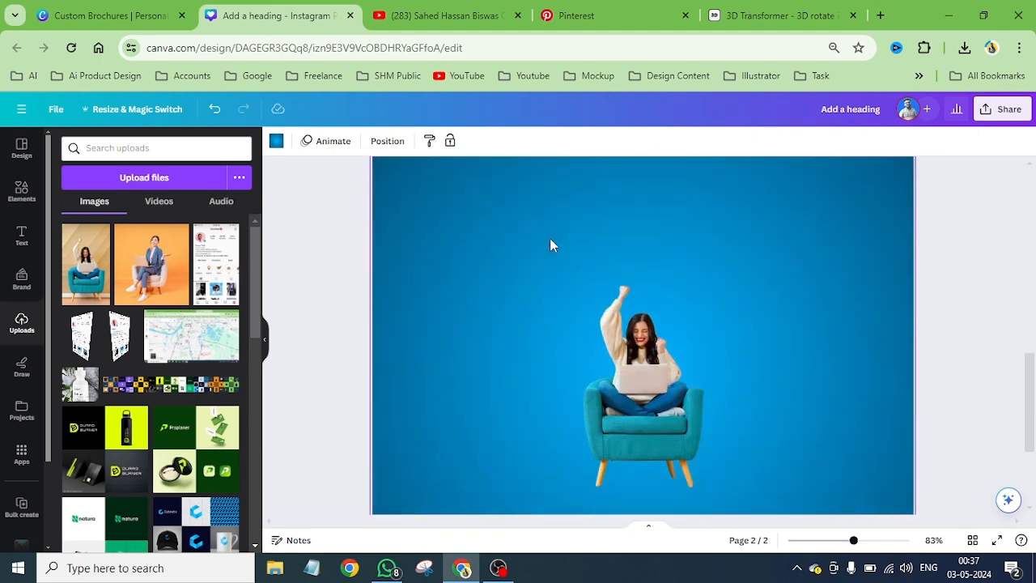
{"action": "left_click", "coordinate": [769, 26]}
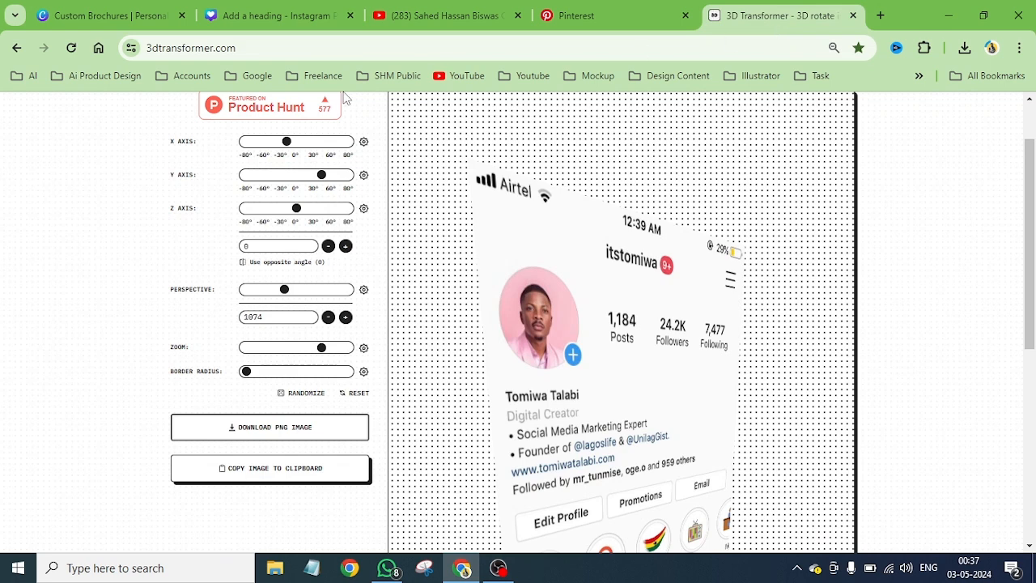
{"action": "left_click_drag", "start_coordinate": [259, 51], "coordinate": [141, 48]}
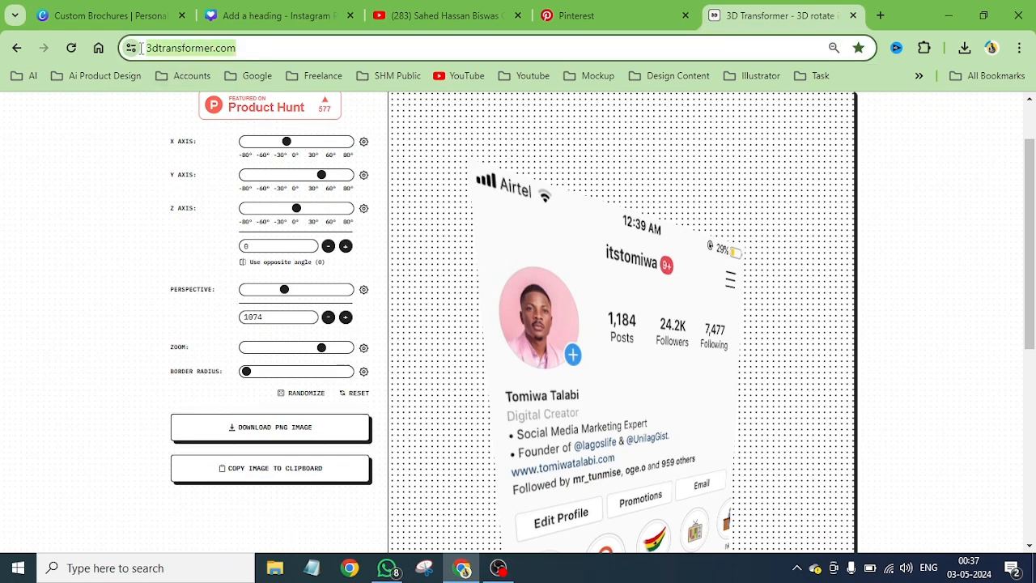
{"action": "left_click", "coordinate": [305, 49]}
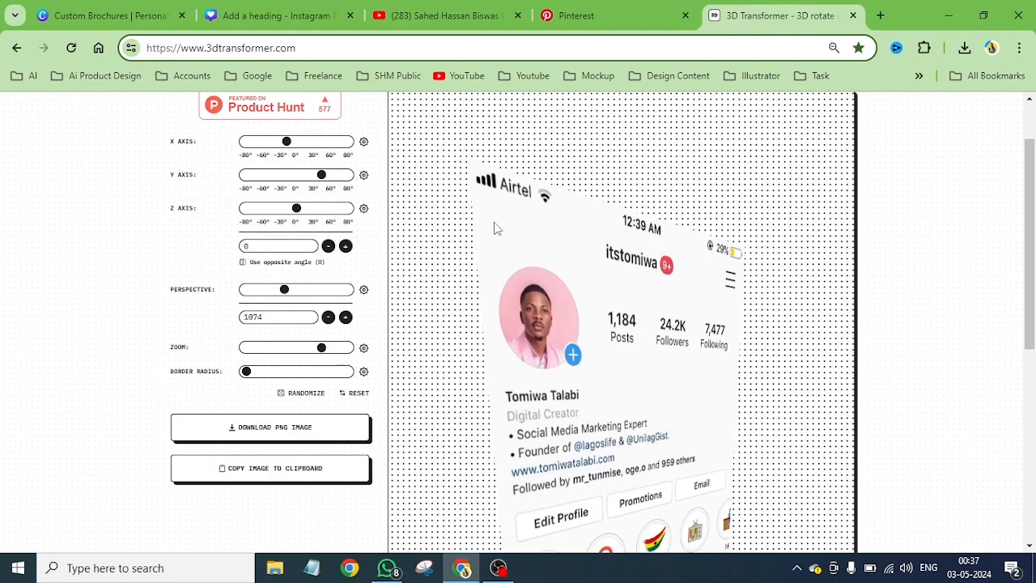
{"action": "scroll", "coordinate": [534, 251], "scroll_direction": "up", "scroll_amount": 1}
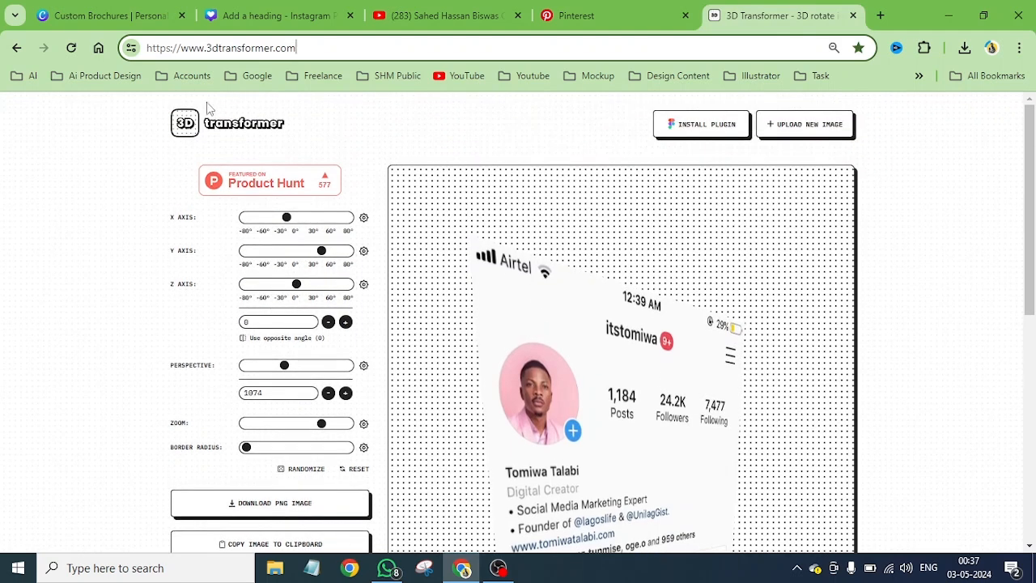
Try to load the Instagram profile screenshot EDqG4czWkAAfY2W into 3D Transformer as a new image.
{"action": "left_click", "coordinate": [791, 136]}
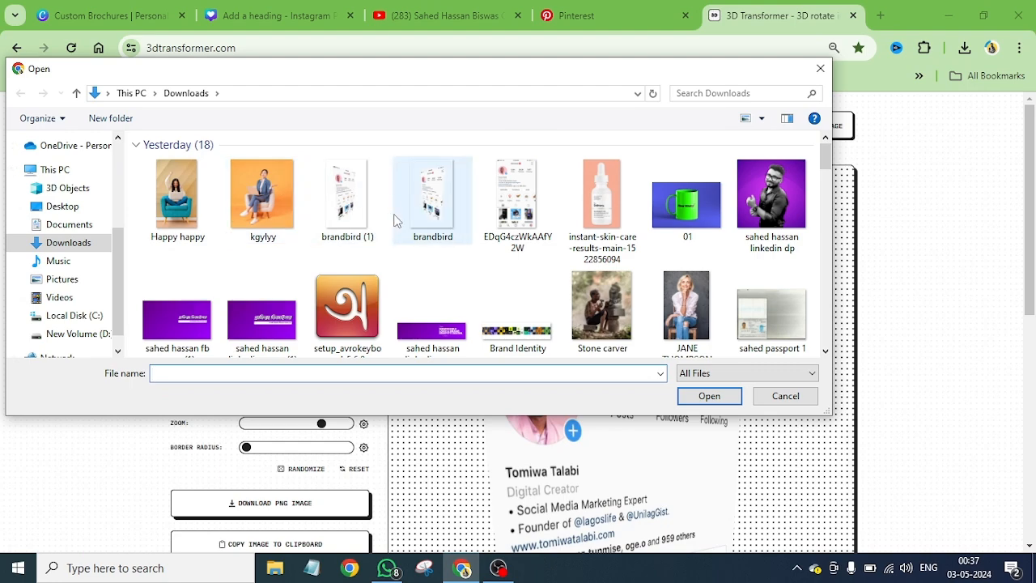
{"action": "left_click", "coordinate": [528, 186]}
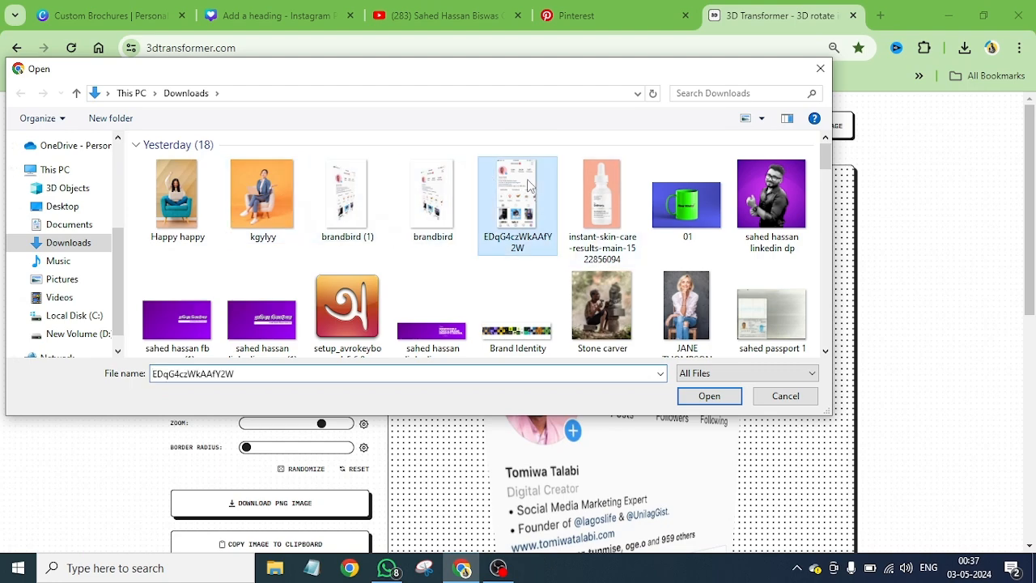
{"action": "left_click", "coordinate": [710, 396]}
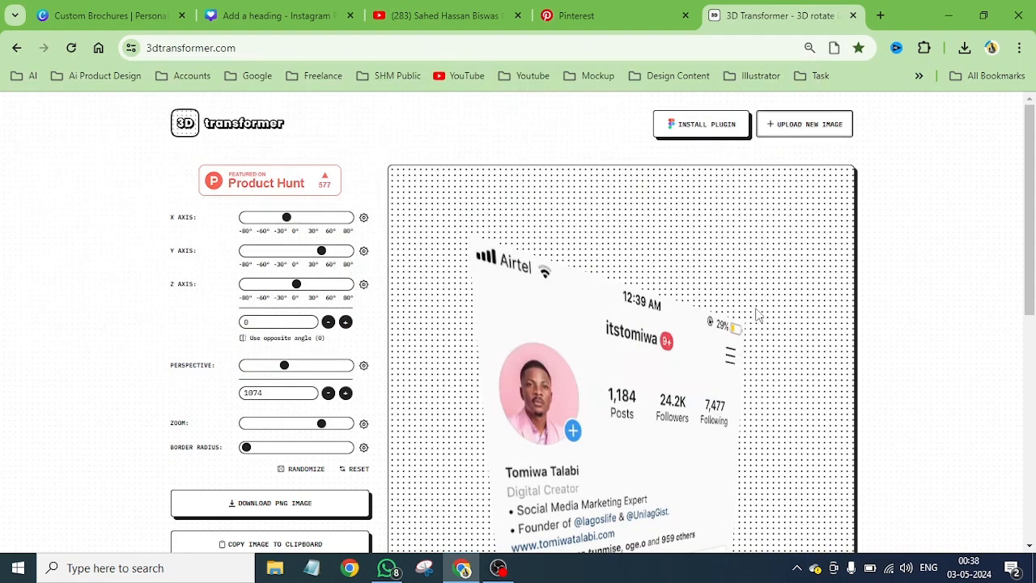
{"action": "scroll", "coordinate": [759, 316], "scroll_direction": "down", "scroll_amount": 5}
{"action": "scroll", "coordinate": [759, 316], "scroll_direction": "up", "scroll_amount": 4}
{"action": "scroll", "coordinate": [758, 316], "scroll_direction": "down", "scroll_amount": 1}
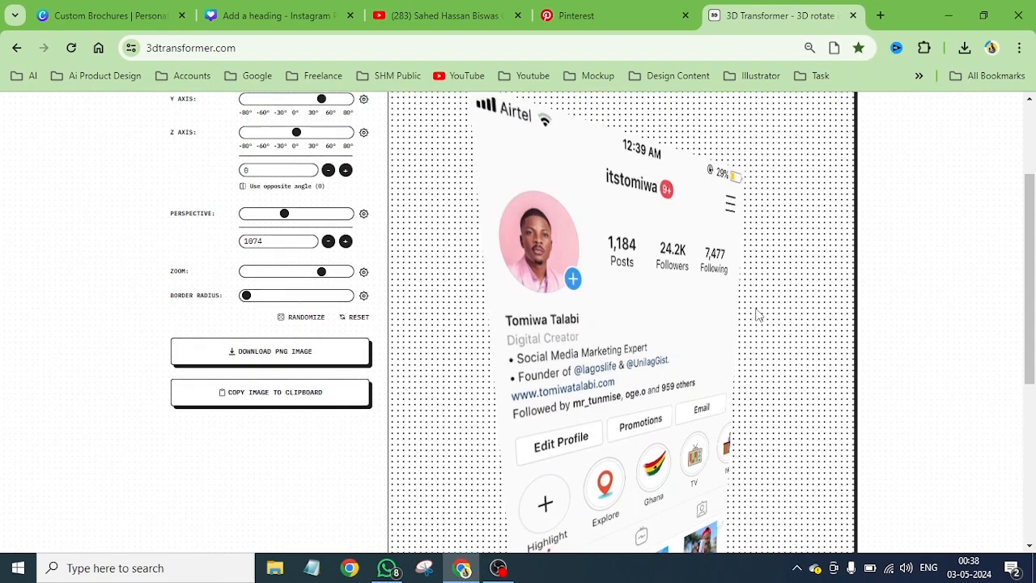
{"action": "scroll", "coordinate": [759, 316], "scroll_direction": "up", "scroll_amount": 2}
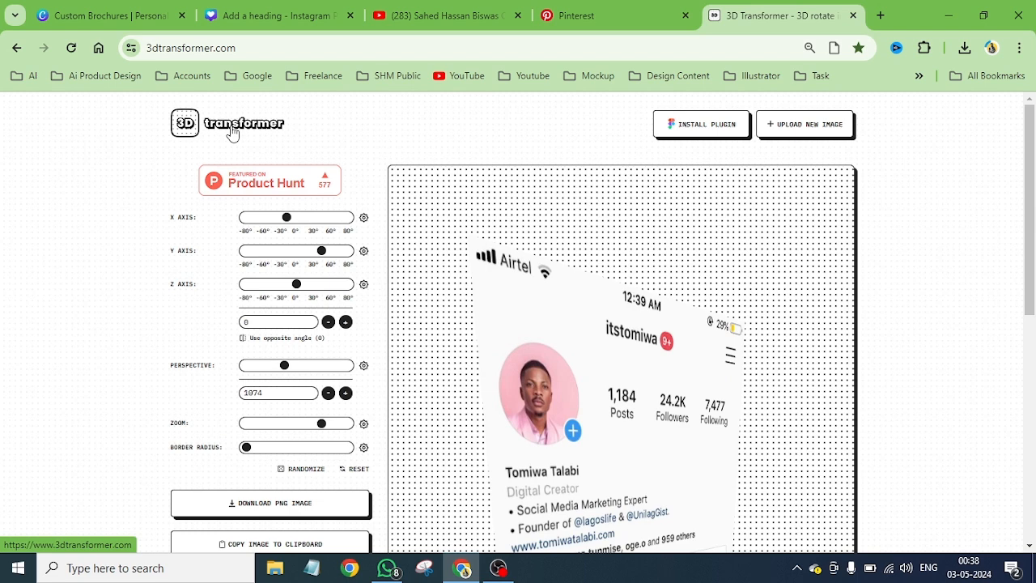
Reload and close the stuck 3D Transformer page, and reopen the site in a new tab from the Design Content bookmarks.
{"action": "left_click", "coordinate": [71, 48]}
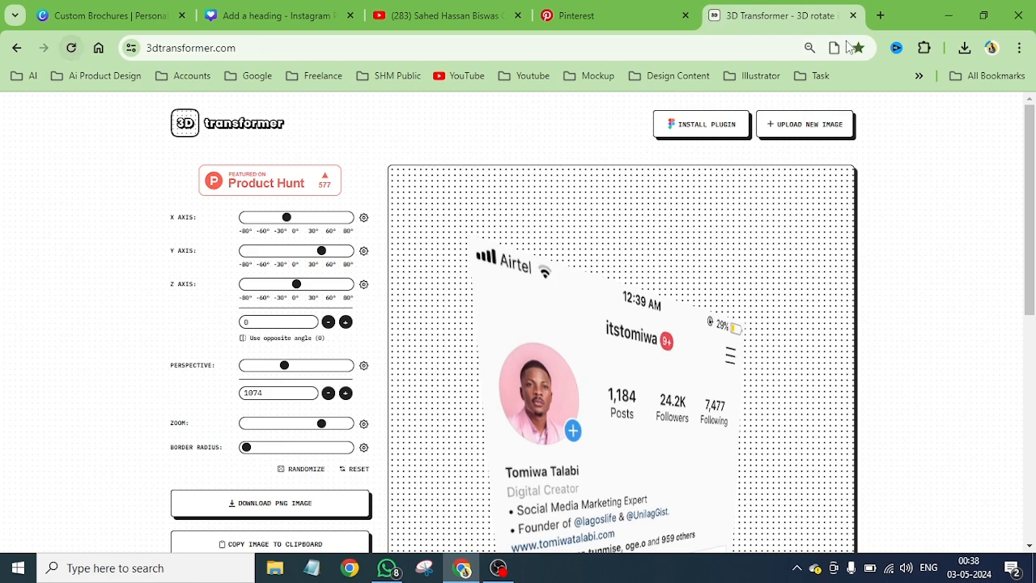
{"action": "left_click", "coordinate": [854, 15]}
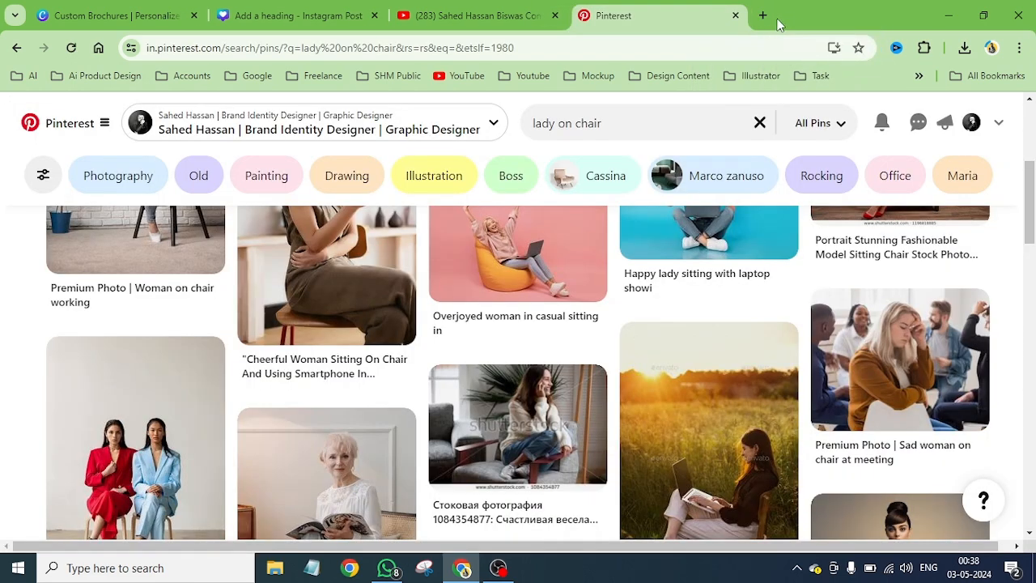
{"action": "key", "text": "ctrl+t"}
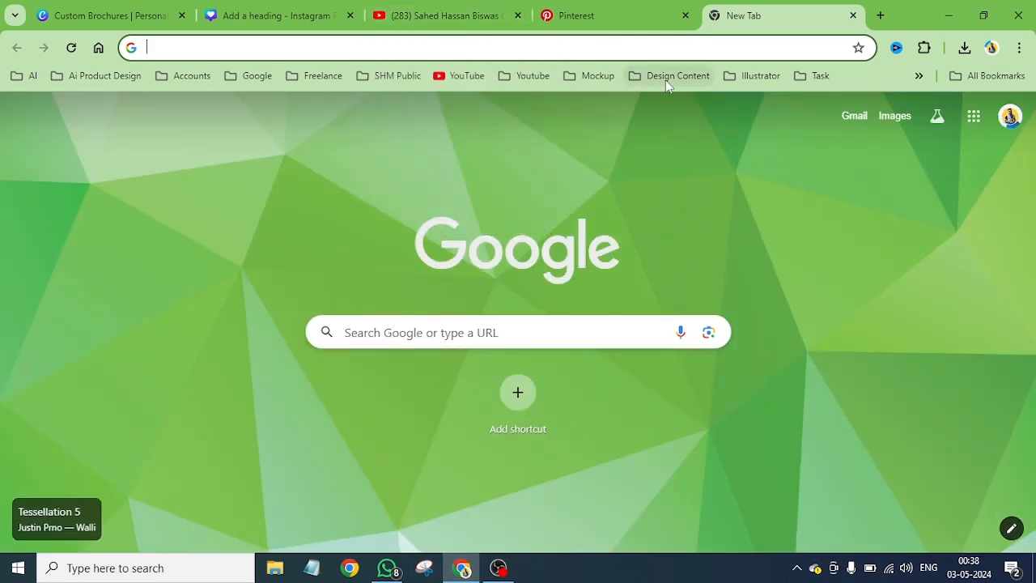
{"action": "left_click", "coordinate": [666, 78]}
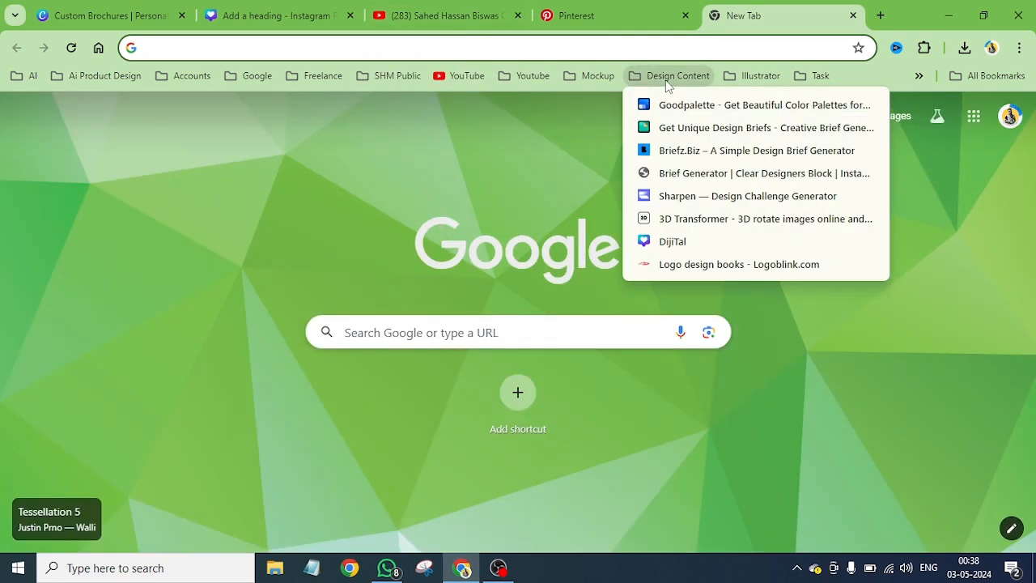
{"action": "left_click", "coordinate": [678, 220]}
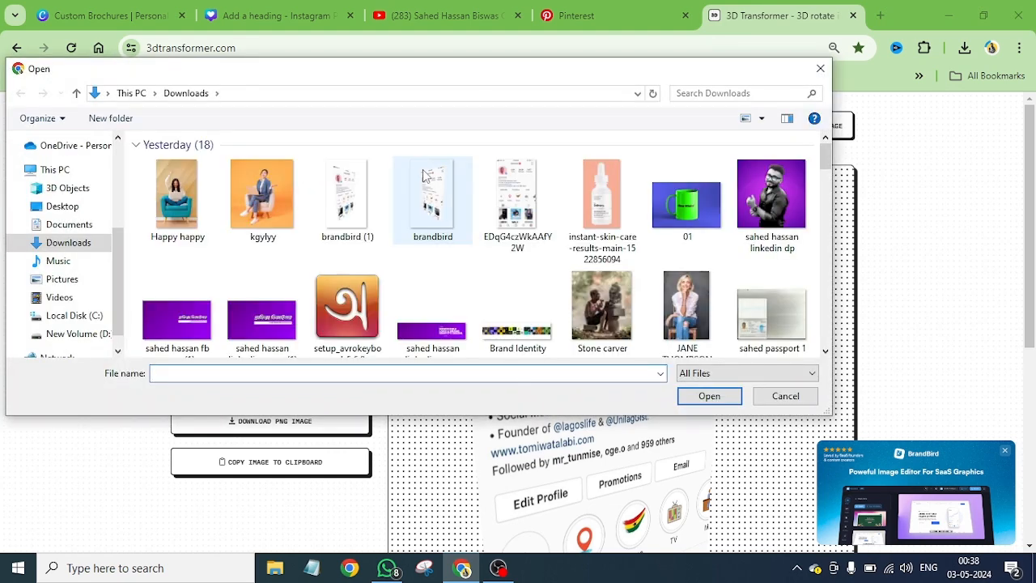
Load the Instagram profile screenshot EDqG4czWkAAfY2W from the Downloads folder into 3D Transformer.
{"action": "left_click", "coordinate": [515, 188]}
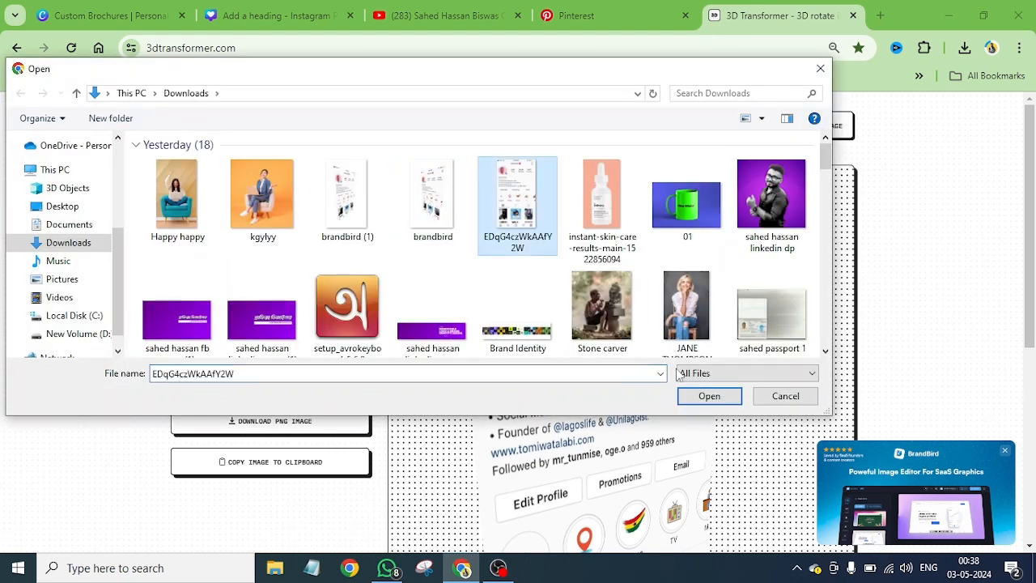
{"action": "left_click", "coordinate": [708, 396]}
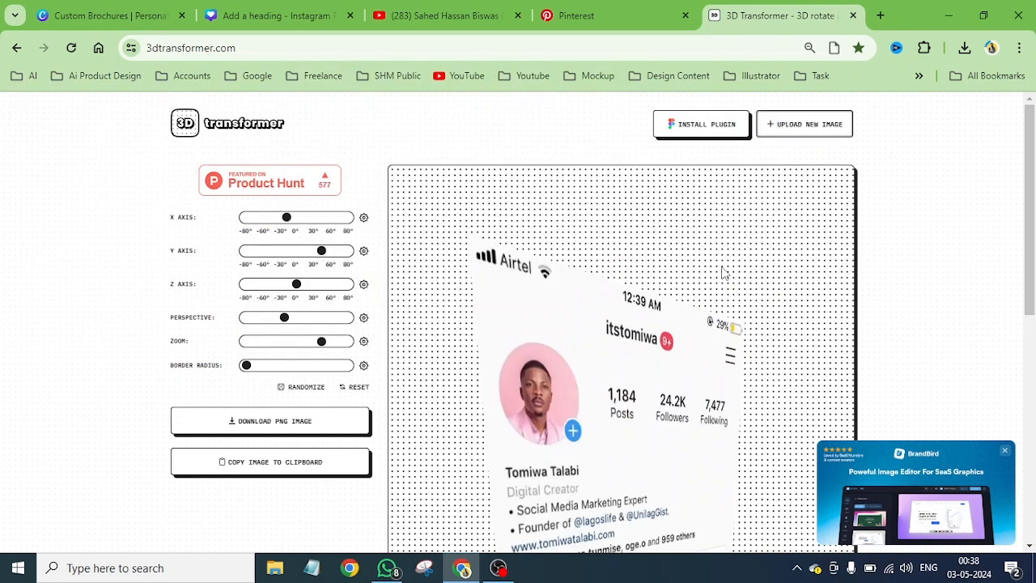
{"action": "scroll", "coordinate": [662, 273], "scroll_direction": "down", "scroll_amount": 5}
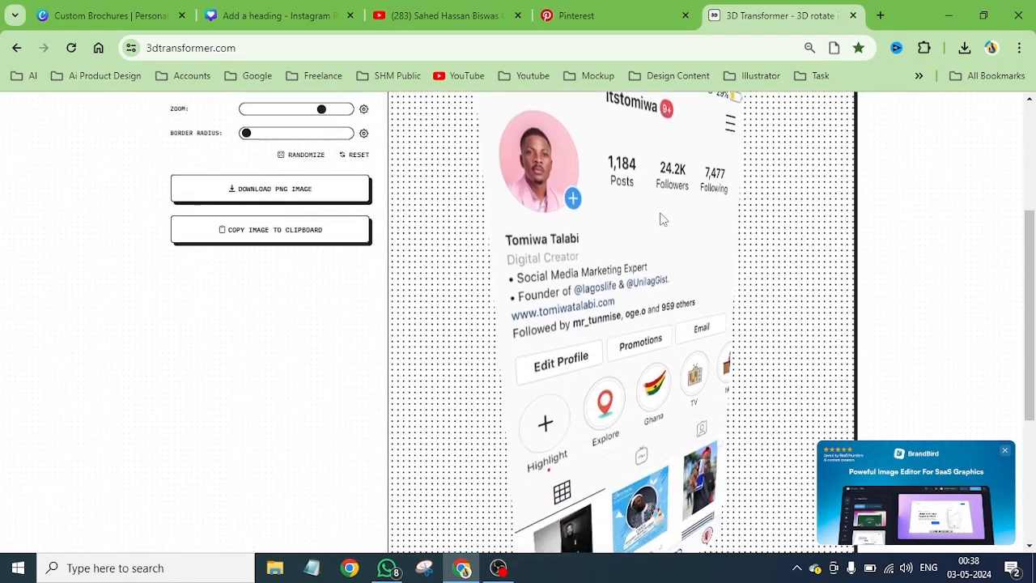
{"action": "scroll", "coordinate": [215, 258], "scroll_direction": "up", "scroll_amount": 5}
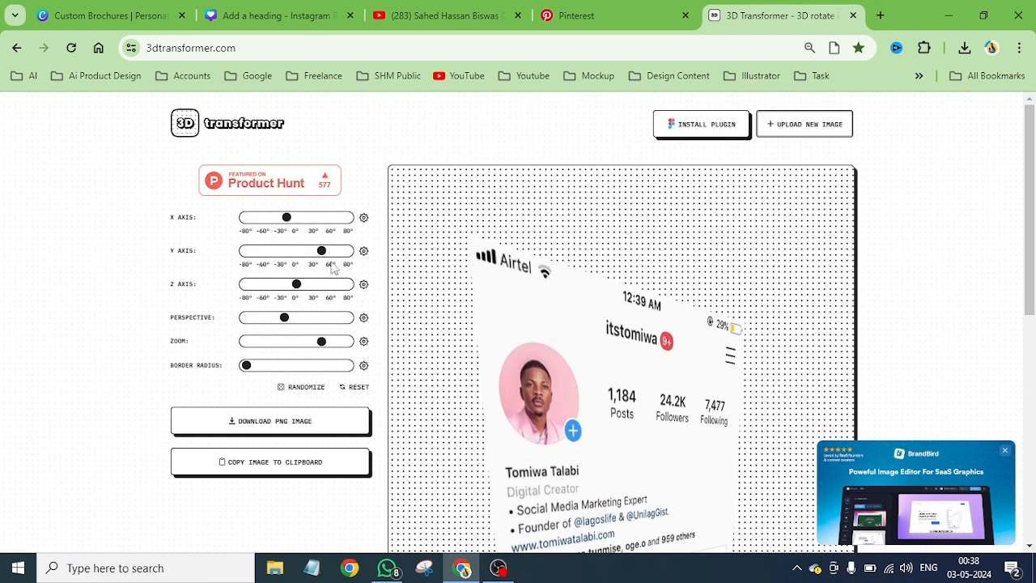
Set the screenshot's Y-axis rotation to 0.
{"action": "left_click_drag", "start_coordinate": [323, 256], "coordinate": [299, 258]}
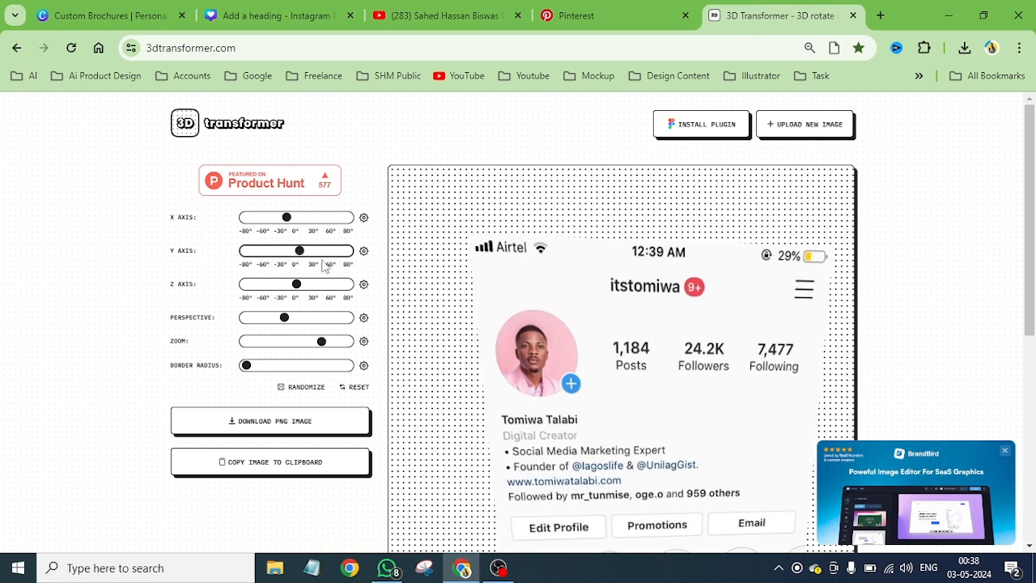
{"action": "left_click", "coordinate": [363, 252]}
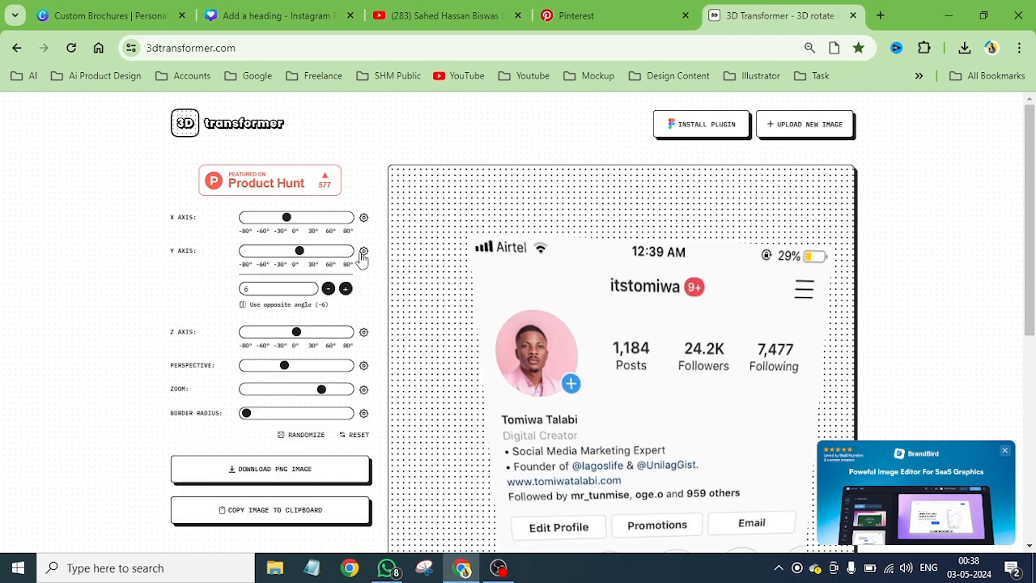
{"action": "double_click", "coordinate": [242, 290]}
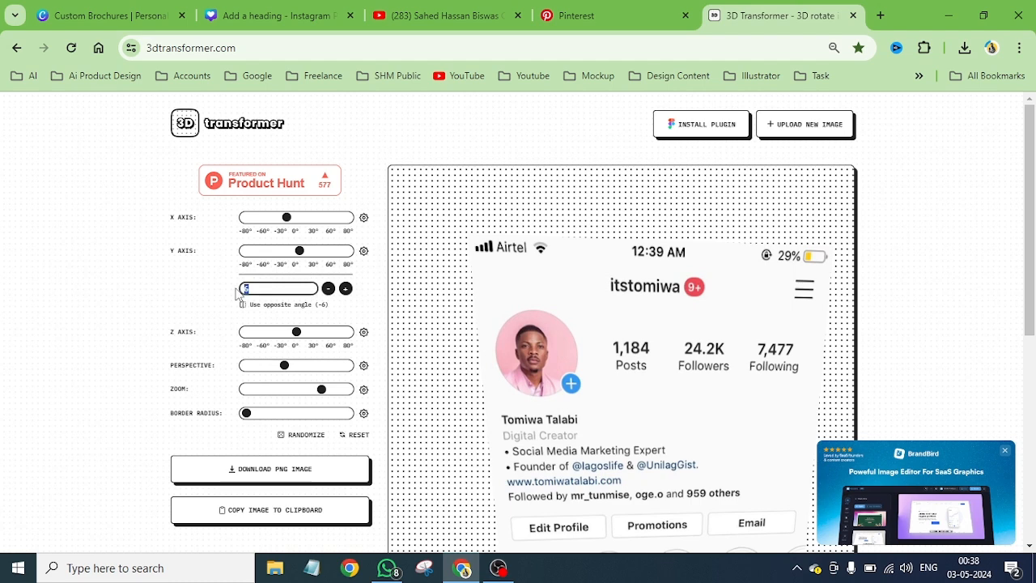
{"action": "type", "text": "0"}
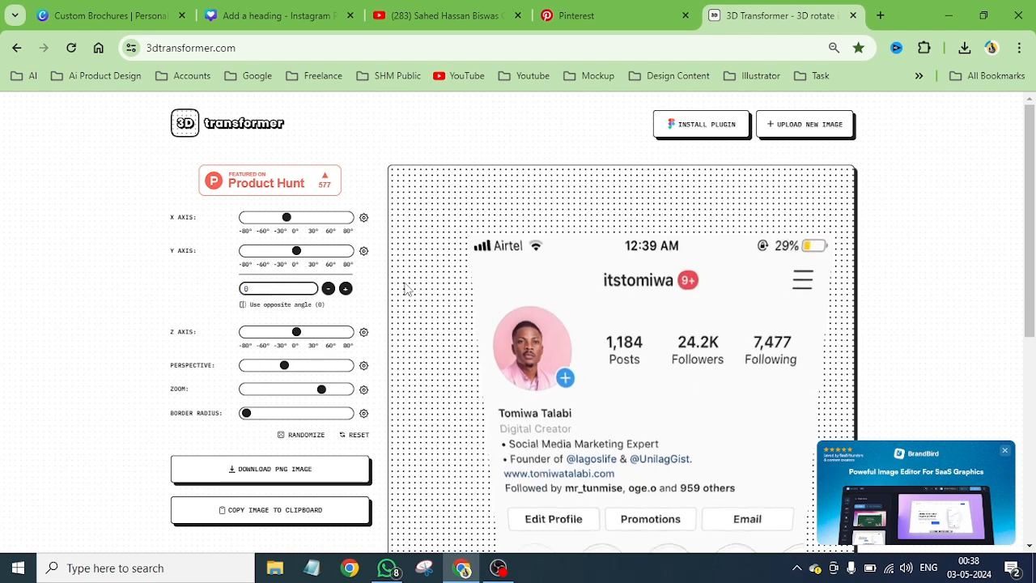
Set the screenshot's X-axis rotation to 0 and check the whole preview.
{"action": "left_click", "coordinate": [364, 217]}
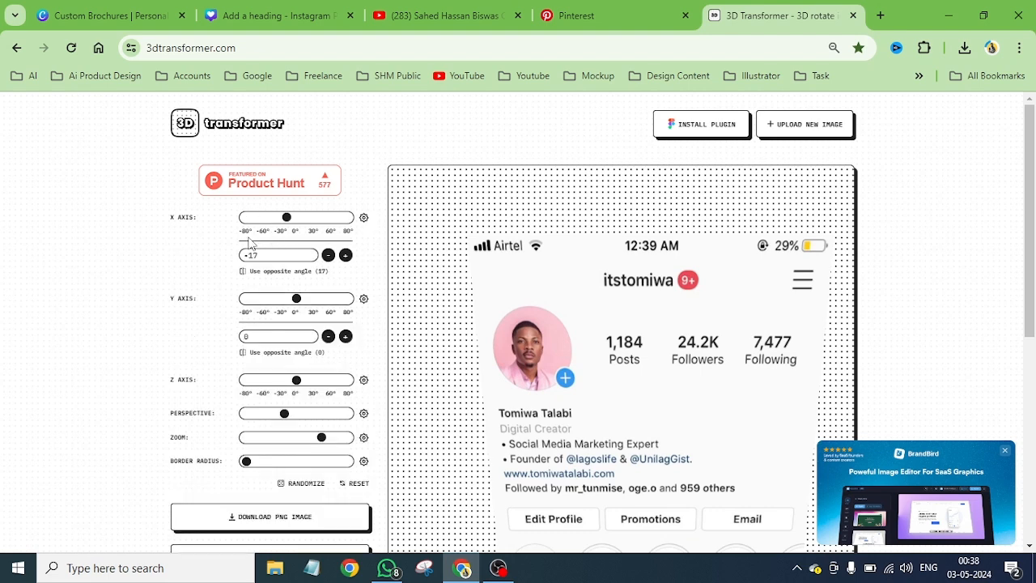
{"action": "left_click_drag", "start_coordinate": [269, 252], "coordinate": [236, 257]}
{"action": "type", "text": "0"}
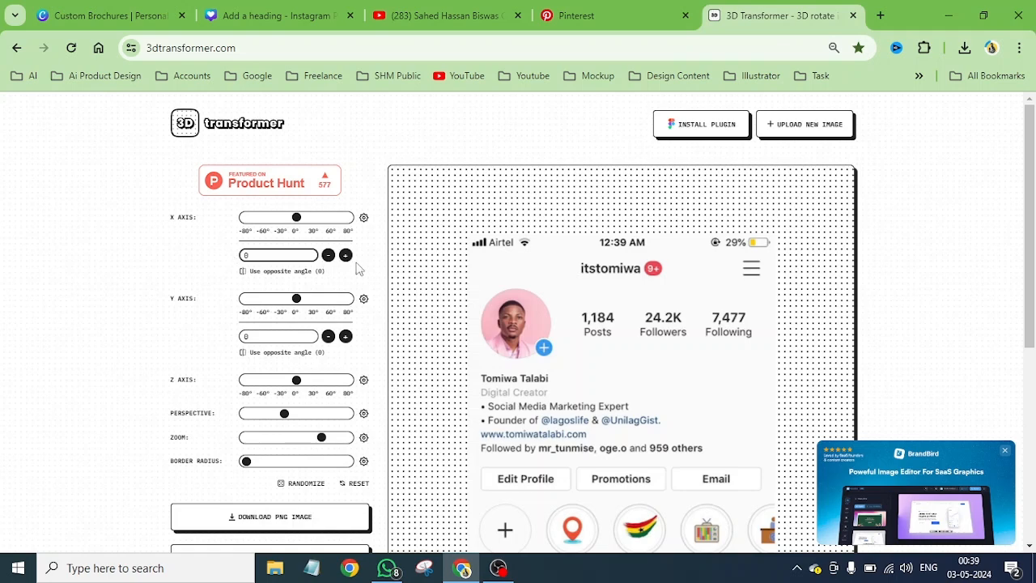
{"action": "scroll", "coordinate": [652, 348], "scroll_direction": "down", "scroll_amount": 2}
{"action": "scroll", "coordinate": [652, 348], "scroll_direction": "down", "scroll_amount": 2}
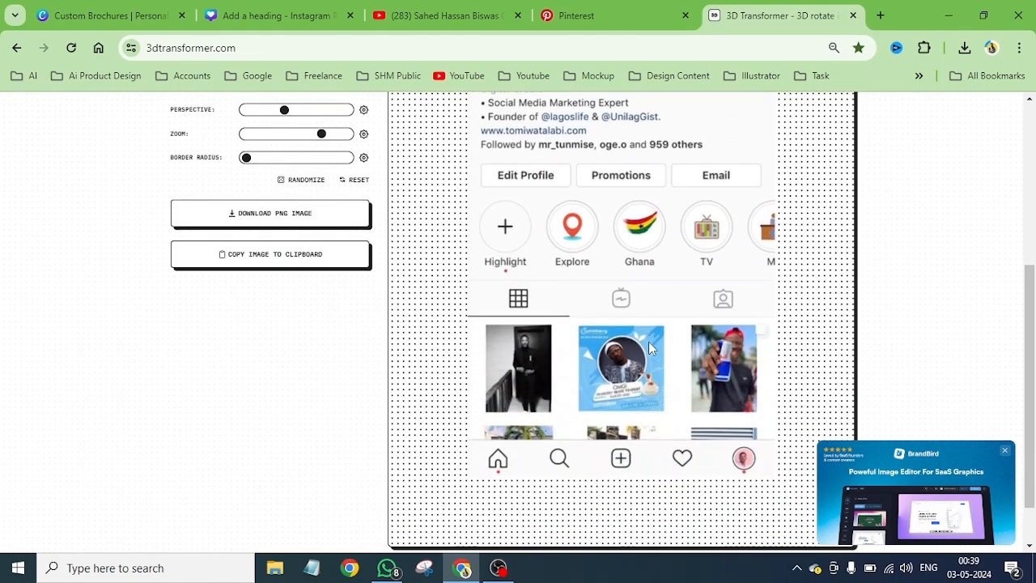
{"action": "scroll", "coordinate": [650, 345], "scroll_direction": "up", "scroll_amount": 4}
{"action": "scroll", "coordinate": [652, 348], "scroll_direction": "down", "scroll_amount": 1}
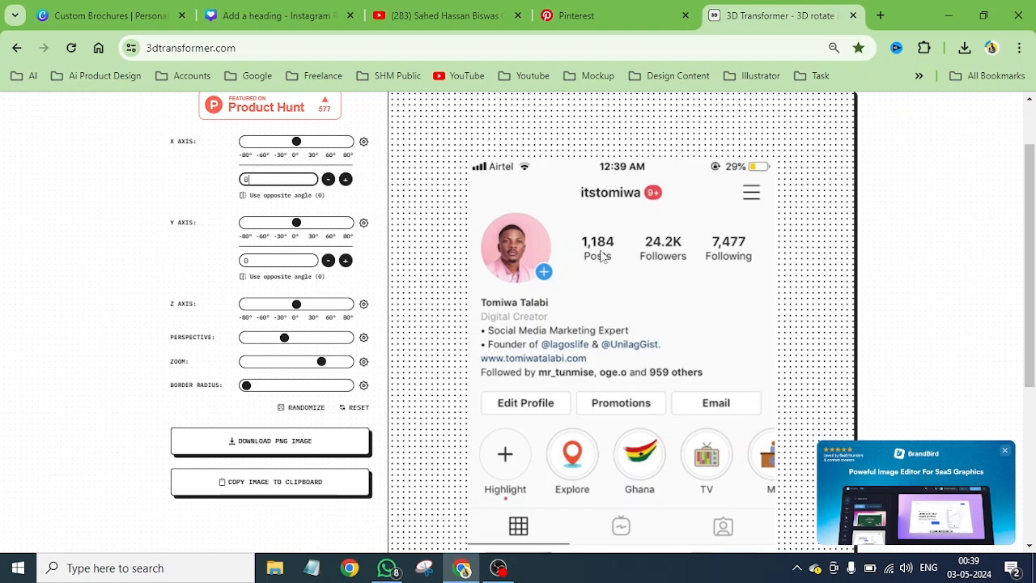
{"action": "left_click", "coordinate": [207, 175]}
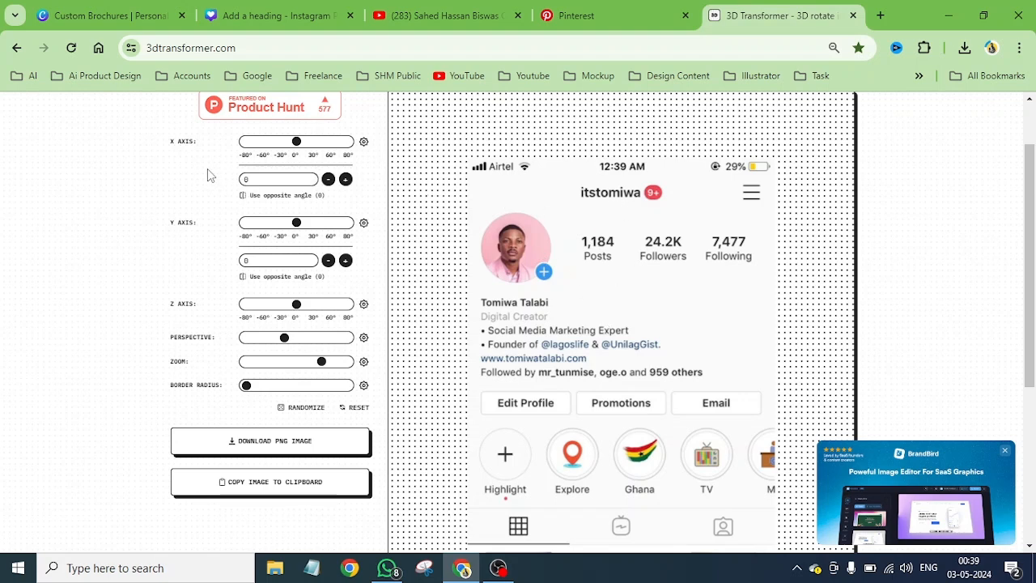
Try an X-axis rotation of -21 on the screenshot and set it back to 0.
{"action": "left_click", "coordinate": [298, 144]}
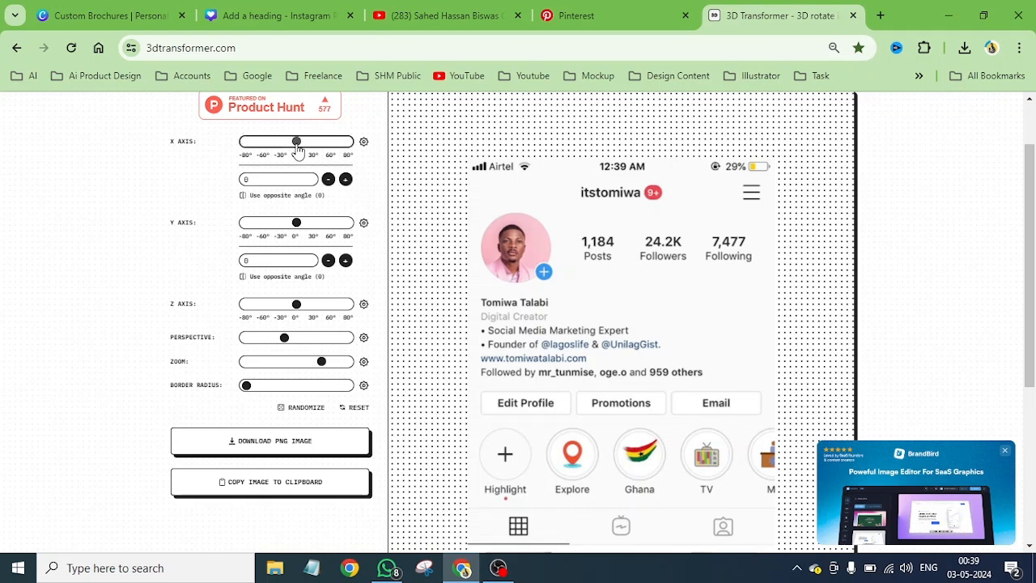
{"action": "mouse_move", "coordinate": [297, 144]}
{"action": "left_mouse_down"}
{"action": "mouse_move", "coordinate": [342, 144]}
{"action": "mouse_move", "coordinate": [286, 154]}
{"action": "left_mouse_up"}
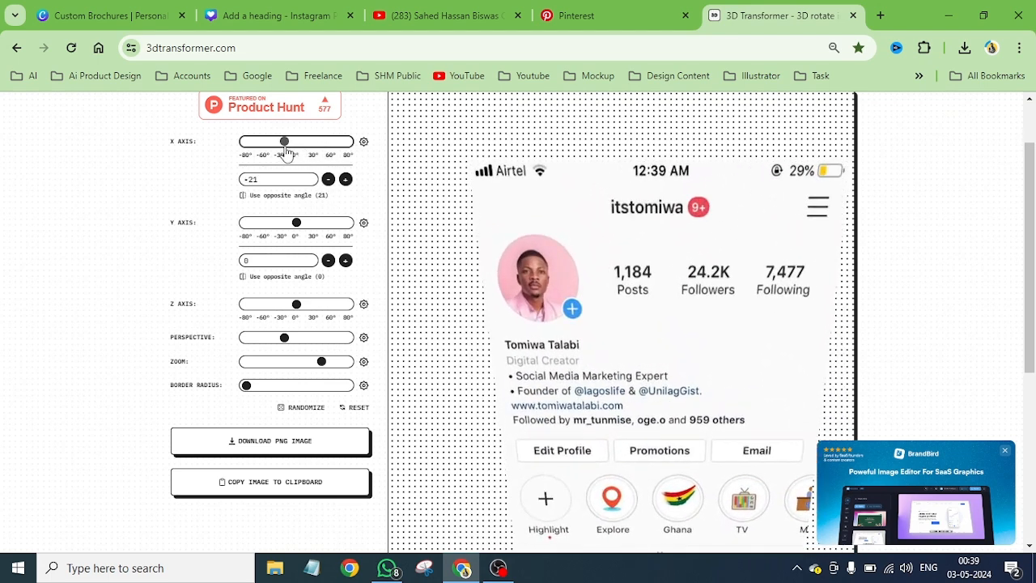
{"action": "left_click", "coordinate": [363, 142]}
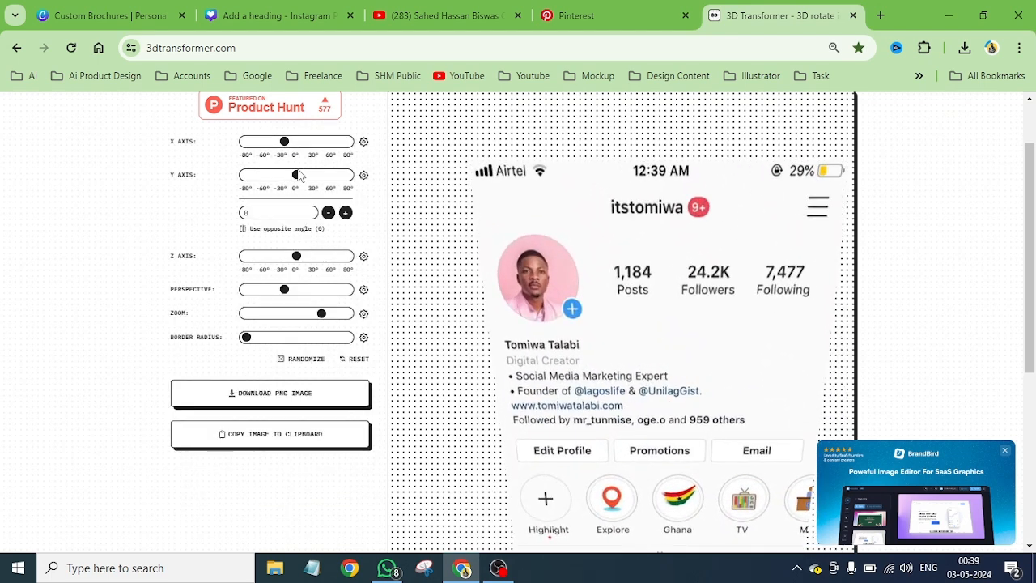
{"action": "left_click", "coordinate": [364, 142]}
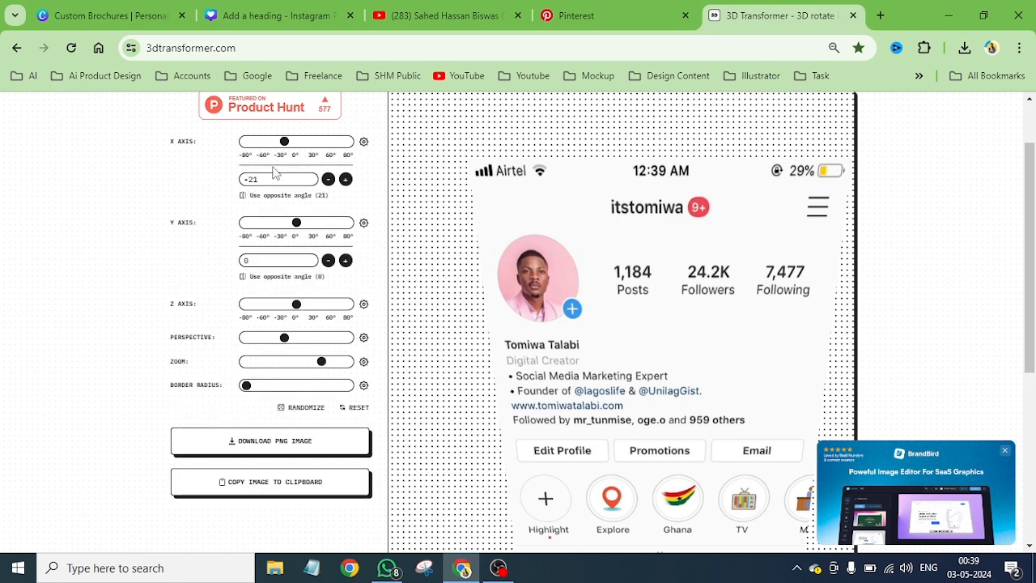
{"action": "left_click_drag", "start_coordinate": [270, 179], "coordinate": [229, 187]}
{"action": "type", "text": "0"}
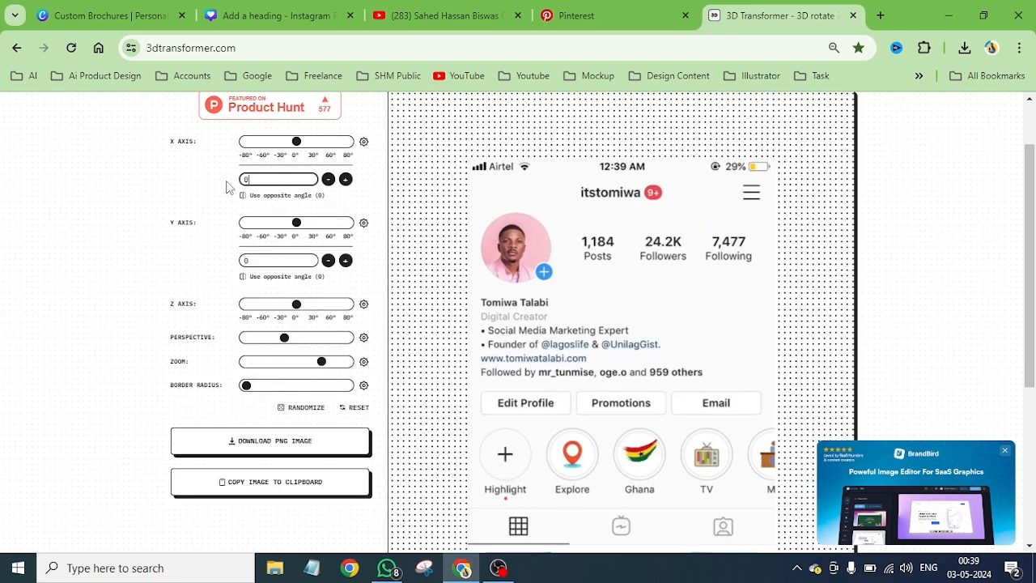
{"action": "left_click", "coordinate": [227, 187]}
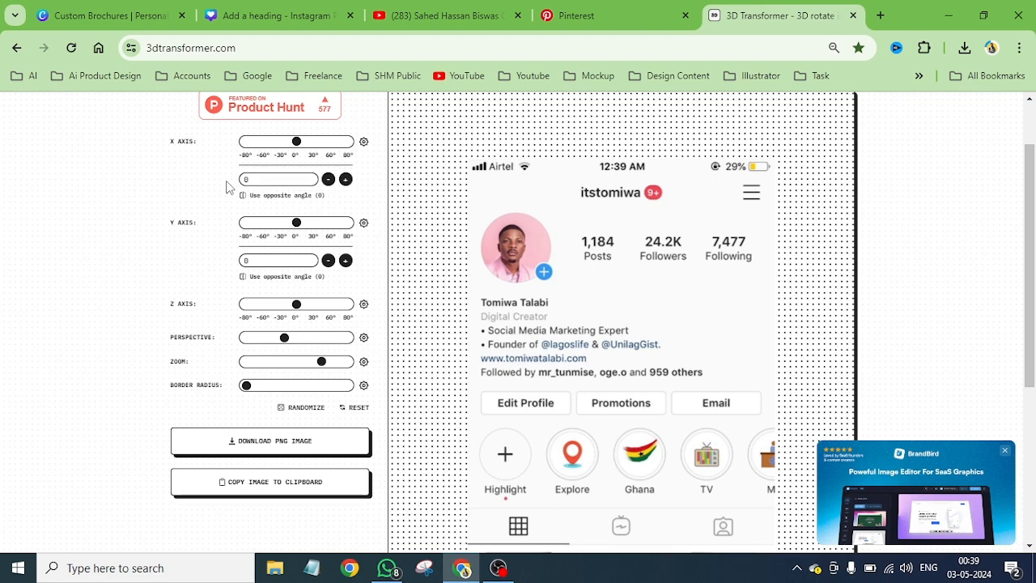
Rotate the screenshot to -41 on the Y axis and check the tilted result.
{"action": "left_click_drag", "start_coordinate": [292, 227], "coordinate": [276, 233]}
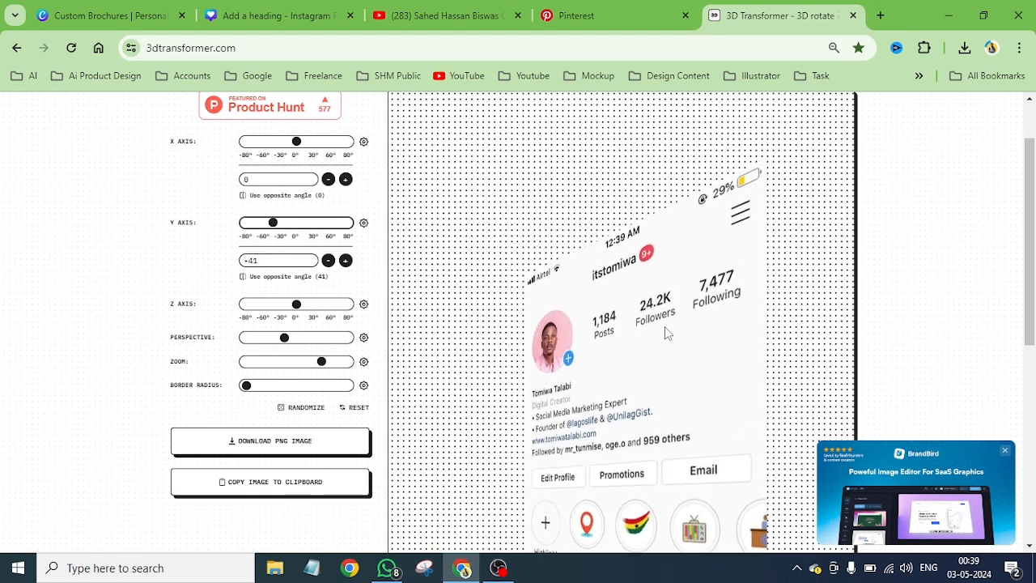
{"action": "scroll", "coordinate": [665, 326], "scroll_direction": "down", "scroll_amount": 4}
{"action": "scroll", "coordinate": [665, 326], "scroll_direction": "up", "scroll_amount": 3}
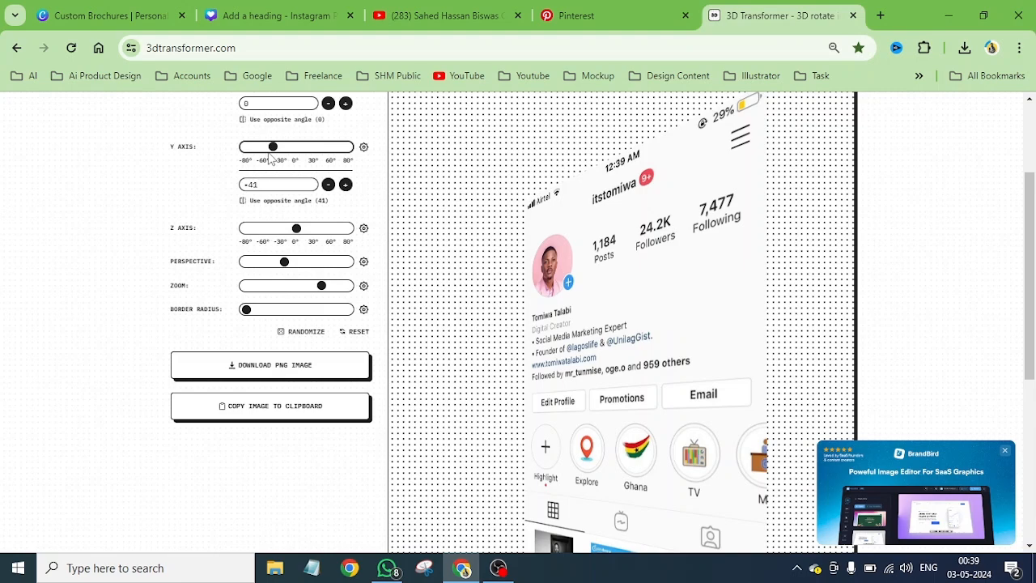
{"action": "scroll", "coordinate": [668, 330], "scroll_direction": "up", "scroll_amount": 2}
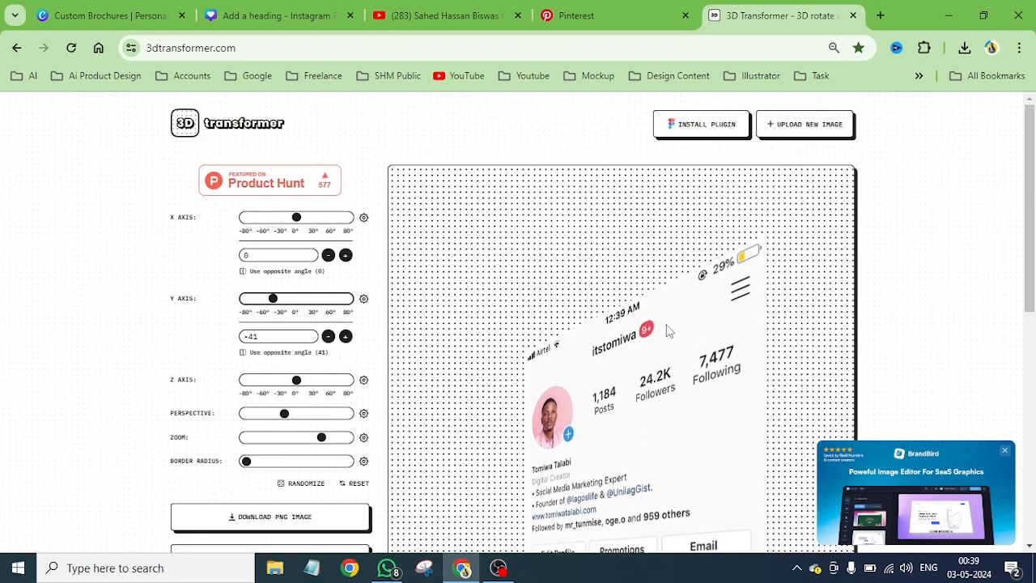
Download the tilted screenshot as a PNG image named 1 into the Downloads folder.
{"action": "scroll", "coordinate": [567, 293], "scroll_direction": "down", "scroll_amount": 2}
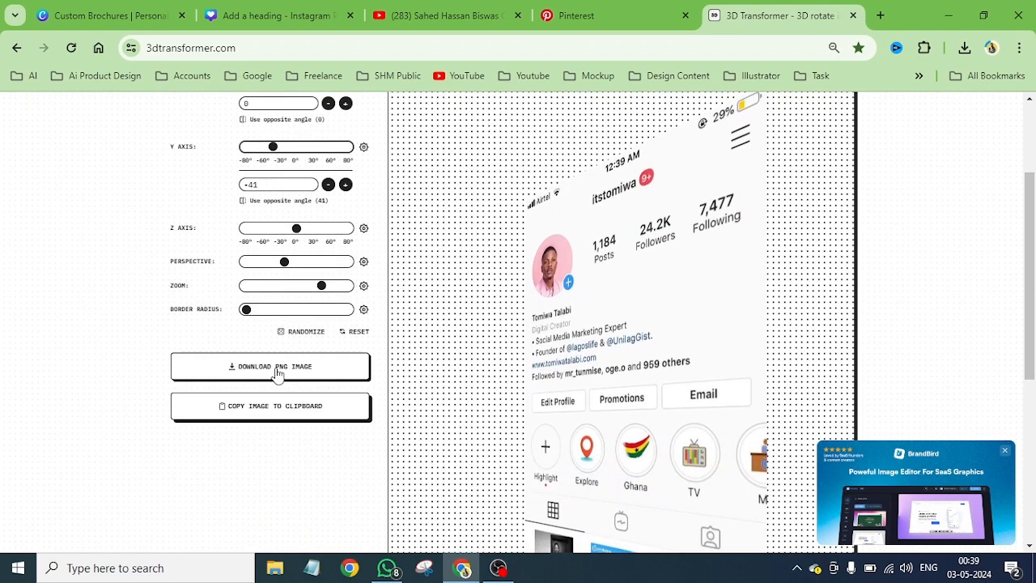
{"action": "left_click", "coordinate": [285, 369]}
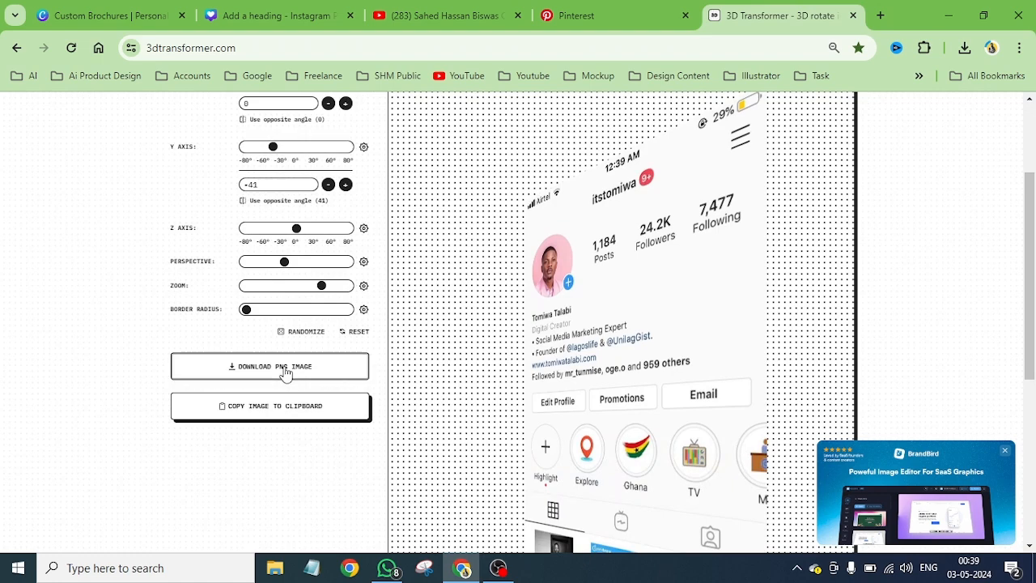
{"action": "left_click", "coordinate": [291, 365]}
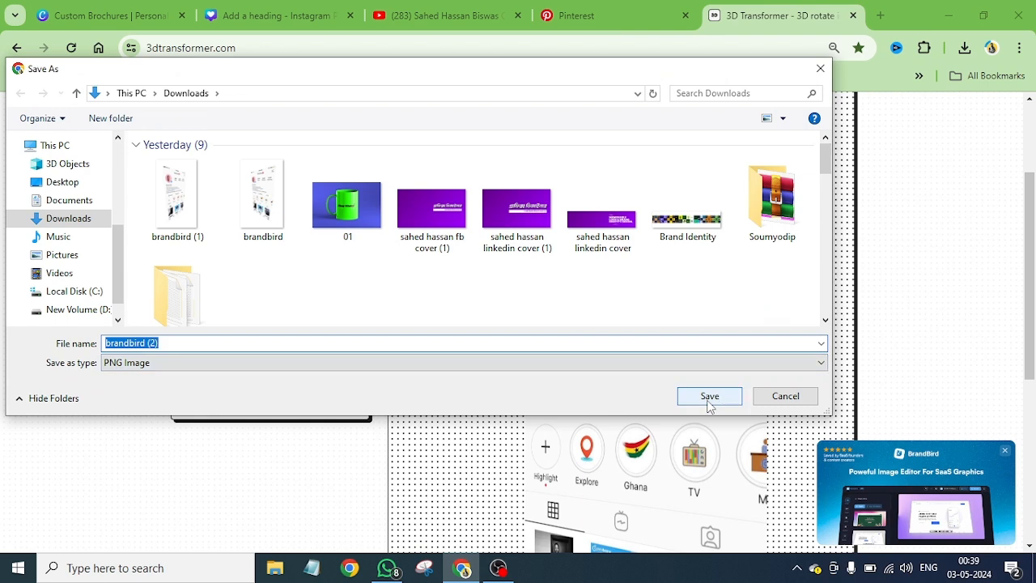
{"action": "type", "text": "1"}
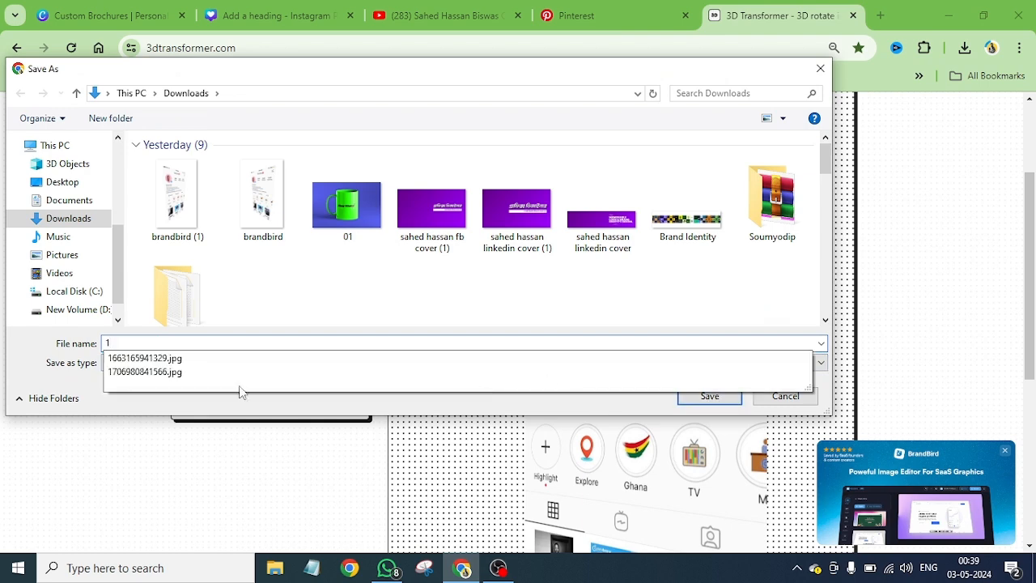
{"action": "left_click", "coordinate": [84, 386]}
{"action": "left_click", "coordinate": [735, 401]}
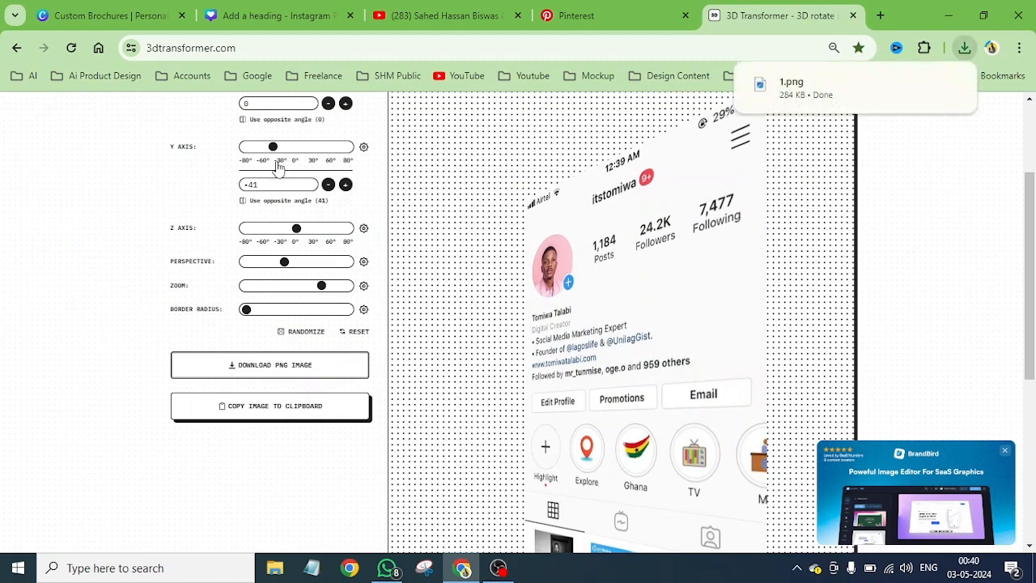
Rotate the screenshot the opposite way to 44 on the Y axis and check the full preview.
{"action": "left_click_drag", "start_coordinate": [273, 146], "coordinate": [326, 185]}
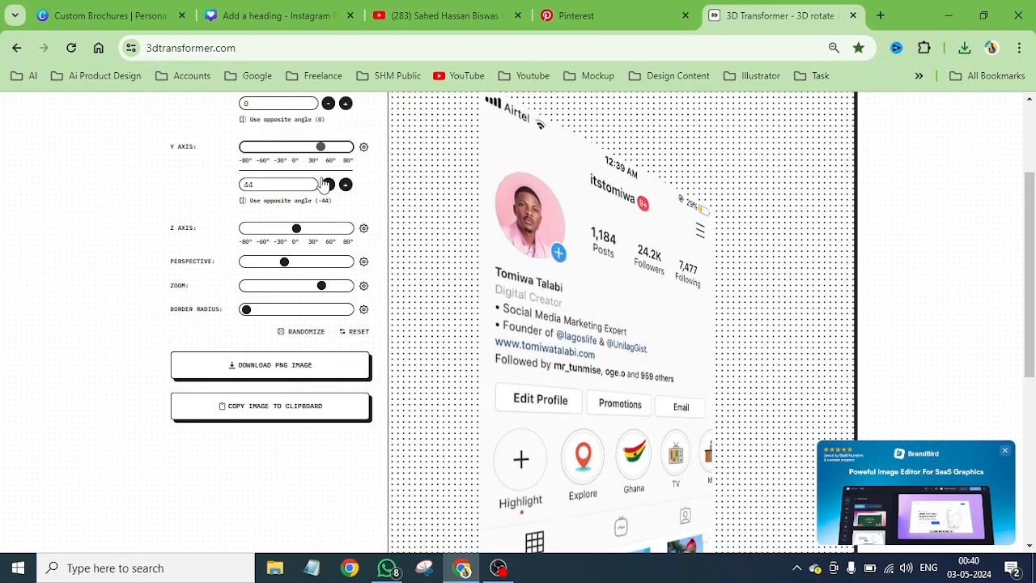
{"action": "scroll", "coordinate": [723, 278], "scroll_direction": "down", "scroll_amount": 3}
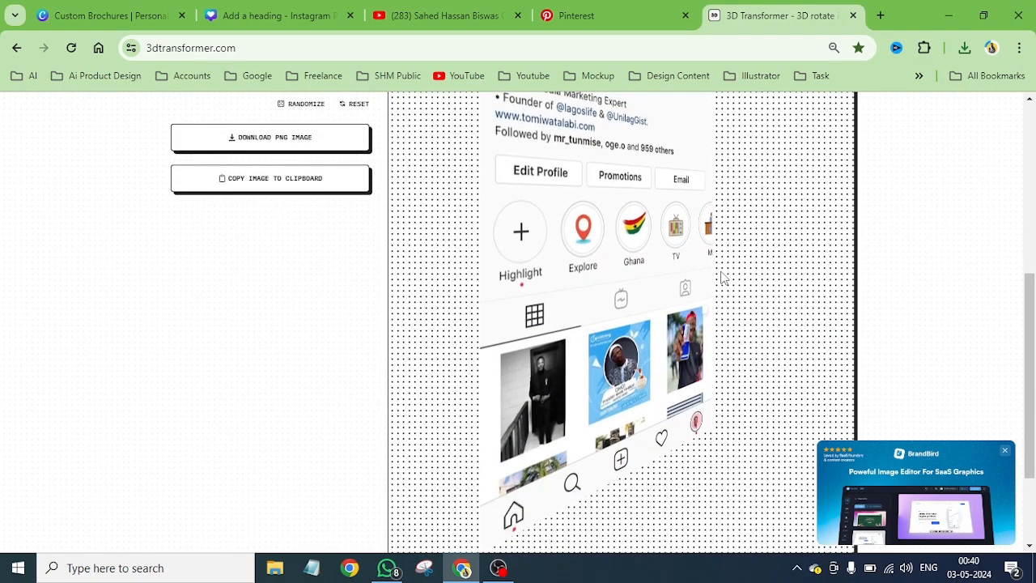
{"action": "scroll", "coordinate": [723, 278], "scroll_direction": "up", "scroll_amount": 2}
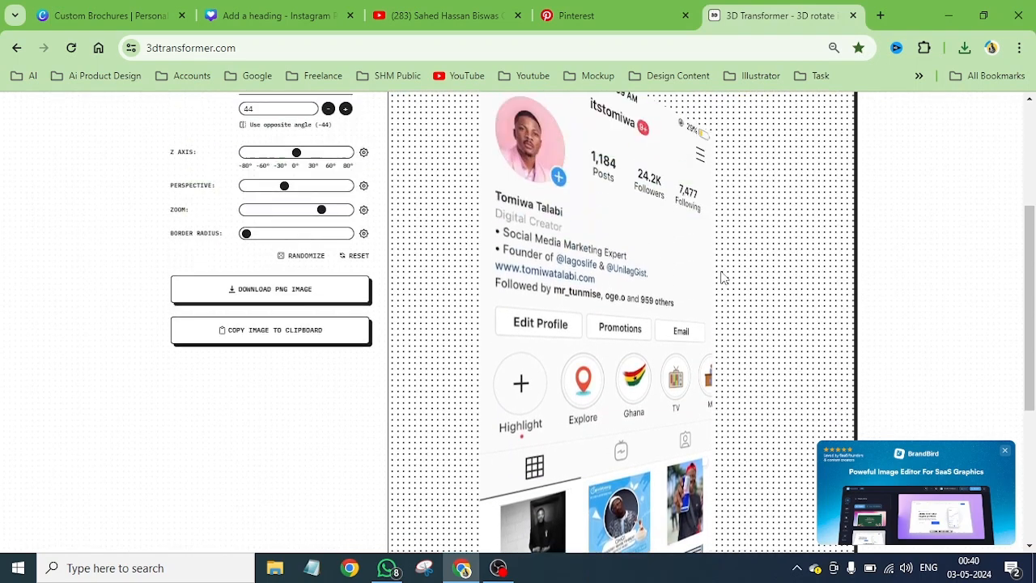
Download the oppositely tilted screenshot as a PNG image named 2cd into the Downloads folder, without replacing the existing 2.png.
{"action": "left_click", "coordinate": [261, 291]}
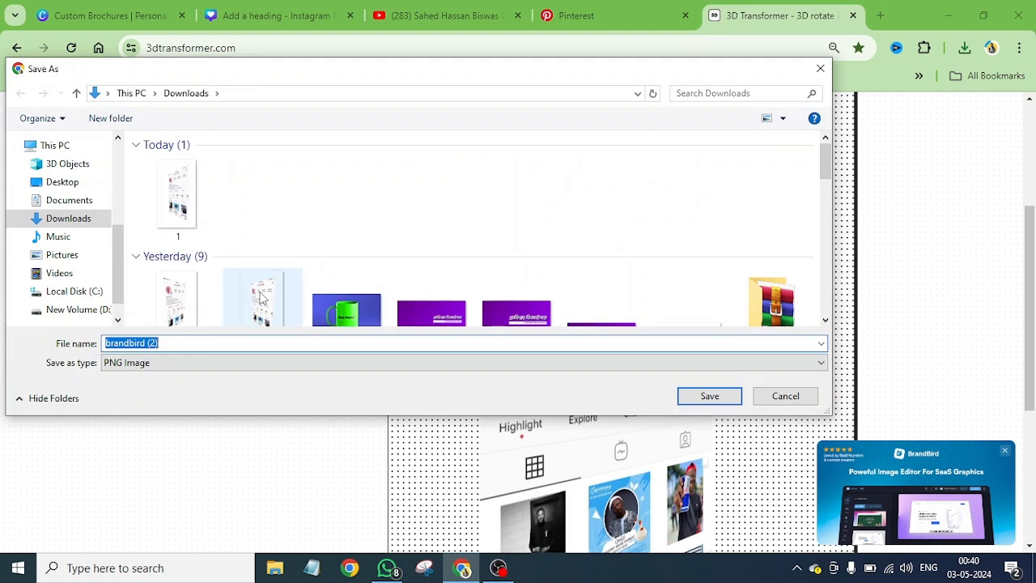
{"action": "type", "text": "2"}
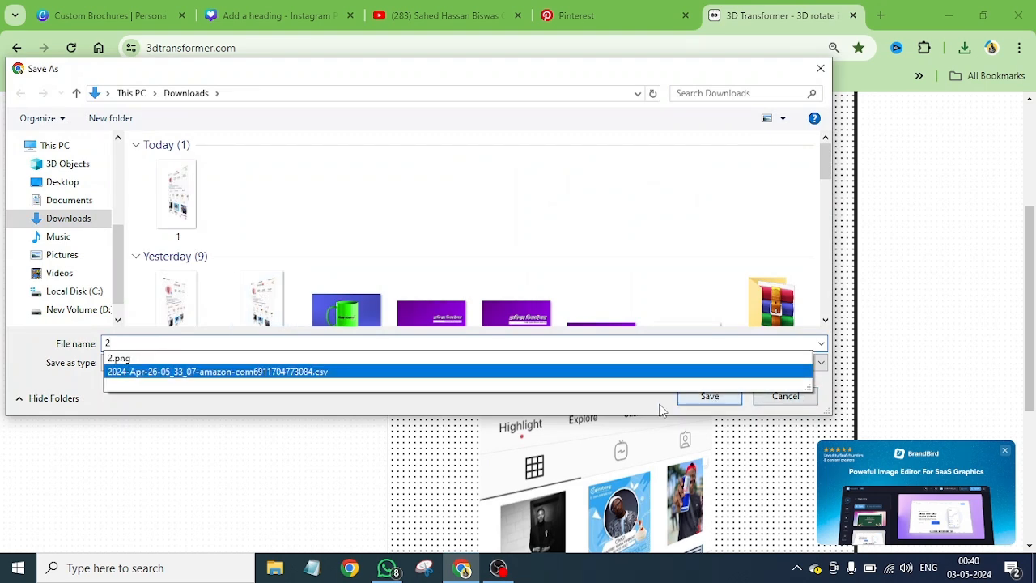
{"action": "left_click", "coordinate": [709, 396]}
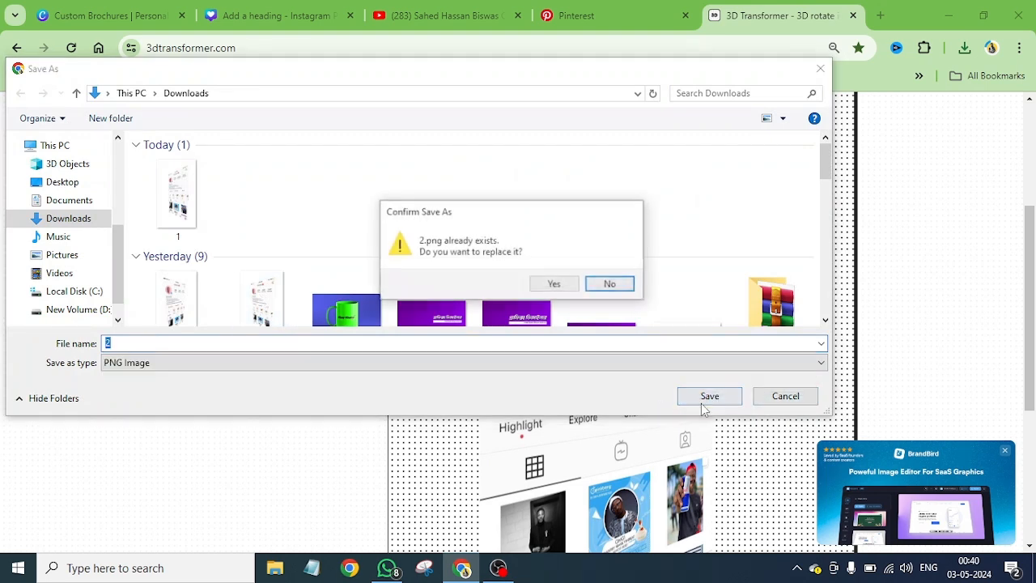
{"action": "left_click", "coordinate": [609, 289]}
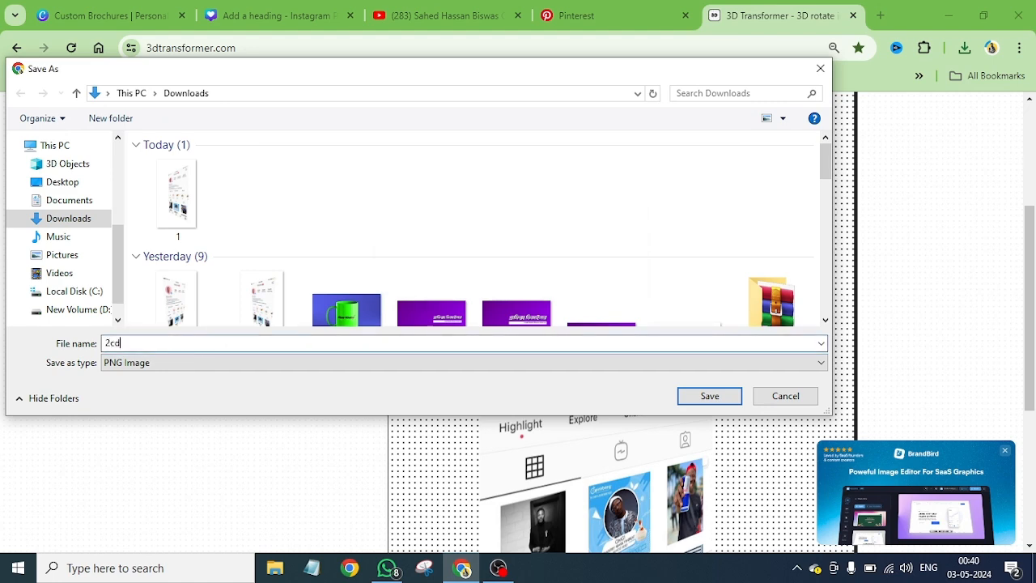
{"action": "left_click", "coordinate": [710, 396]}
{"action": "left_click", "coordinate": [963, 47]}
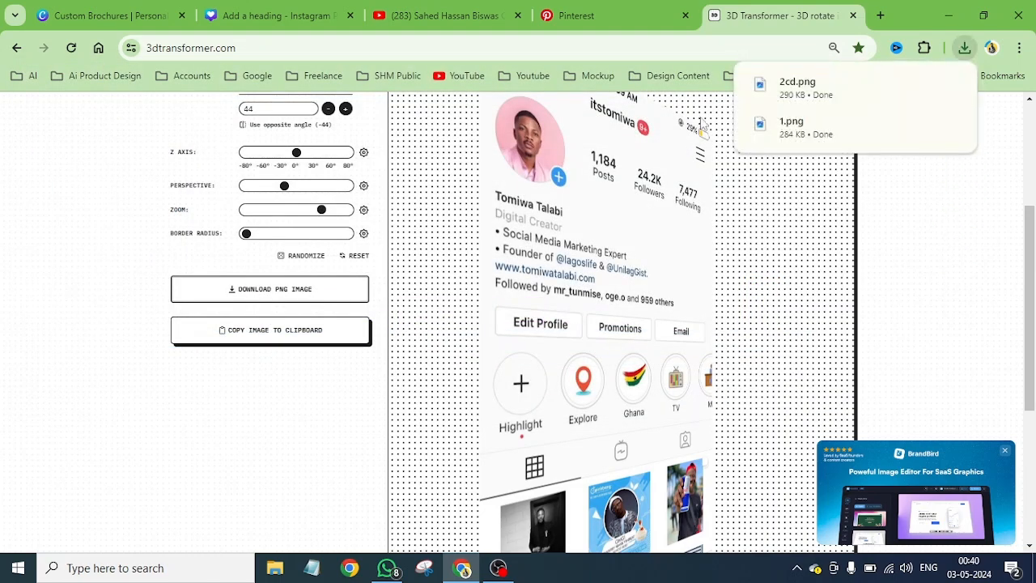
Switch to the Canva design and add the downloaded 2cd.png to page 2.
{"action": "left_click", "coordinate": [268, 15]}
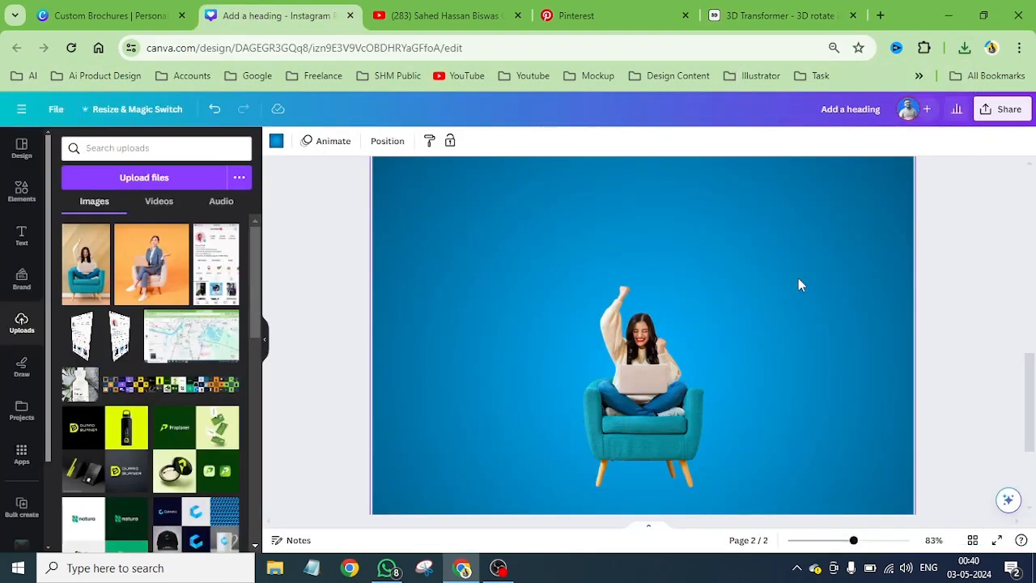
{"action": "left_click", "coordinate": [965, 49]}
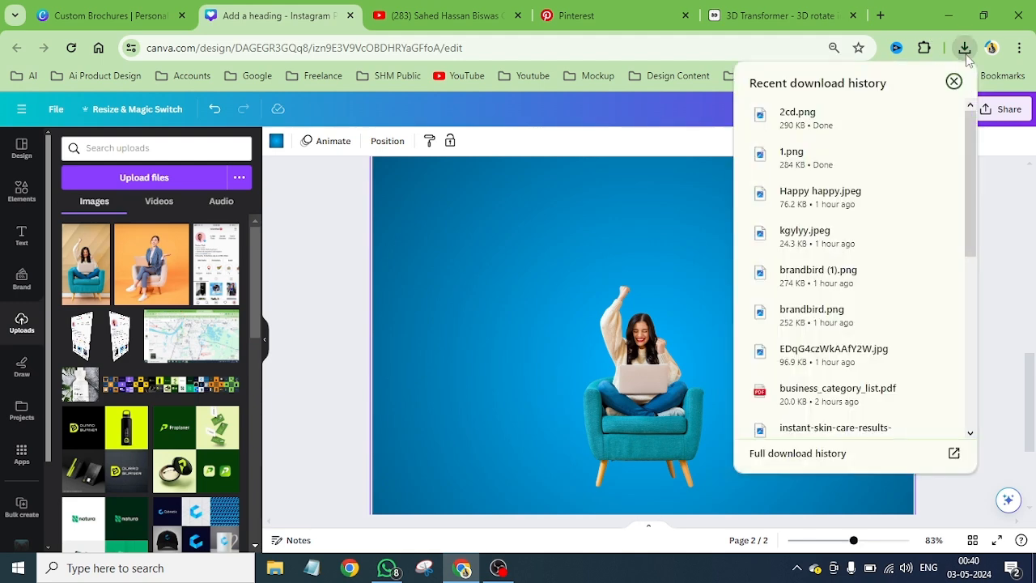
{"action": "left_click_drag", "start_coordinate": [821, 113], "coordinate": [542, 321]}
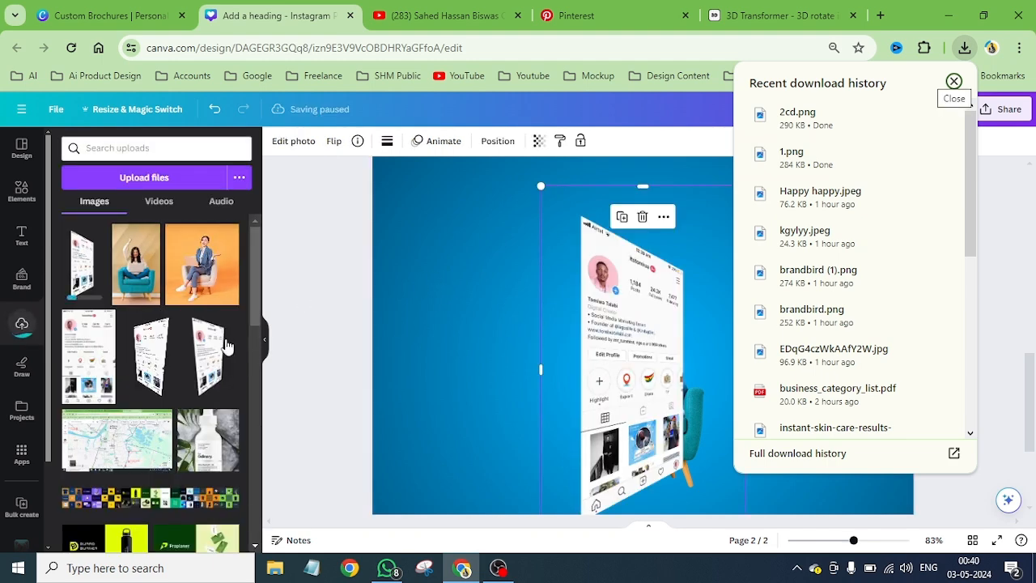
Add the flat Instagram profile screenshot from the uploads to page 2 and place it near the page's right edge.
{"action": "left_click", "coordinate": [93, 370]}
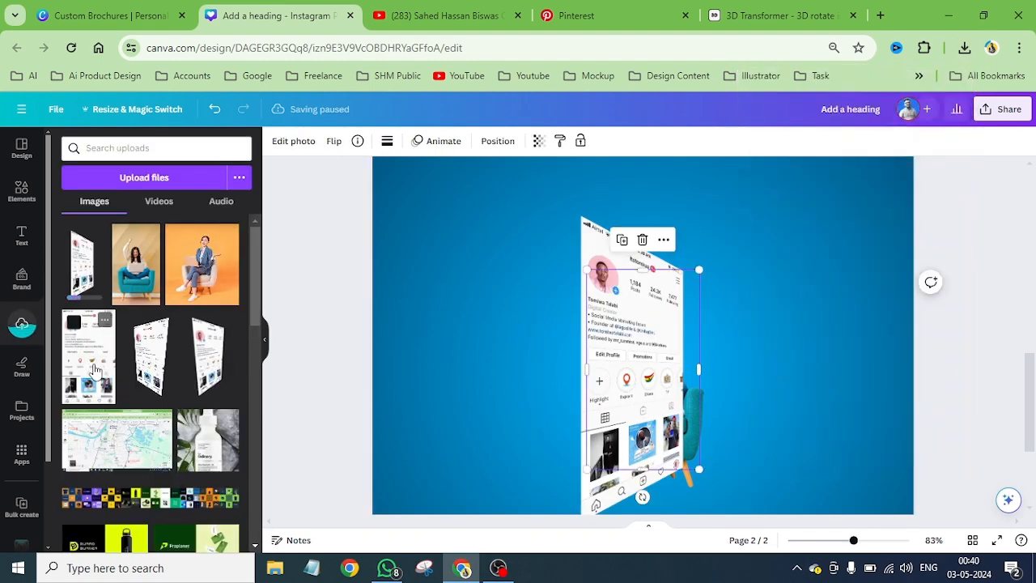
{"action": "left_click", "coordinate": [94, 370]}
{"action": "left_click_drag", "start_coordinate": [623, 347], "coordinate": [838, 272]}
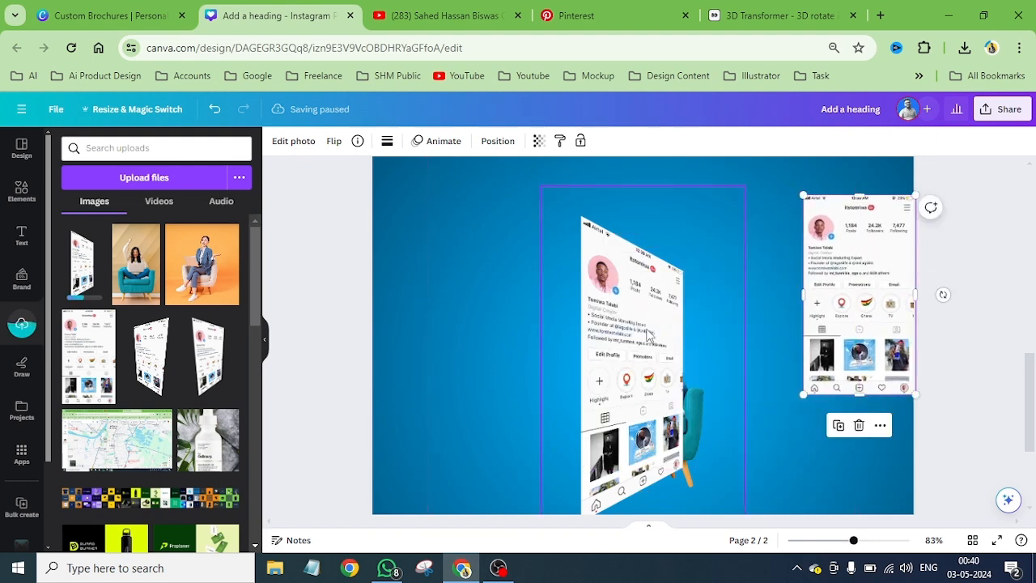
Arrange the three screenshots edge to edge around the woman, with the flat one in the centre and a tilted one on each side.
{"action": "left_click_drag", "start_coordinate": [484, 322], "coordinate": [779, 321]}
{"action": "left_click_drag", "start_coordinate": [620, 341], "coordinate": [504, 340]}
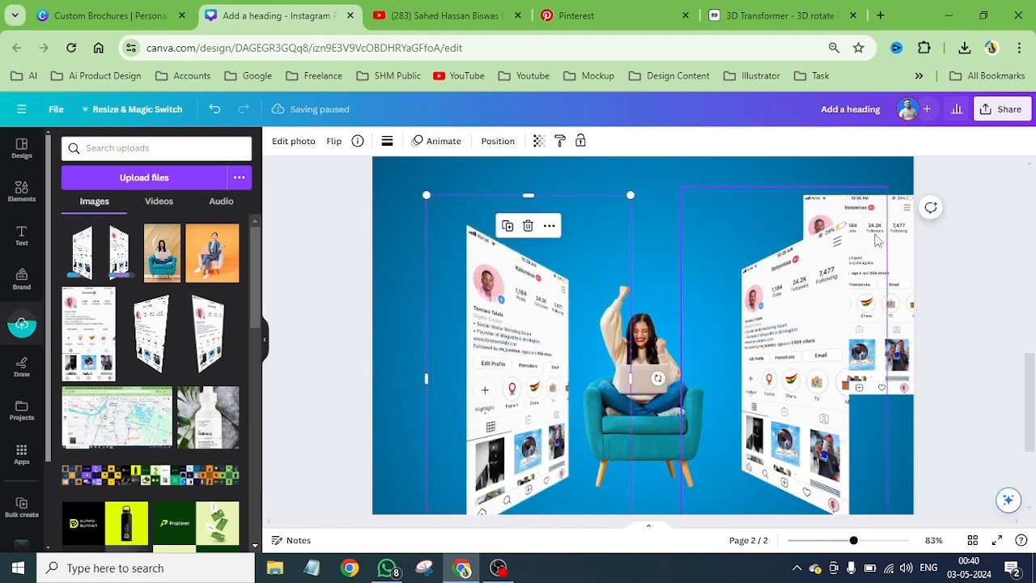
{"action": "left_click_drag", "start_coordinate": [843, 228], "coordinate": [687, 275]}
{"action": "left_click_drag", "start_coordinate": [553, 361], "coordinate": [566, 316]}
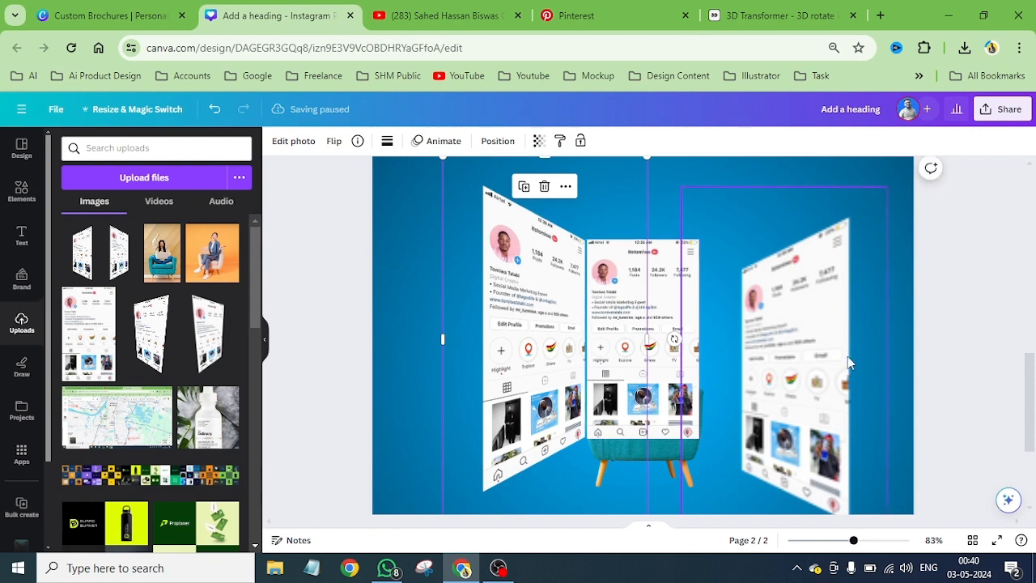
{"action": "left_click_drag", "start_coordinate": [847, 357], "coordinate": [806, 332]}
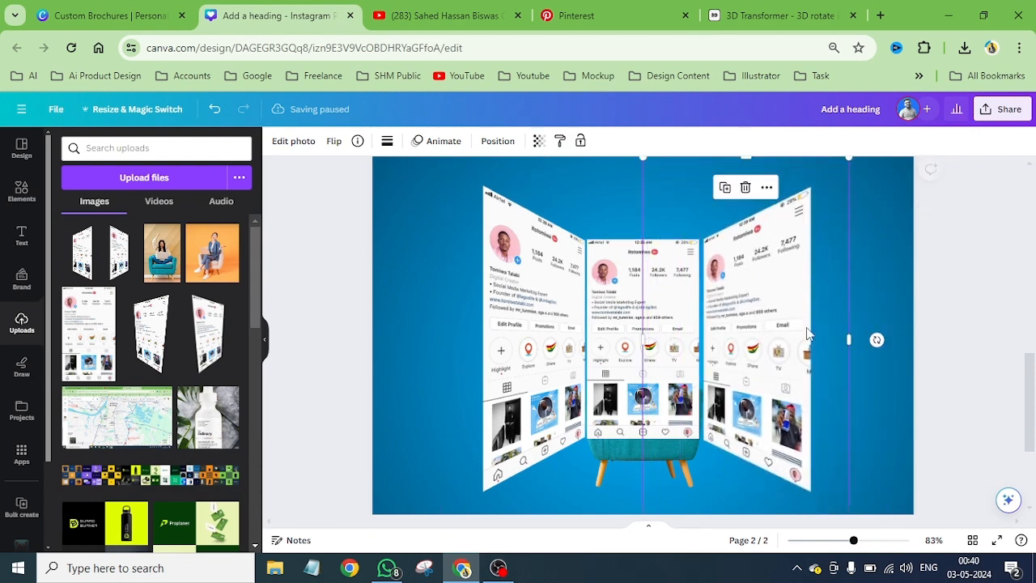
{"action": "key", "text": "Left"}
{"action": "key", "text": "Left"}
{"action": "key", "text": "Left"}
{"action": "key", "text": "Left"}
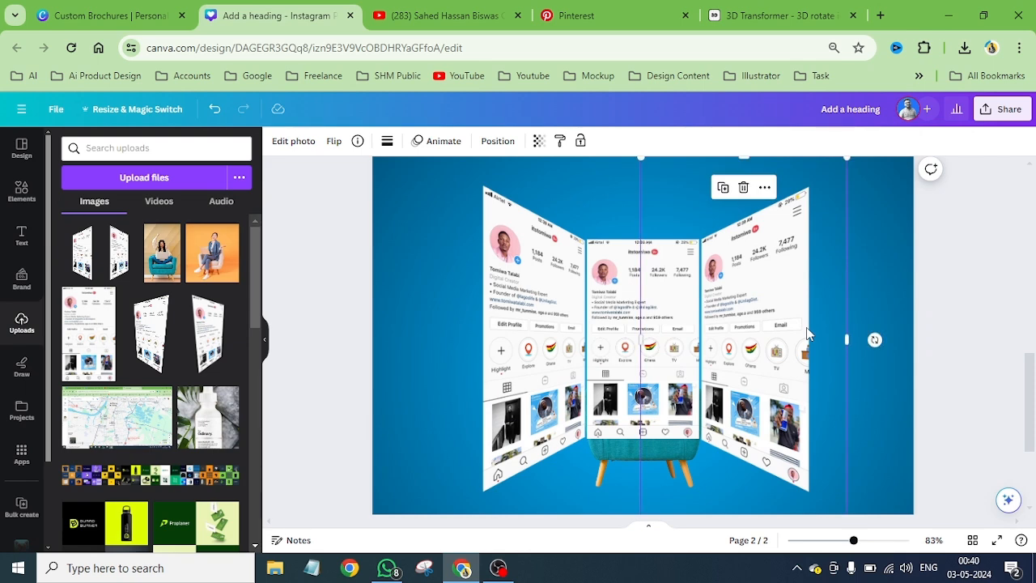
Select all three profile screenshots together and send them to the back, behind the seated woman.
{"action": "key", "text": "ctrl+alt+0"}
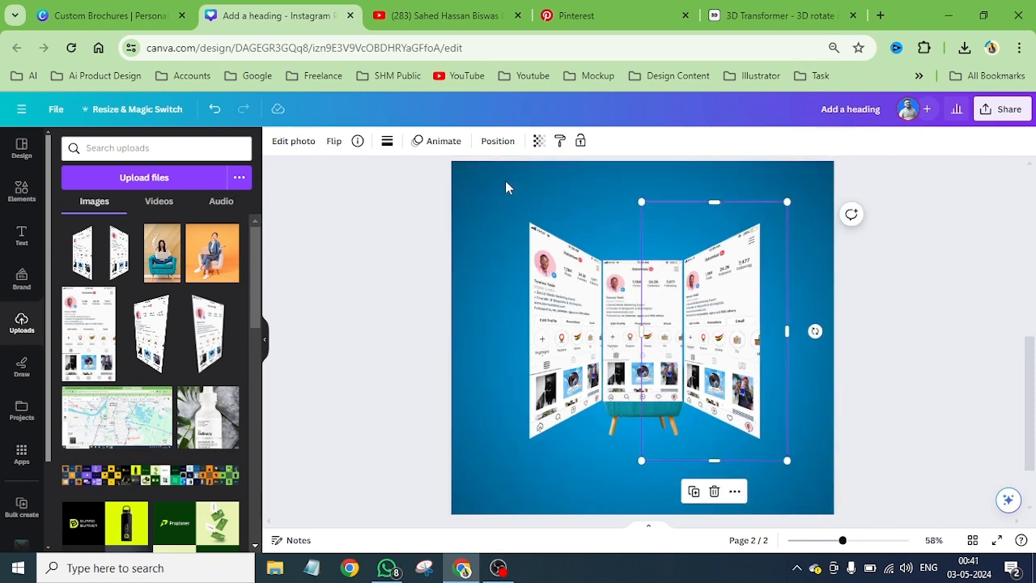
{"action": "left_click_drag", "start_coordinate": [506, 183], "coordinate": [838, 284]}
{"action": "left_click", "coordinate": [421, 141]}
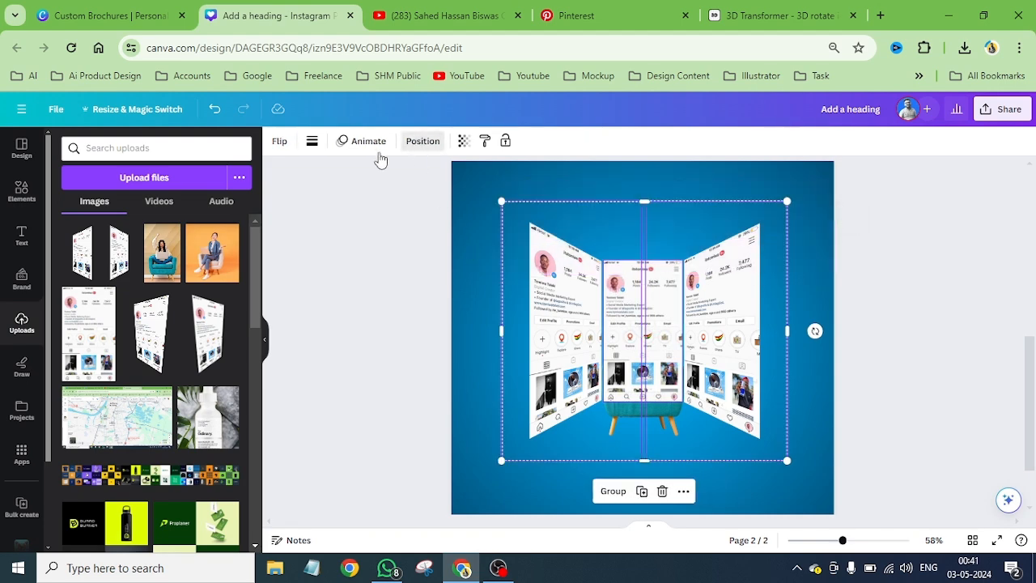
{"action": "left_click", "coordinate": [175, 198]}
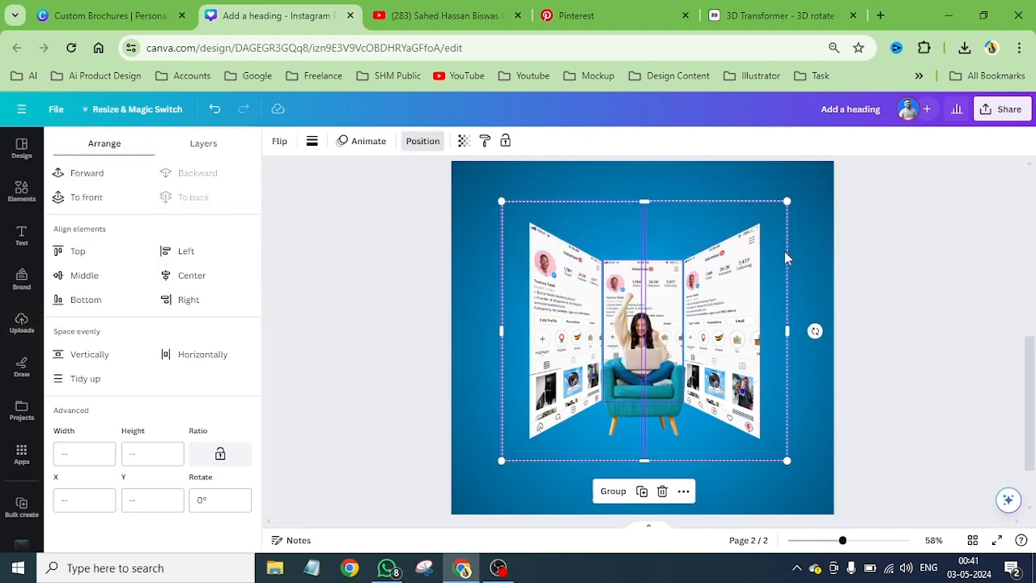
{"action": "left_click", "coordinate": [807, 260]}
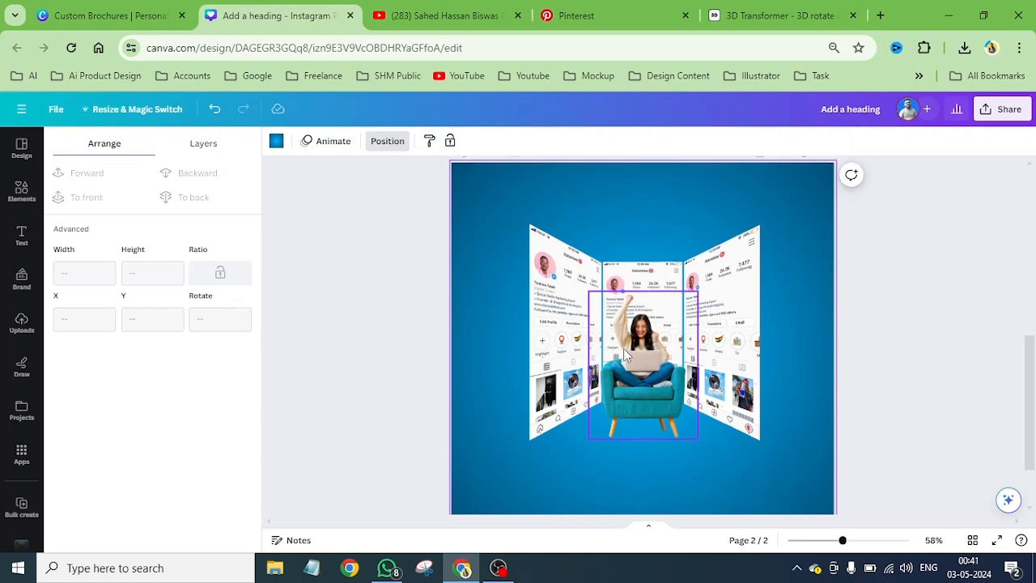
Compare with the page 1 reference and apply the Peppermint duotone effect to the left tilted screenshot.
{"action": "scroll", "coordinate": [624, 348], "scroll_direction": "up", "scroll_amount": 5}
{"action": "scroll", "coordinate": [690, 296], "scroll_direction": "down", "scroll_amount": 5}
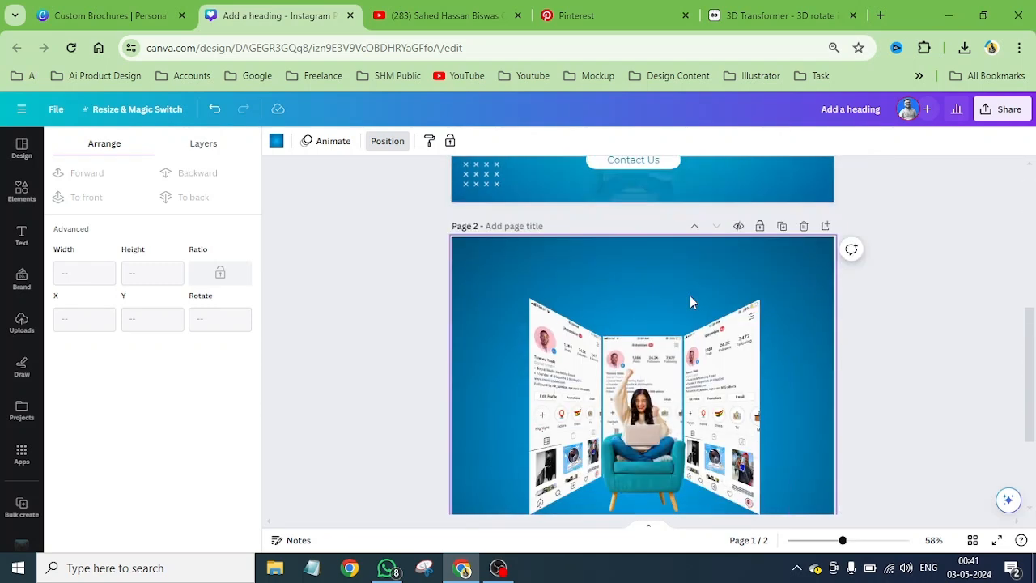
{"action": "left_click", "coordinate": [559, 277]}
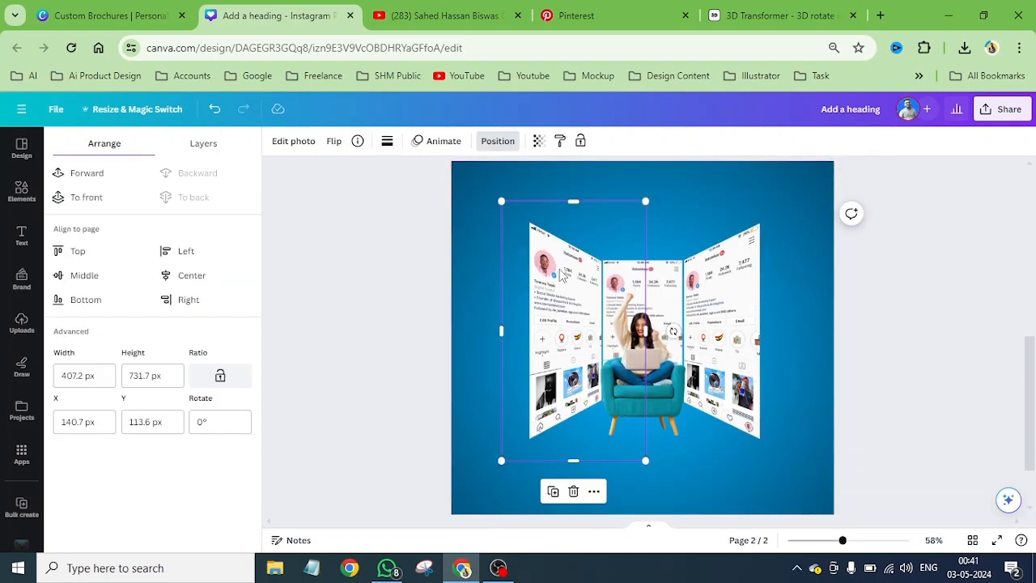
{"action": "left_click", "coordinate": [290, 144]}
{"action": "scroll", "coordinate": [203, 398], "scroll_direction": "down", "scroll_amount": 3}
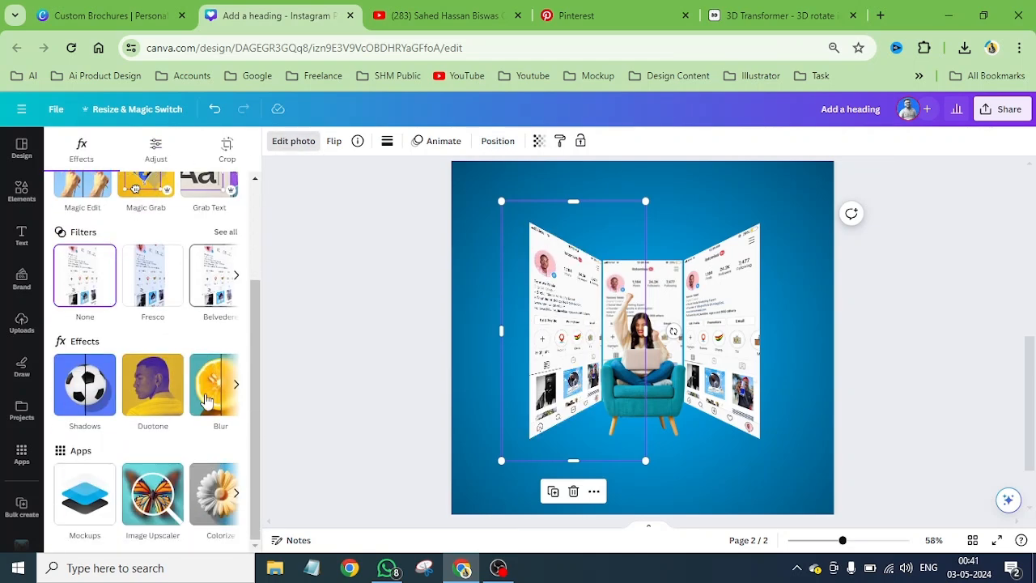
{"action": "left_click", "coordinate": [146, 401]}
{"action": "scroll", "coordinate": [171, 365], "scroll_direction": "down", "scroll_amount": 3}
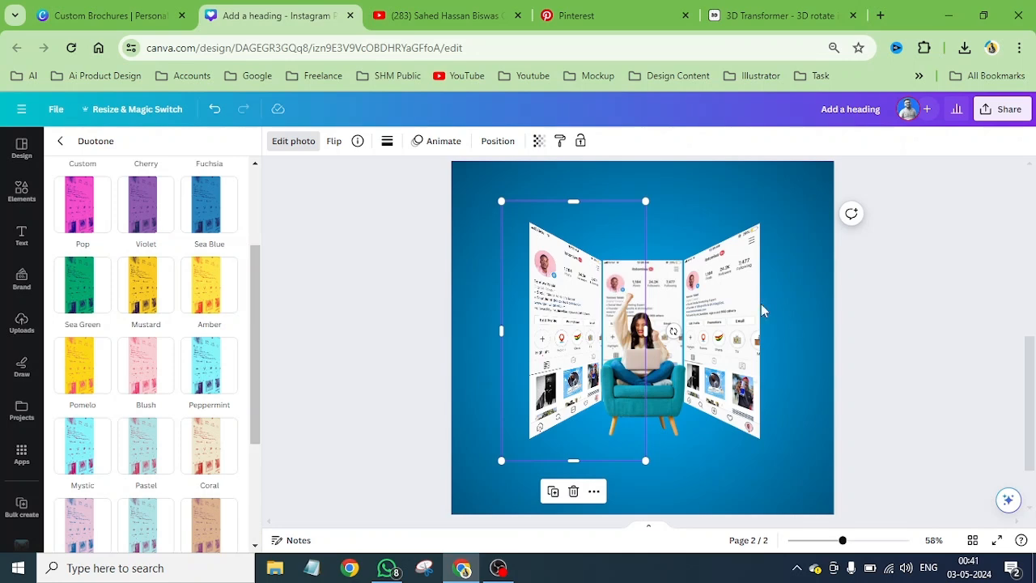
{"action": "left_click", "coordinate": [217, 363]}
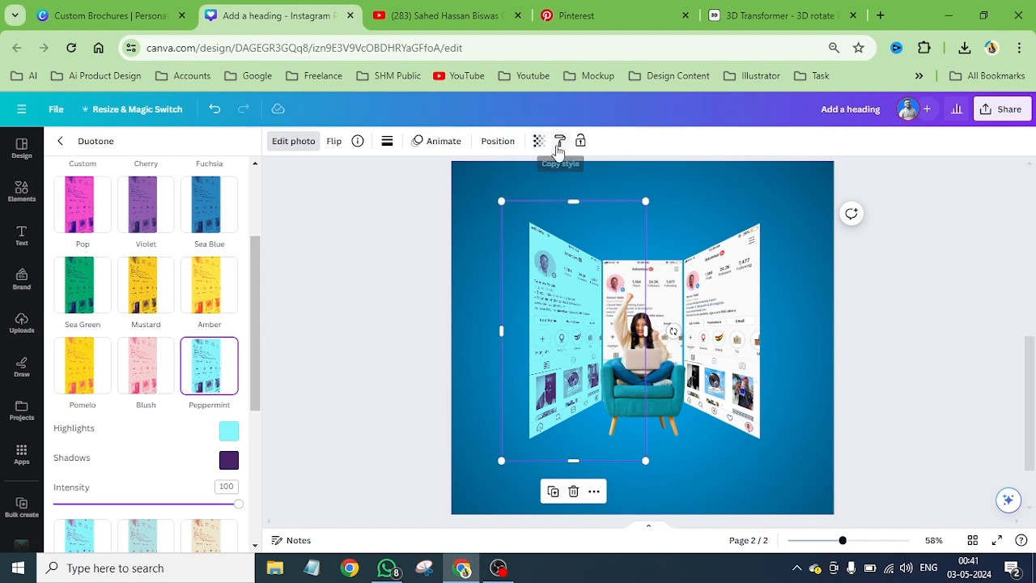
Copy the left screenshot's style to the right tilted one and apply the Peppermint duotone to the centre screenshot.
{"action": "left_click", "coordinate": [559, 146]}
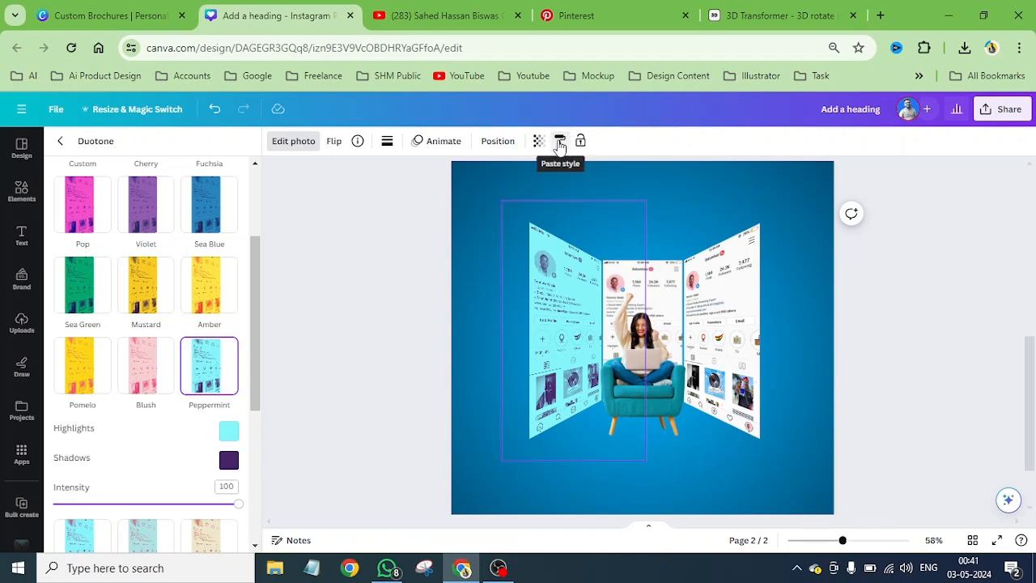
{"action": "left_click", "coordinate": [738, 292]}
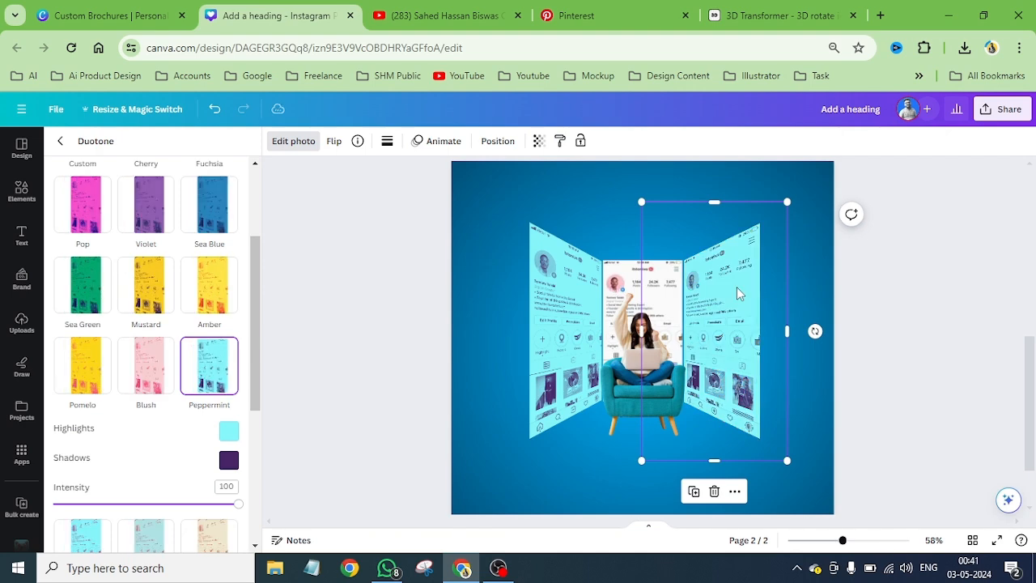
{"action": "left_click", "coordinate": [636, 281]}
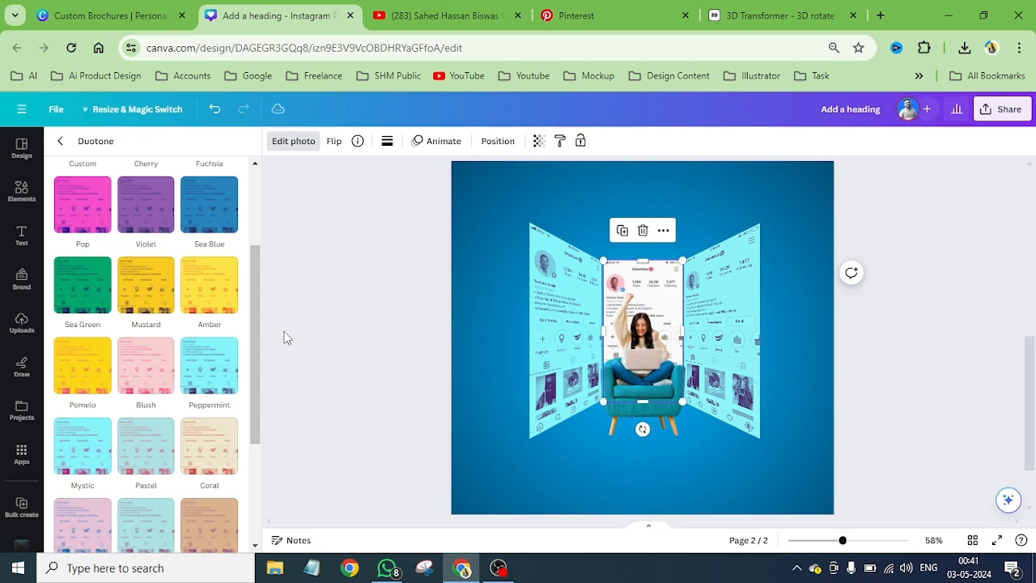
{"action": "left_click", "coordinate": [222, 372]}
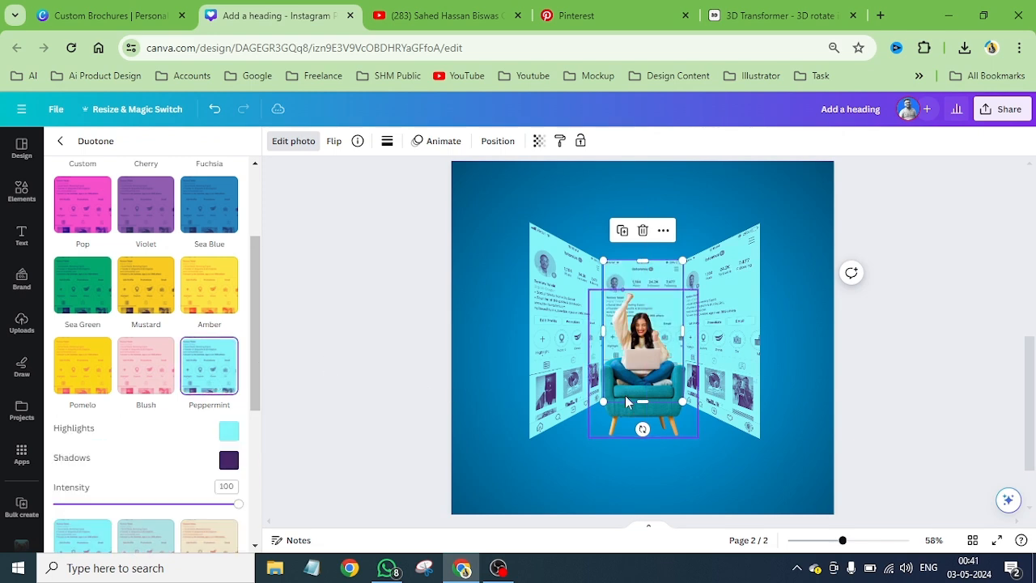
Check the layered panels on page 1, then duplicate the left tilted screenshot and offset the copy slightly outward to X 108 px.
{"action": "scroll", "coordinate": [626, 395], "scroll_direction": "up", "scroll_amount": 5}
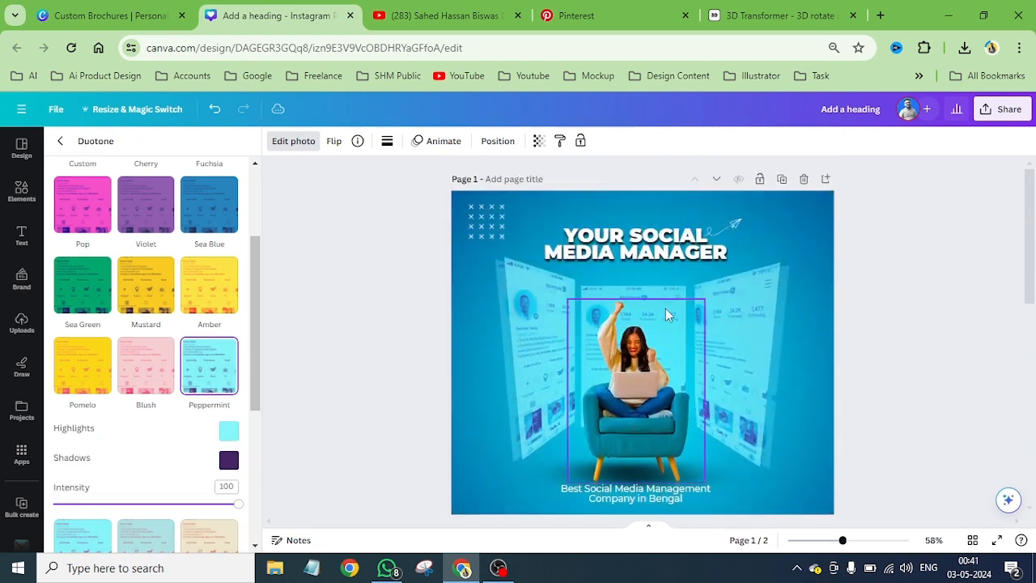
{"action": "scroll", "coordinate": [666, 309], "scroll_direction": "down", "scroll_amount": 5}
{"action": "scroll", "coordinate": [602, 322], "scroll_direction": "up", "scroll_amount": 1}
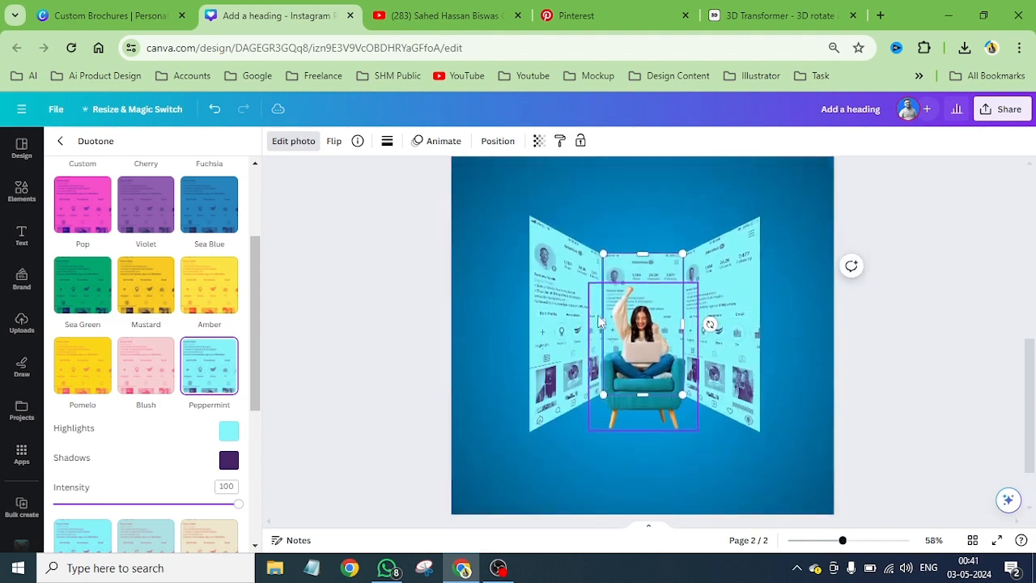
{"action": "left_click", "coordinate": [524, 265]}
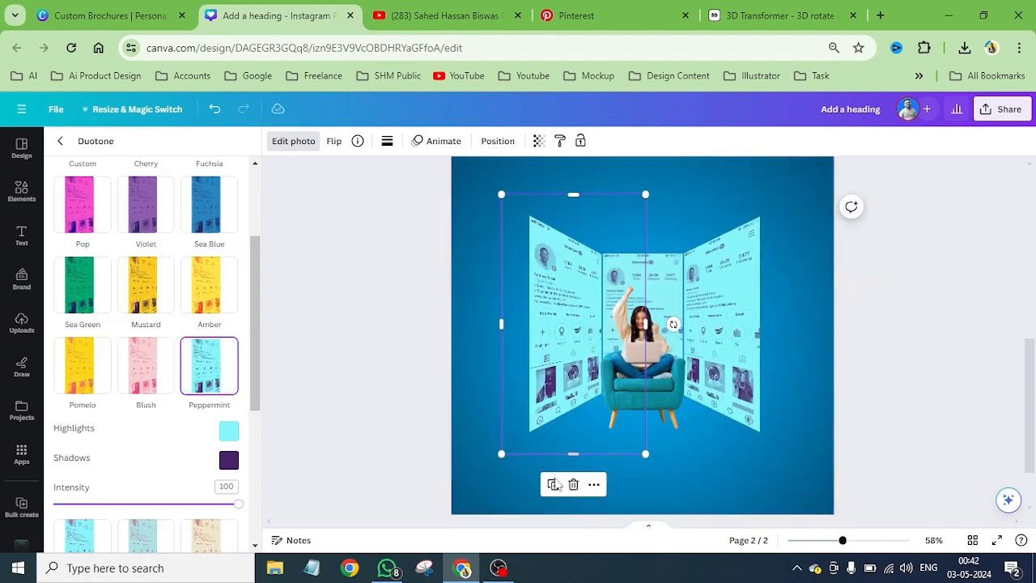
{"action": "left_click", "coordinate": [553, 484]}
{"action": "left_click_drag", "start_coordinate": [543, 325], "coordinate": [581, 325]}
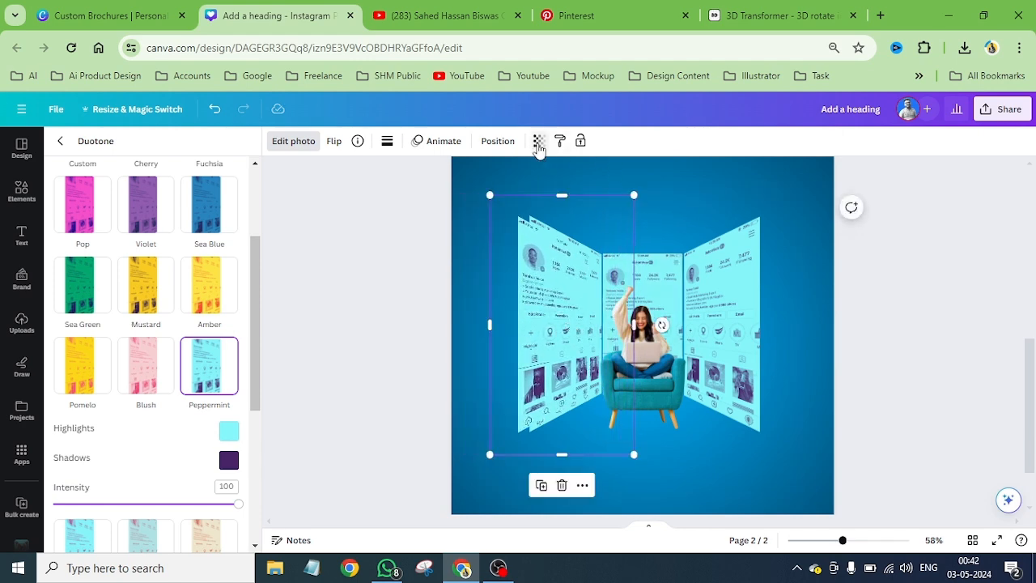
Set the left copy's transparency to 37 and send it behind the original tilted screenshot.
{"action": "left_click", "coordinate": [539, 142]}
{"action": "left_click_drag", "start_coordinate": [539, 191], "coordinate": [469, 205]}
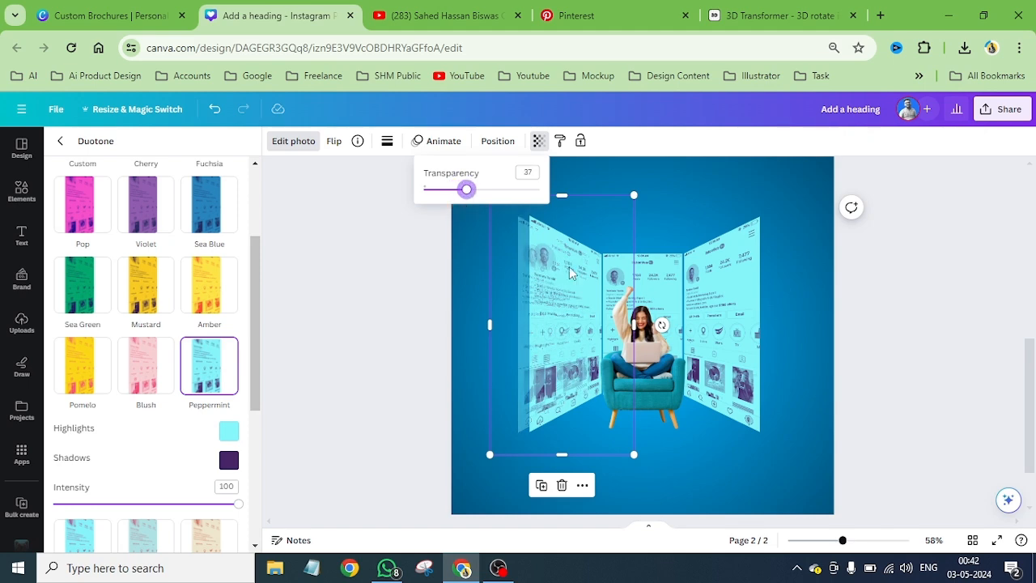
{"action": "left_click", "coordinate": [496, 140]}
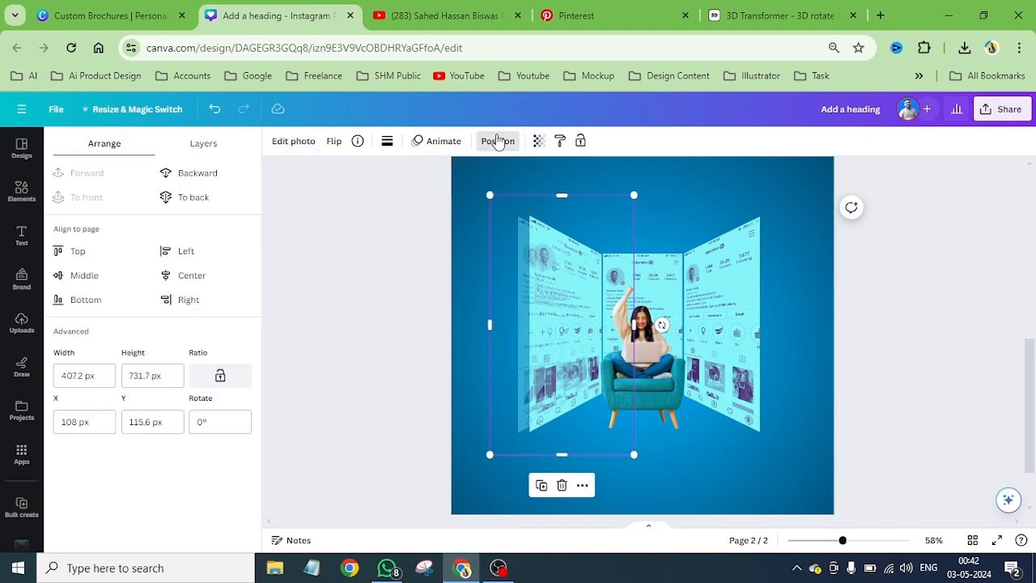
Duplicate the right tilted screenshot, send the copy to the back and offset it slightly outward to X 560.8 px.
{"action": "left_click", "coordinate": [738, 262]}
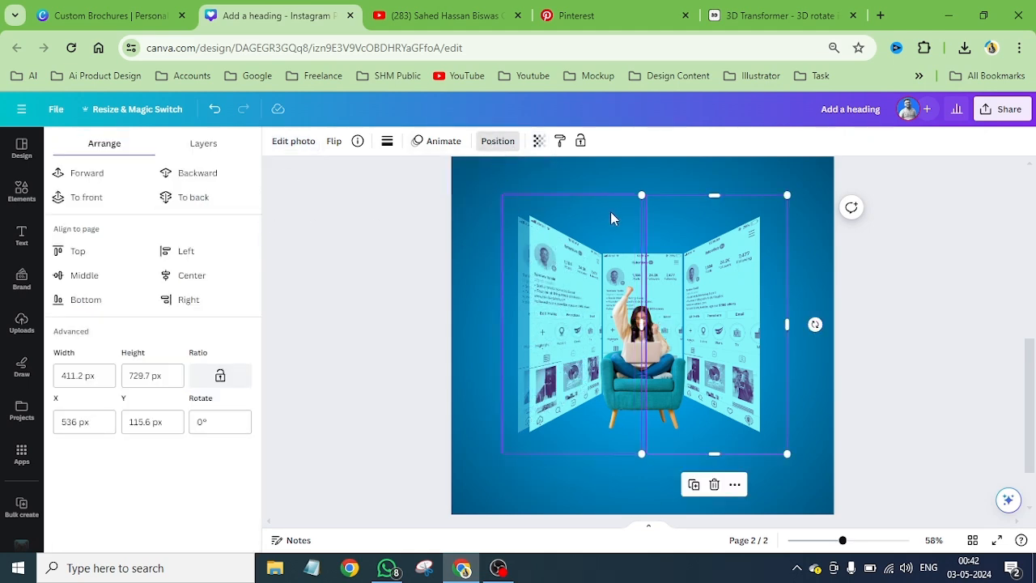
{"action": "left_click", "coordinate": [694, 484]}
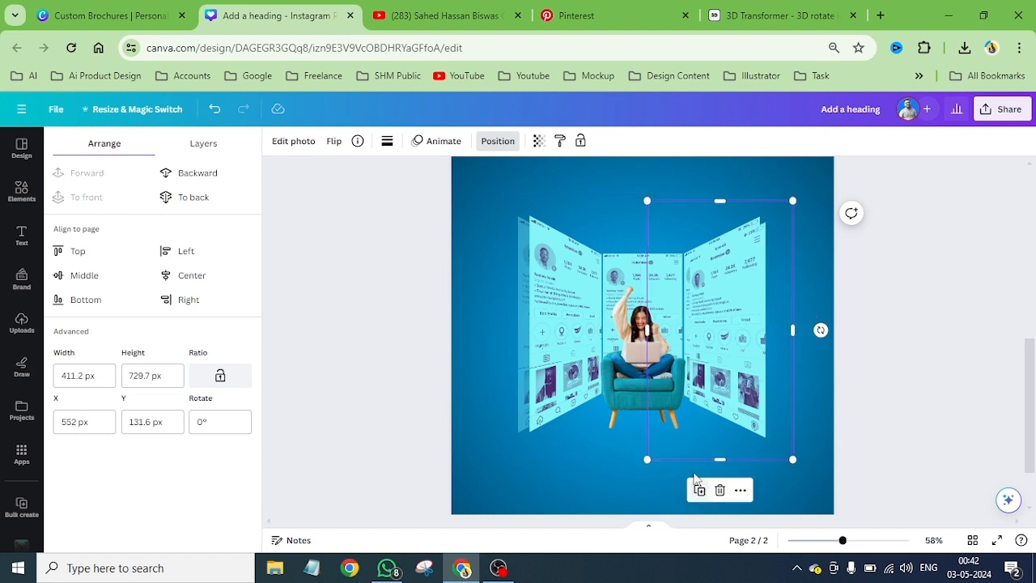
{"action": "left_click", "coordinate": [187, 198]}
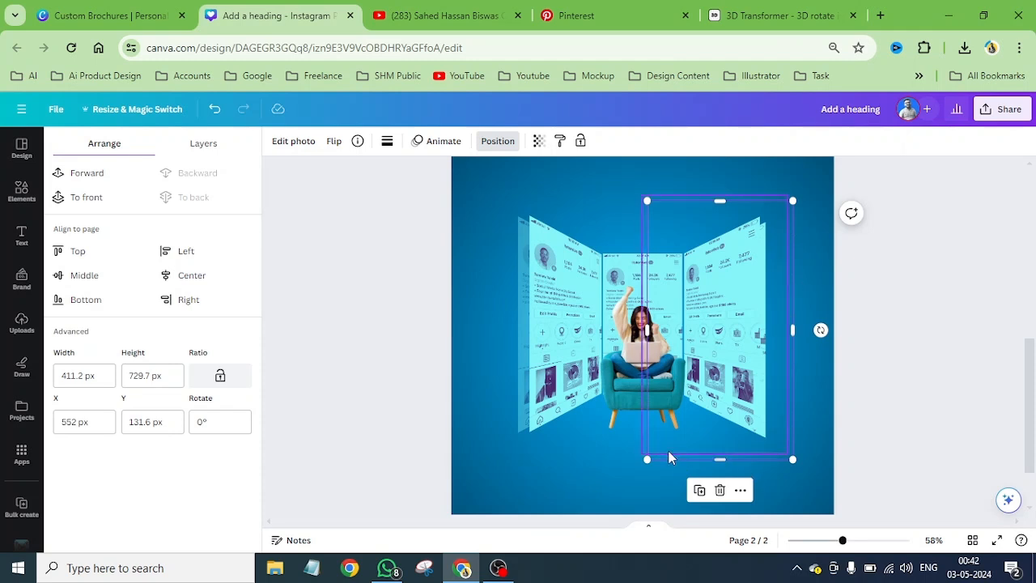
{"action": "mouse_move", "coordinate": [665, 447]}
{"action": "left_mouse_down"}
{"action": "mouse_move", "coordinate": [689, 448]}
{"action": "mouse_move", "coordinate": [668, 447]}
{"action": "left_mouse_up"}
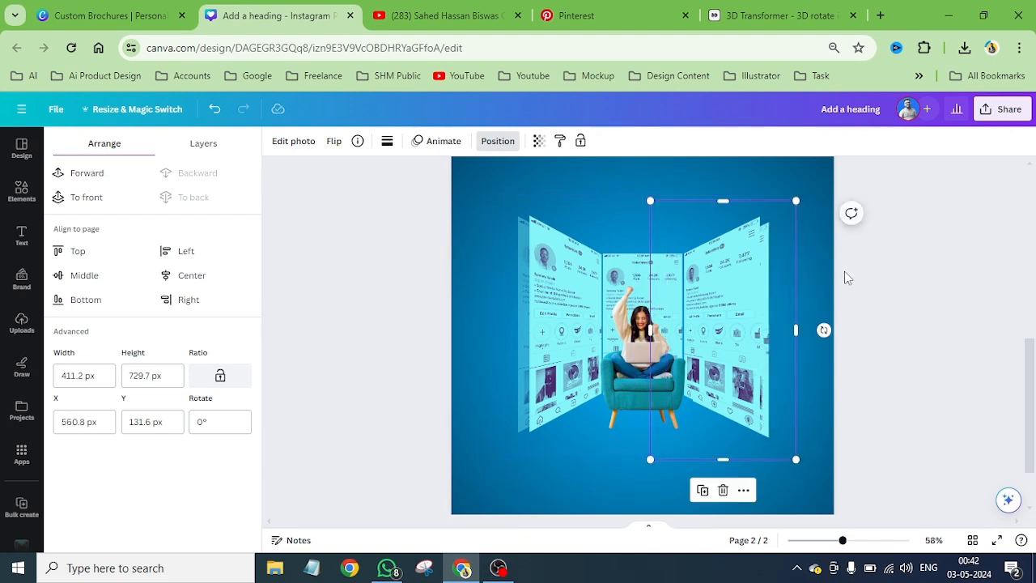
Set the right copy's transparency to 37 and move it to X 571.1 px, Y 116.5 px.
{"action": "left_click", "coordinate": [539, 141]}
{"action": "left_click_drag", "start_coordinate": [539, 190], "coordinate": [468, 226]}
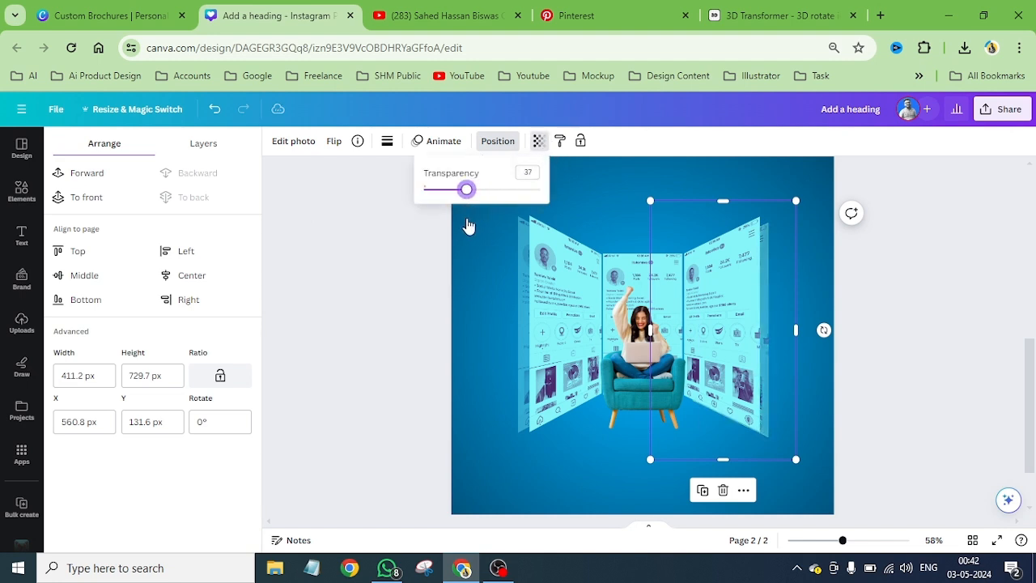
{"action": "left_click_drag", "start_coordinate": [792, 220], "coordinate": [792, 214]}
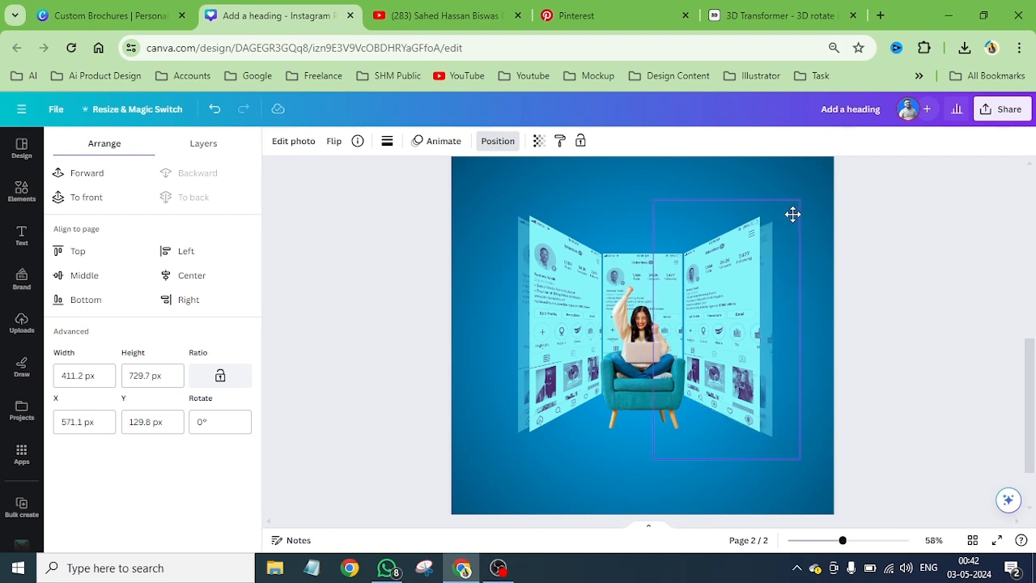
{"action": "left_click_drag", "start_coordinate": [793, 214], "coordinate": [793, 218]}
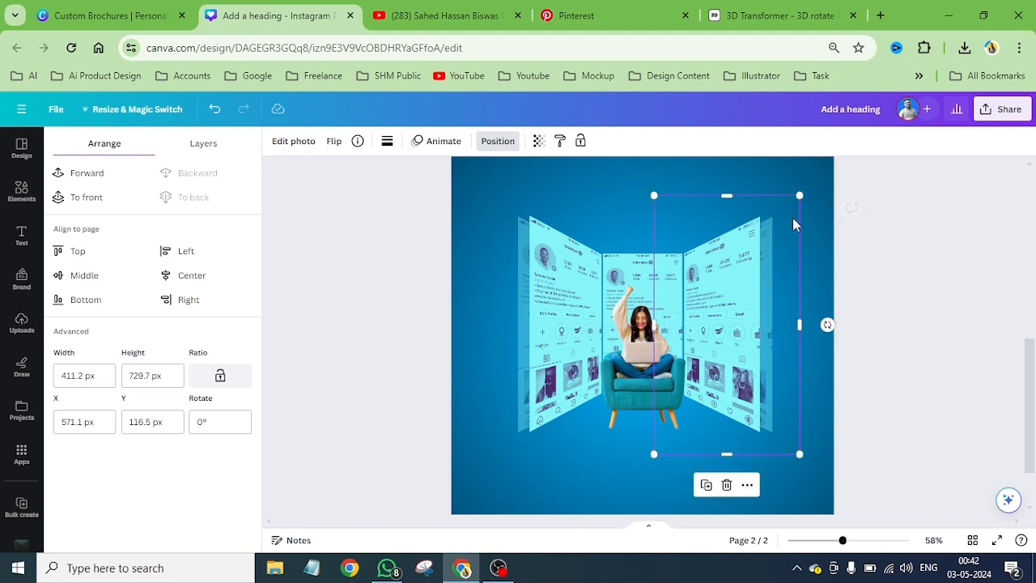
{"action": "left_click", "coordinate": [825, 218]}
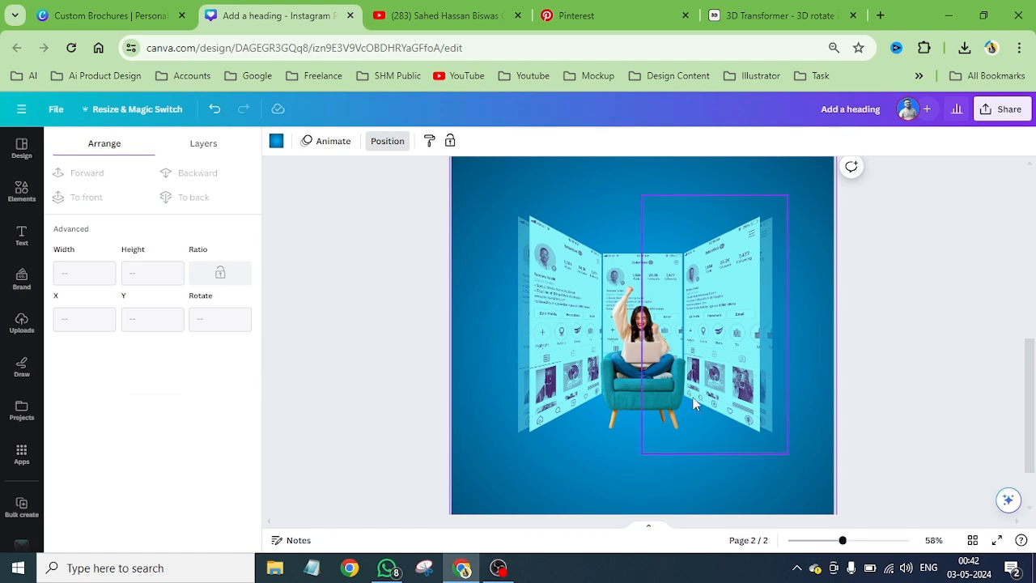
Preview page 2 in full screen and compare its layered panels and missing details with the page 1 reference.
{"action": "left_click", "coordinate": [997, 541]}
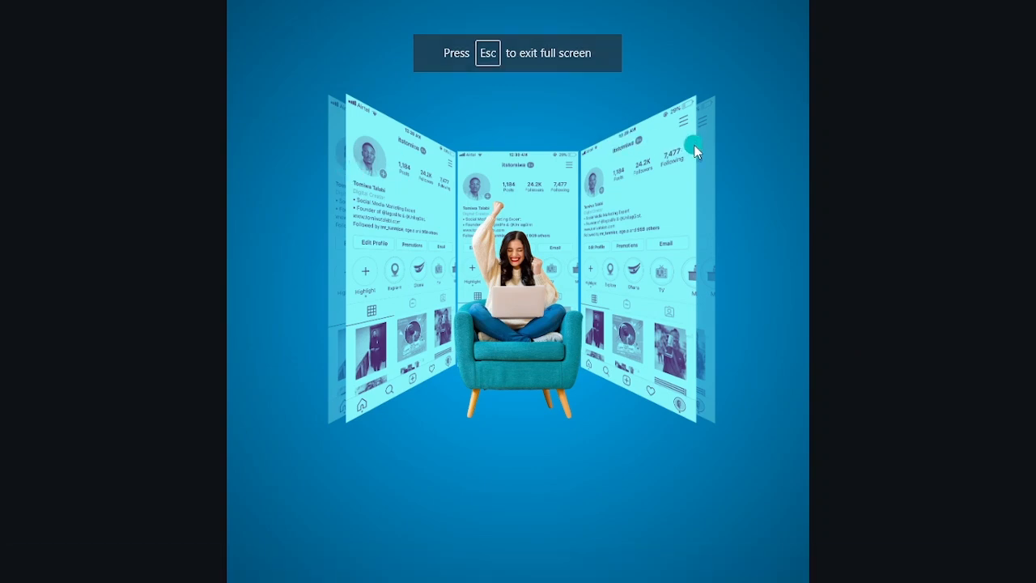
{"action": "key", "text": "Escape"}
{"action": "scroll", "coordinate": [634, 267], "scroll_direction": "up", "scroll_amount": 3}
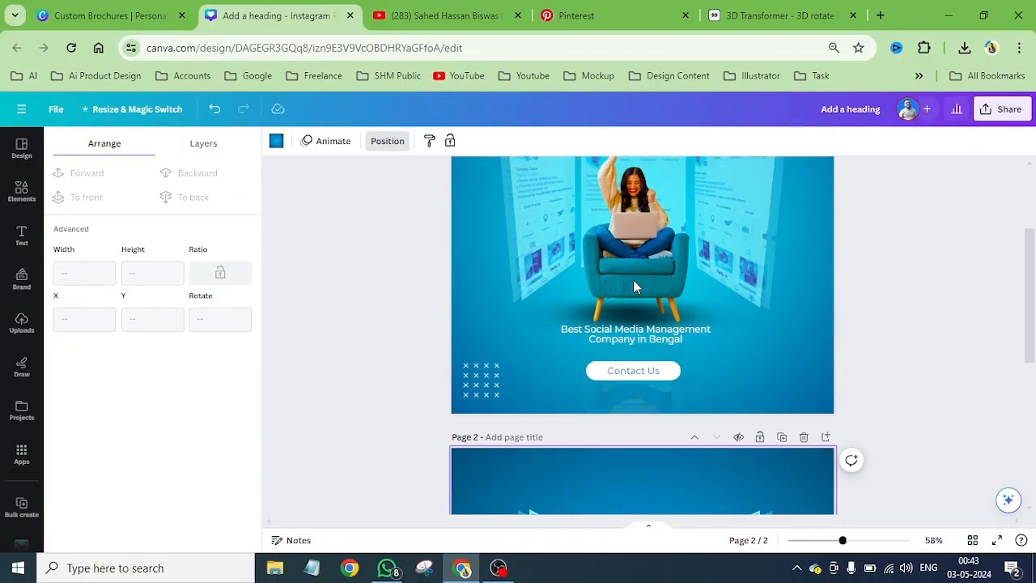
{"action": "scroll", "coordinate": [724, 324], "scroll_direction": "up", "scroll_amount": 2}
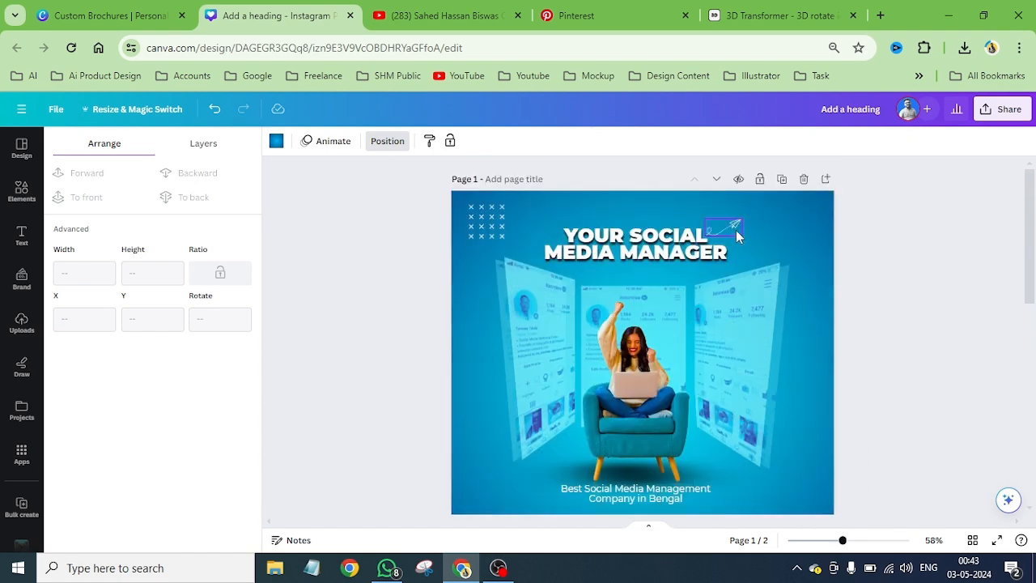
{"action": "scroll", "coordinate": [621, 303], "scroll_direction": "down", "scroll_amount": 3}
{"action": "scroll", "coordinate": [621, 304], "scroll_direction": "down", "scroll_amount": 3}
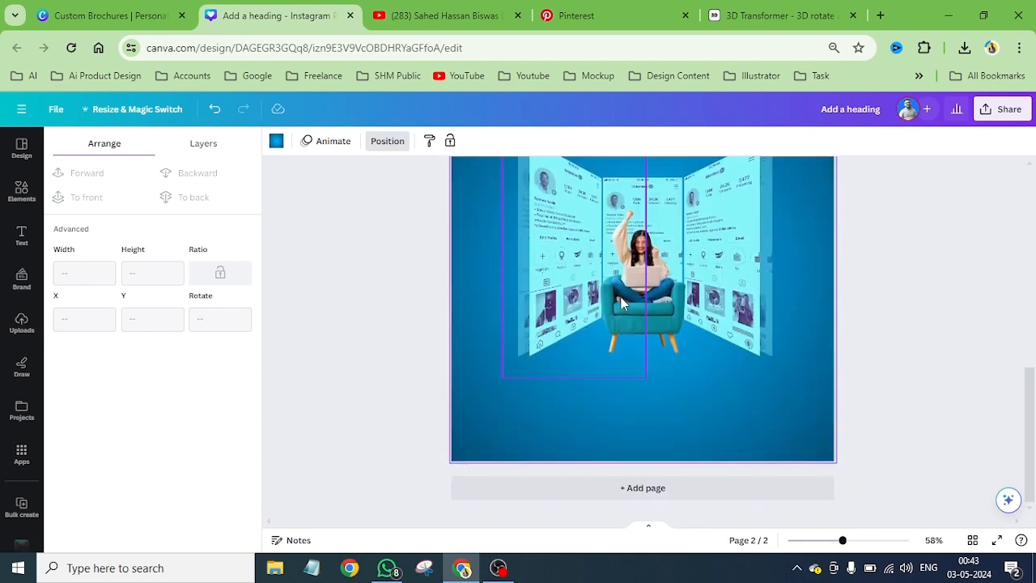
{"action": "scroll", "coordinate": [621, 303], "scroll_direction": "up", "scroll_amount": 1}
{"action": "scroll", "coordinate": [622, 302], "scroll_direction": "down", "scroll_amount": 1}
Replace the previous search term in the elements library with "shadow" and search the graphics.
{"action": "left_click", "coordinate": [19, 194]}
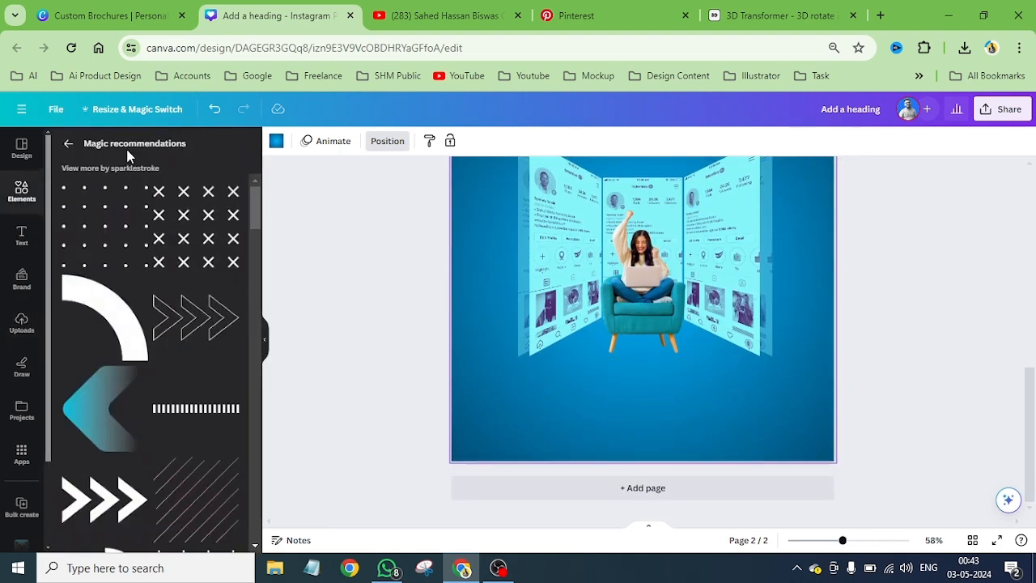
{"action": "left_click", "coordinate": [68, 144]}
{"action": "left_click", "coordinate": [66, 146]}
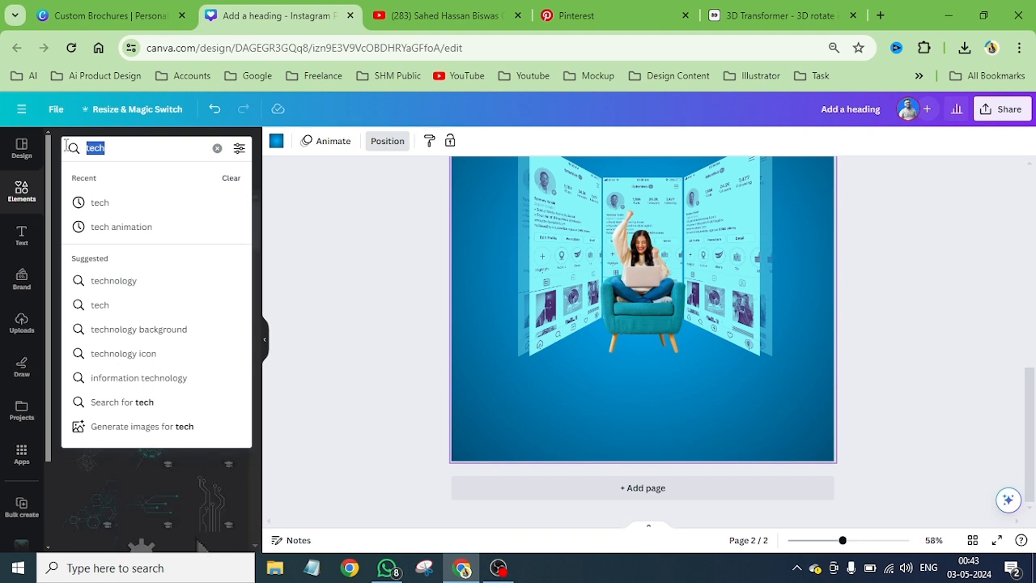
{"action": "key", "text": "BackSpace"}
{"action": "type", "text": "shadow"}
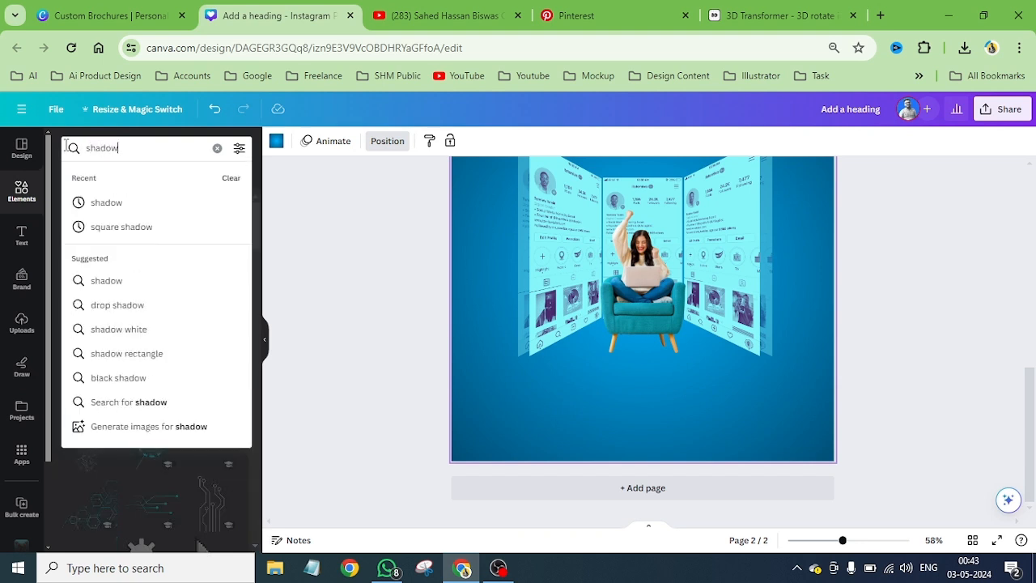
{"action": "key", "text": "Return"}
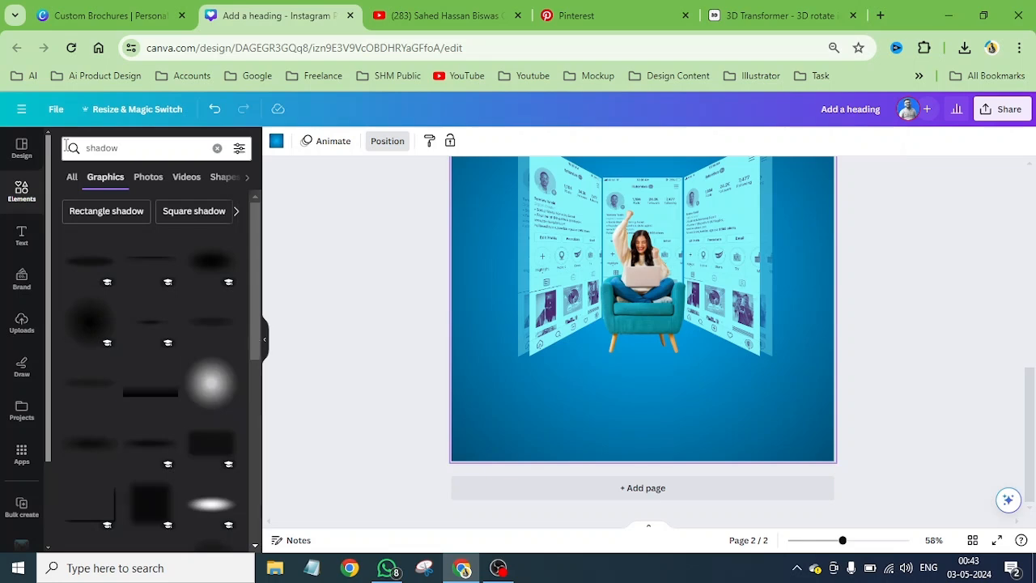
Try a thick soft oval shadow beneath the armchair, scaled to about half size, and delete it.
{"action": "left_click_drag", "start_coordinate": [203, 278], "coordinate": [556, 263]}
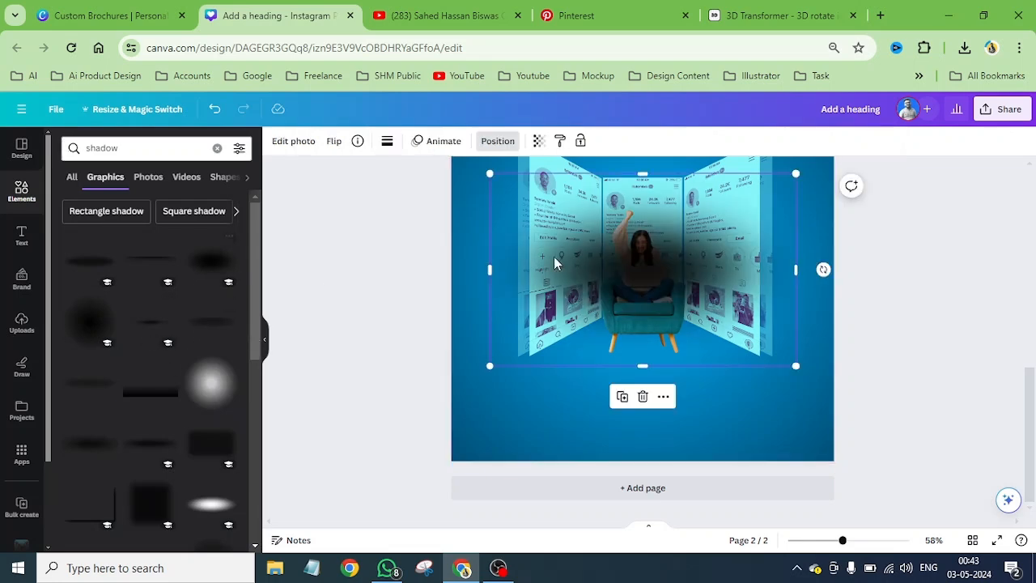
{"action": "left_click_drag", "start_coordinate": [677, 273], "coordinate": [669, 340]}
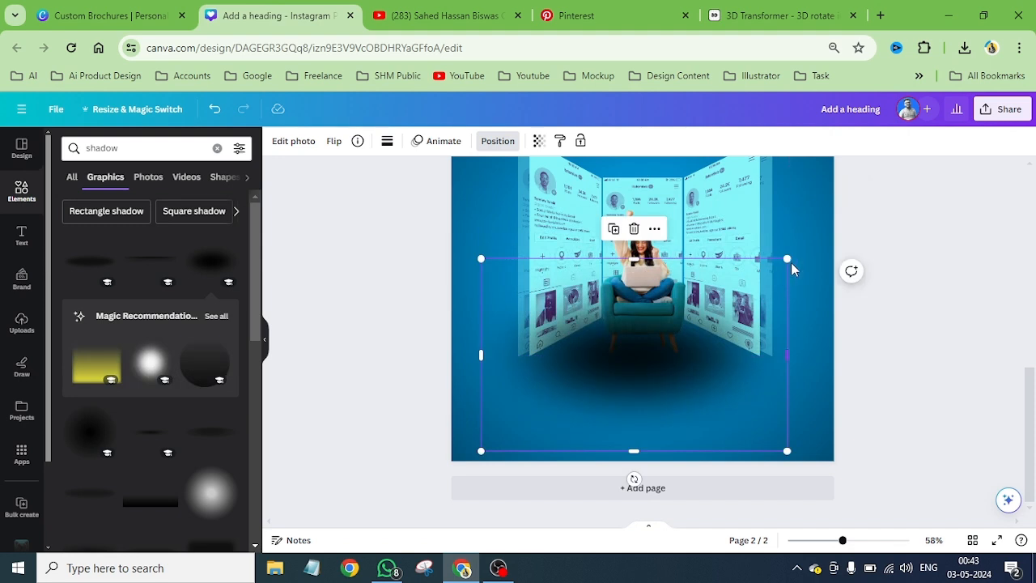
{"action": "left_click_drag", "start_coordinate": [783, 278], "coordinate": [663, 402]}
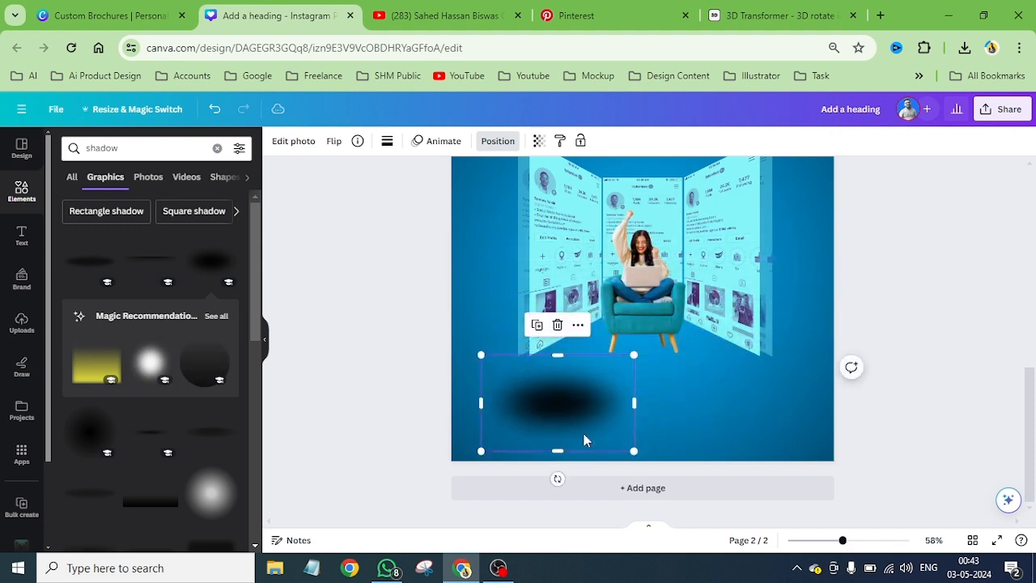
{"action": "left_click_drag", "start_coordinate": [585, 435], "coordinate": [664, 371]}
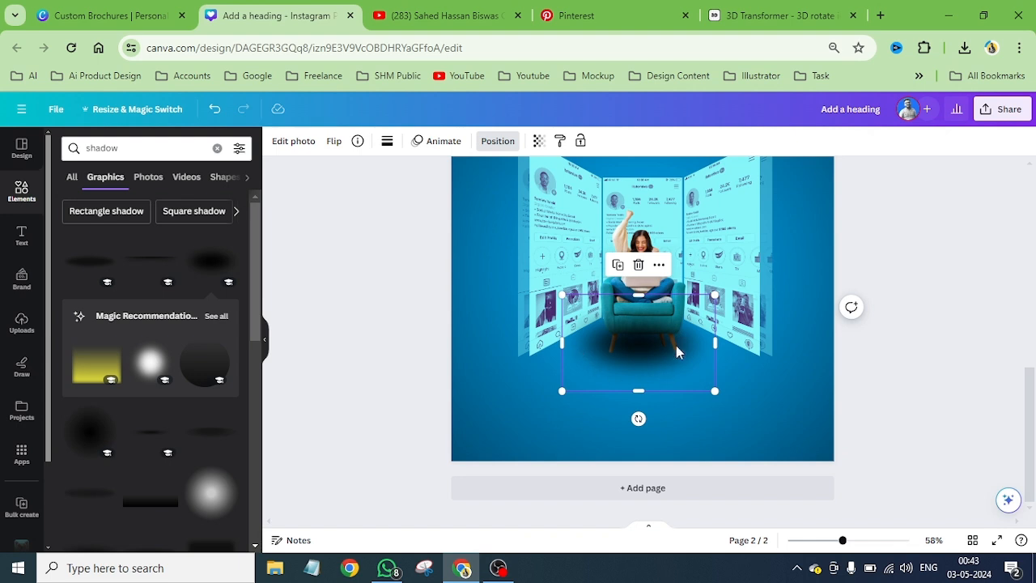
{"action": "left_click", "coordinate": [639, 266]}
Add a thin soft shadow graphic from the results, send it behind the armchair and place it under the legs at about Y 726 px.
{"action": "scroll", "coordinate": [143, 437], "scroll_direction": "down", "scroll_amount": 5}
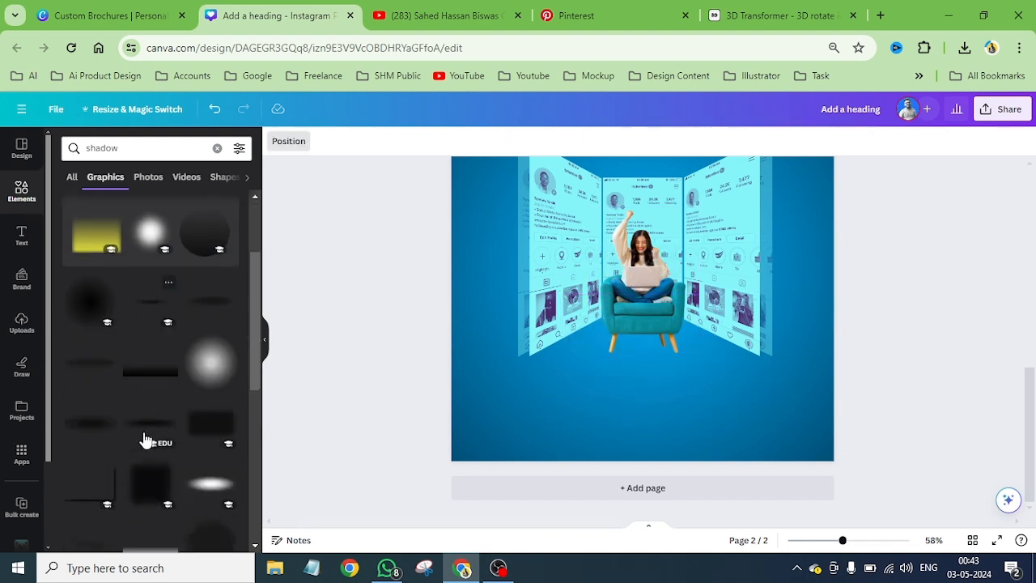
{"action": "scroll", "coordinate": [145, 439], "scroll_direction": "up", "scroll_amount": 3}
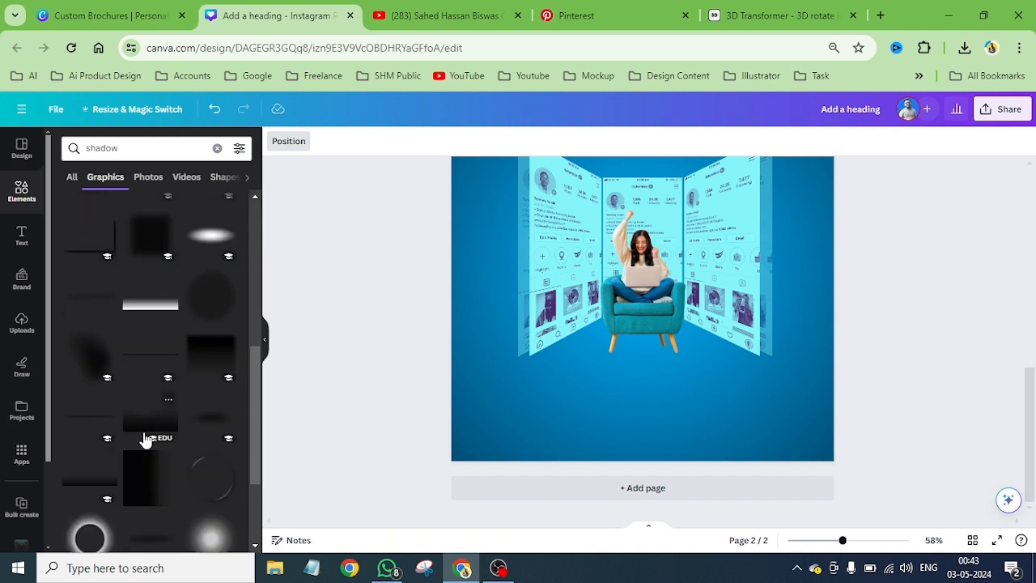
{"action": "scroll", "coordinate": [145, 440], "scroll_direction": "up", "scroll_amount": 2}
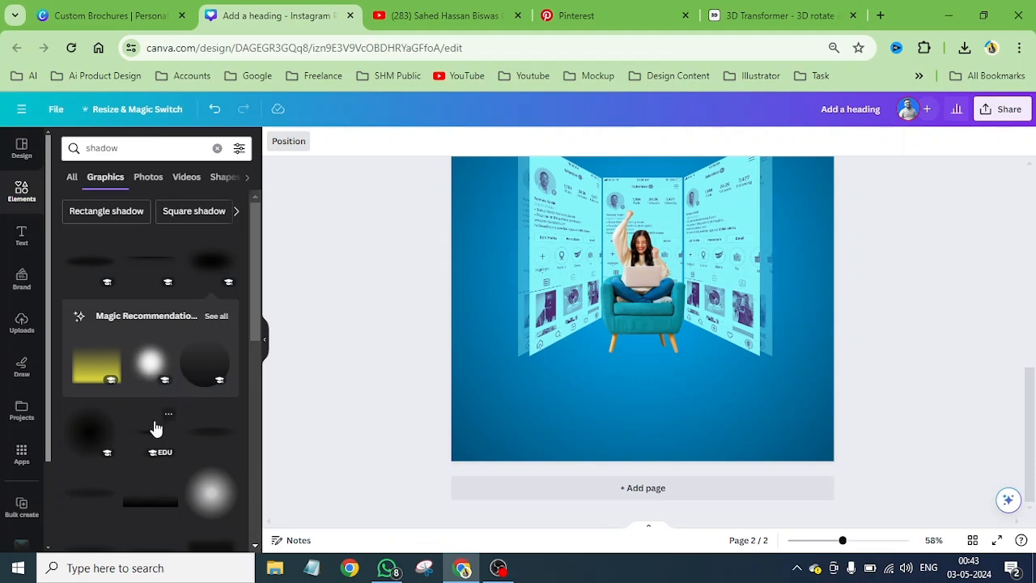
{"action": "left_click", "coordinate": [150, 444]}
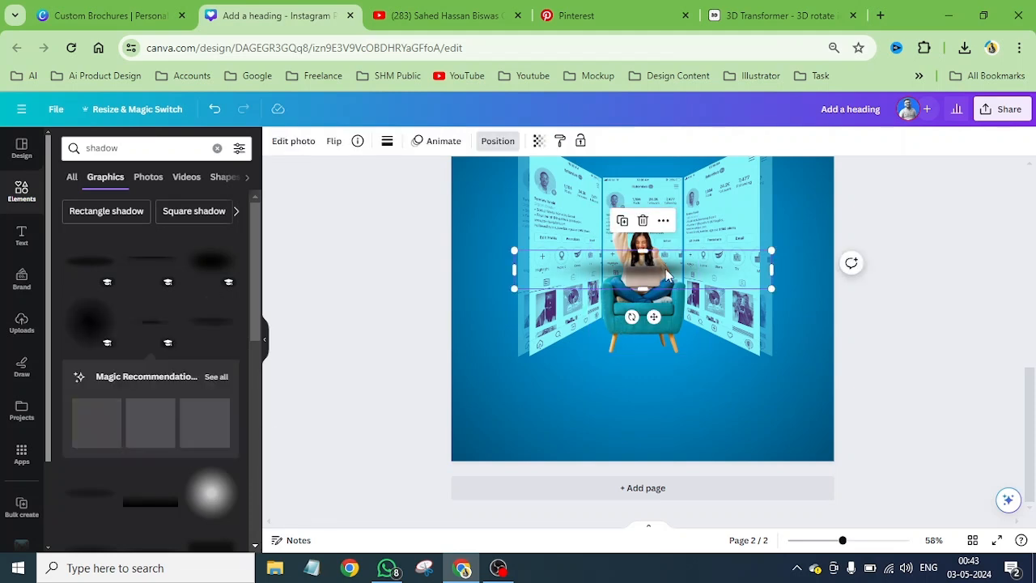
{"action": "left_click_drag", "start_coordinate": [660, 270], "coordinate": [661, 355]}
{"action": "scroll", "coordinate": [680, 358], "scroll_direction": "up", "scroll_amount": 5}
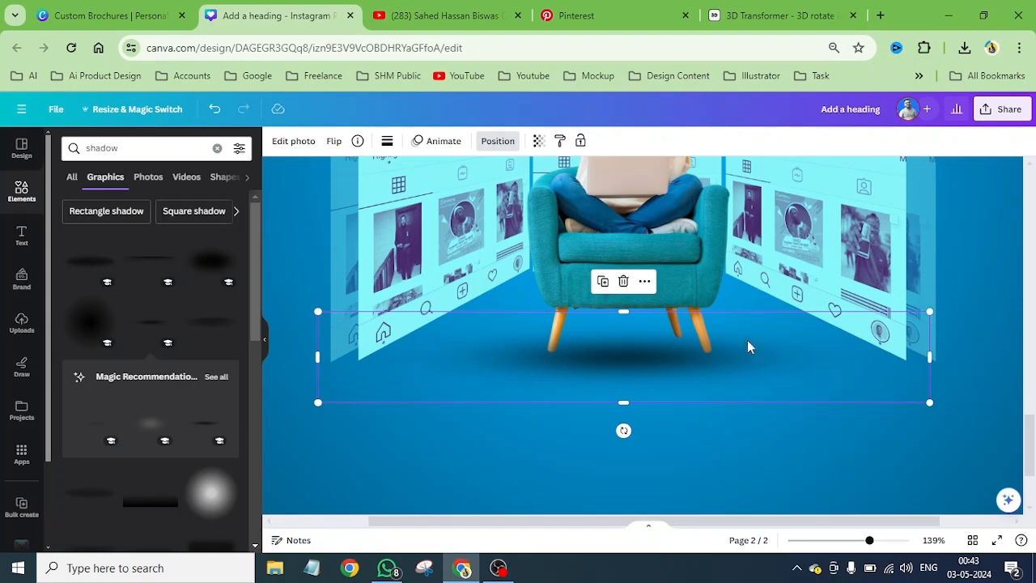
{"action": "left_click_drag", "start_coordinate": [747, 341], "coordinate": [744, 321]}
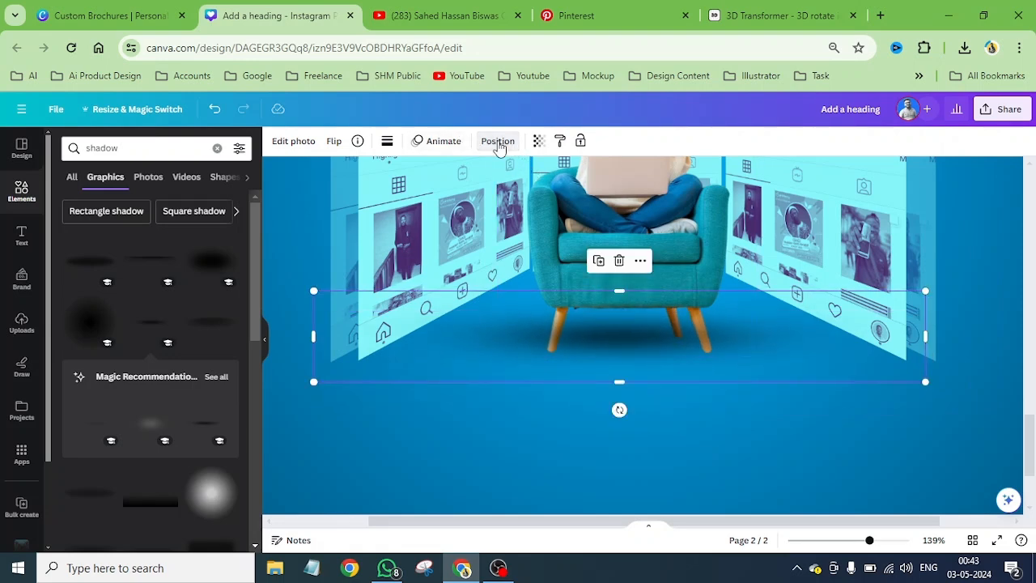
{"action": "left_click", "coordinate": [498, 143]}
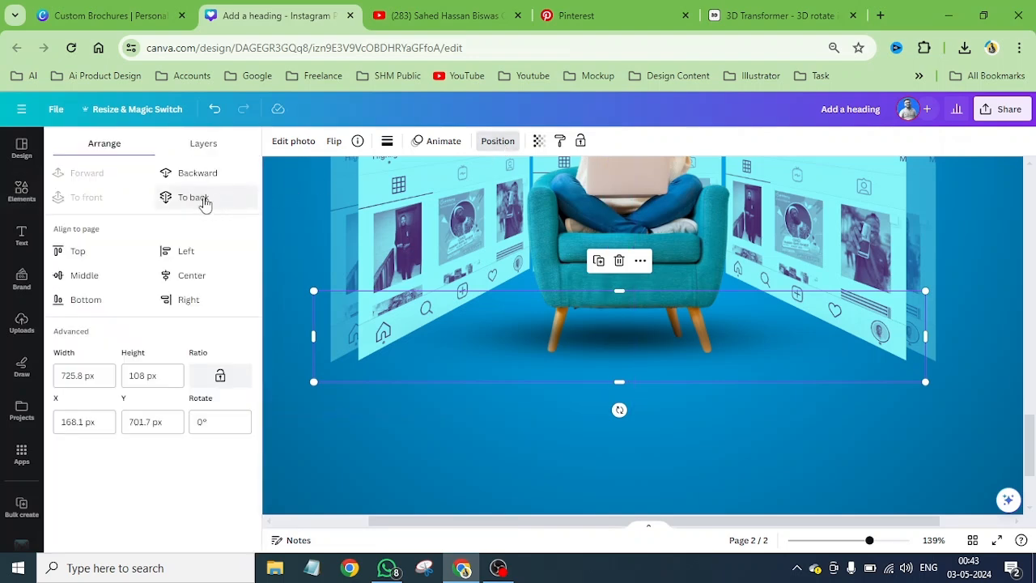
{"action": "left_click_drag", "start_coordinate": [785, 346], "coordinate": [785, 359]}
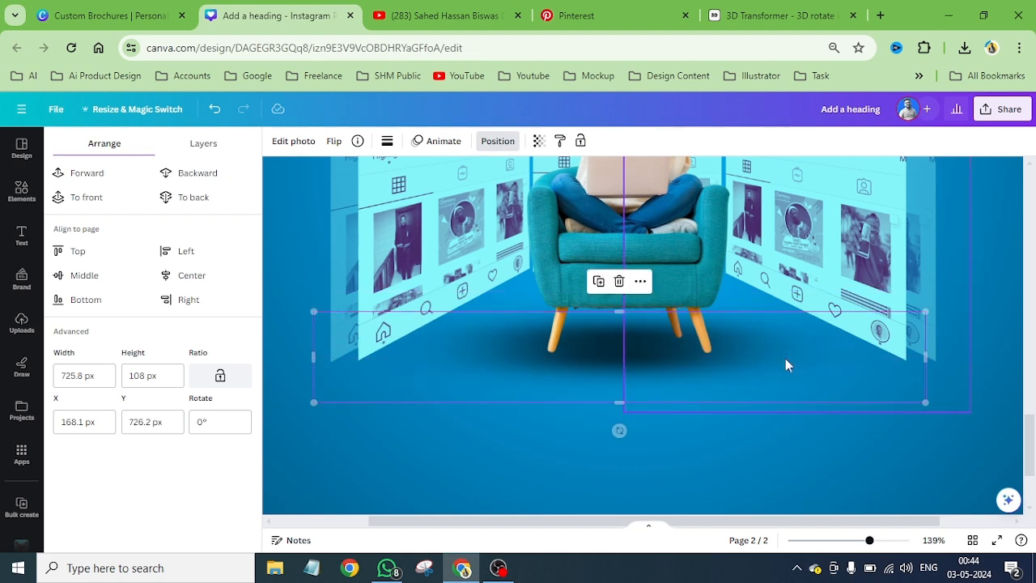
Duplicate the armchair shadow and overlap the copy on it at X 159.4 px, Y 712.5 px.
{"action": "left_click", "coordinate": [598, 282]}
{"action": "left_click_drag", "start_coordinate": [781, 376], "coordinate": [771, 337]}
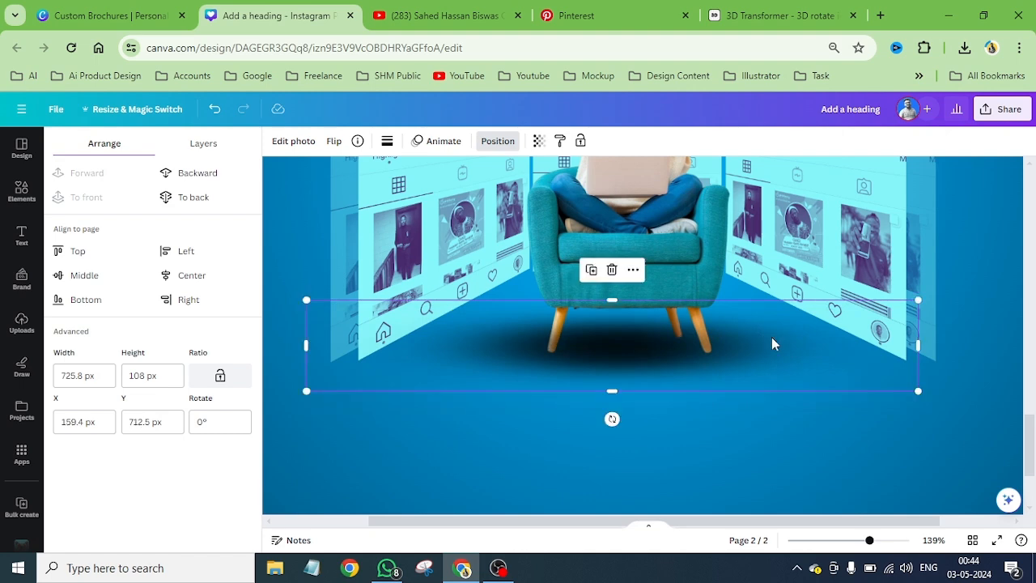
{"action": "key", "text": "ctrl+alt+0"}
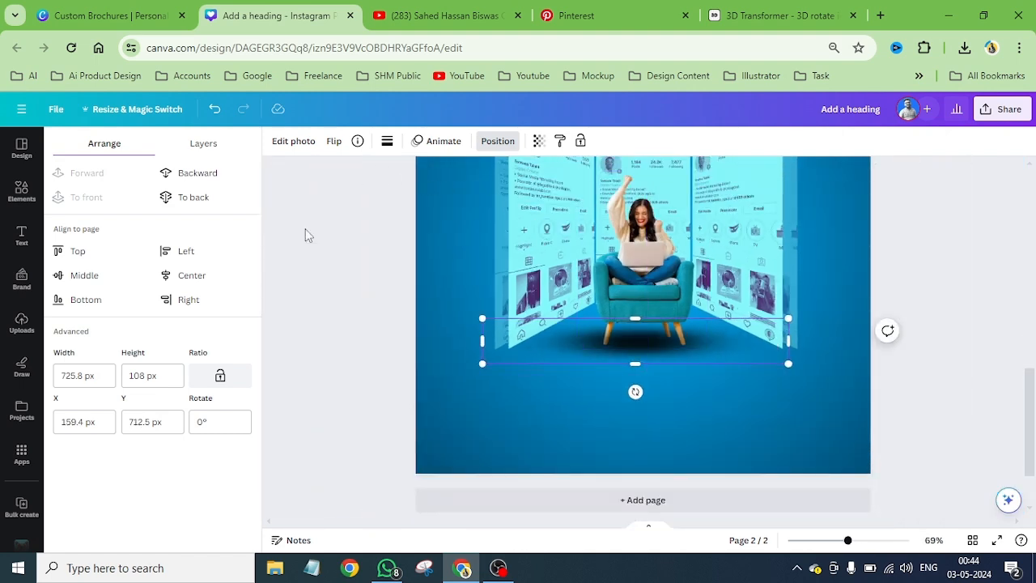
{"action": "left_click", "coordinate": [723, 254]}
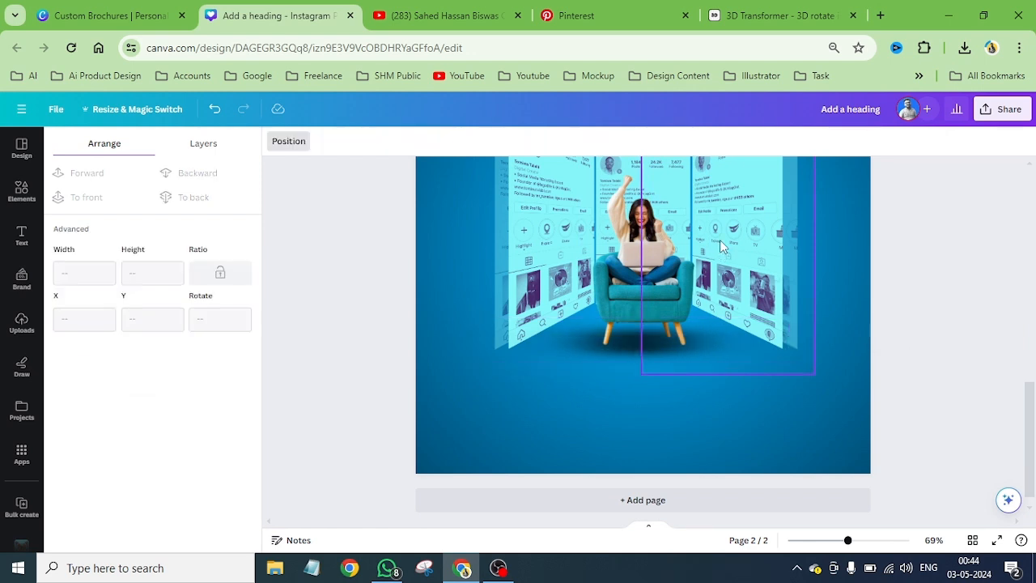
Duplicate the seated woman in the armchair on page 2 and check the faint armchair reflection near page 1's lower edge.
{"action": "left_click", "coordinate": [663, 244]}
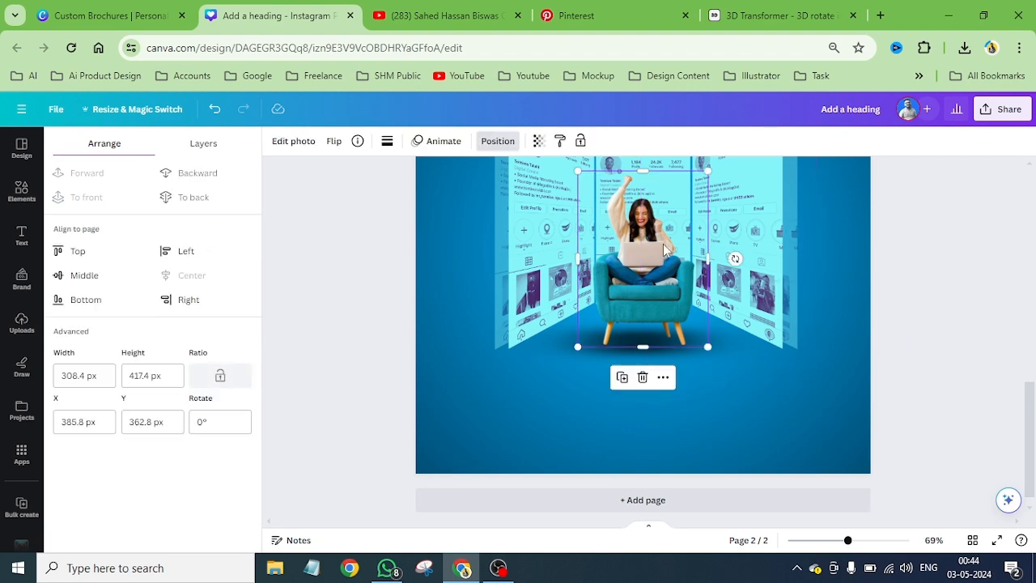
{"action": "left_click", "coordinate": [621, 376]}
{"action": "scroll", "coordinate": [648, 387], "scroll_direction": "up", "scroll_amount": 5}
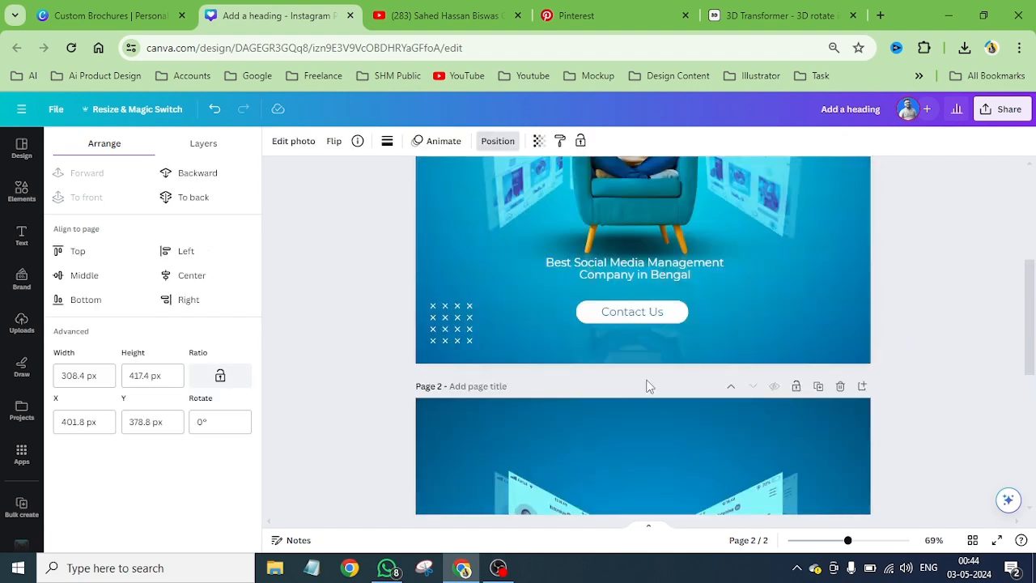
{"action": "left_click", "coordinate": [615, 347]}
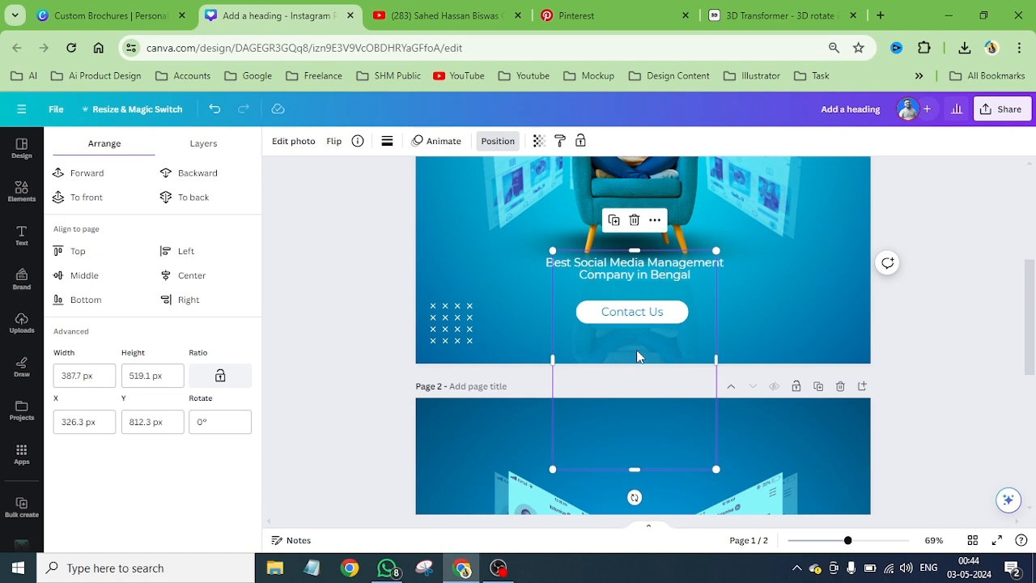
{"action": "scroll", "coordinate": [626, 344], "scroll_direction": "down", "scroll_amount": 6}
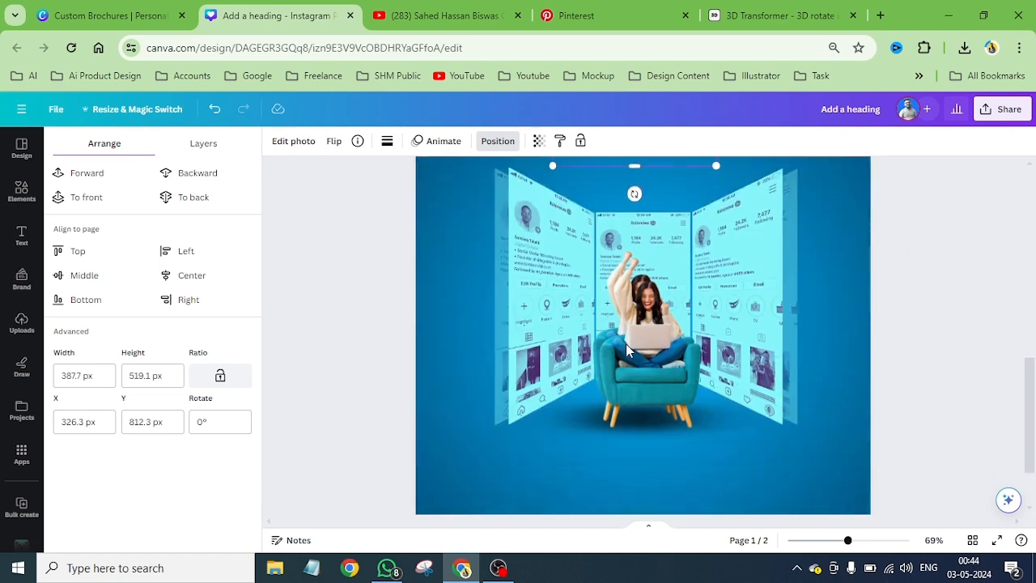
Flip the duplicated seated woman vertically on page 2 and place it beneath the armchair at X 385.8 px, Y 763.3 px.
{"action": "left_click_drag", "start_coordinate": [626, 344], "coordinate": [642, 320]}
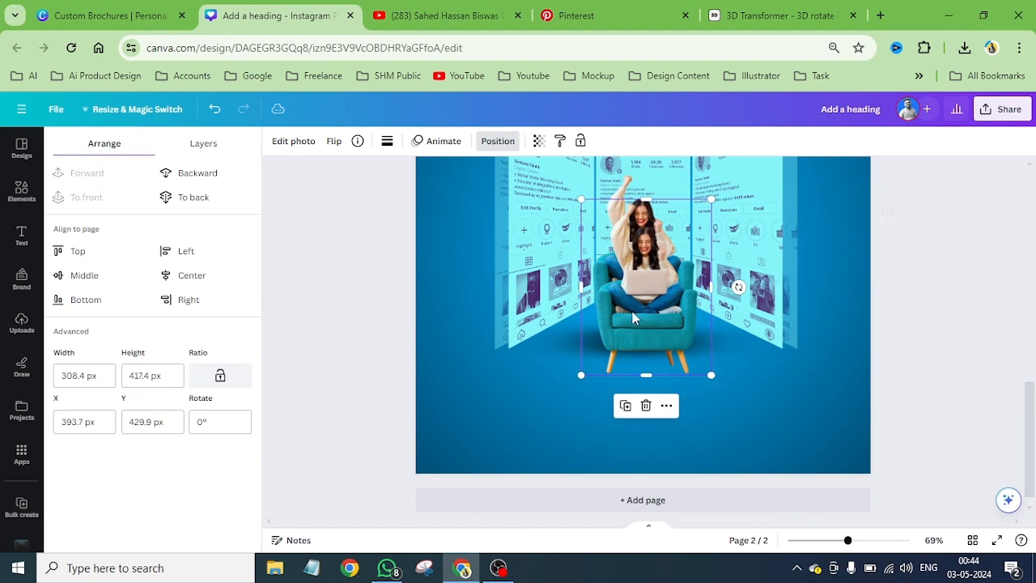
{"action": "left_click", "coordinate": [332, 144]}
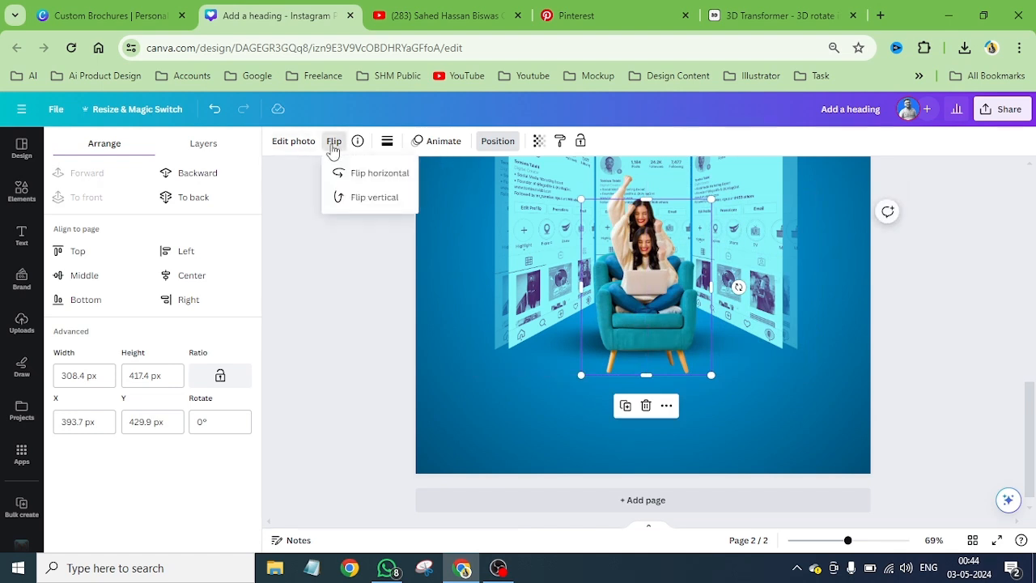
{"action": "left_click", "coordinate": [364, 197]}
{"action": "left_click_drag", "start_coordinate": [643, 267], "coordinate": [638, 395]}
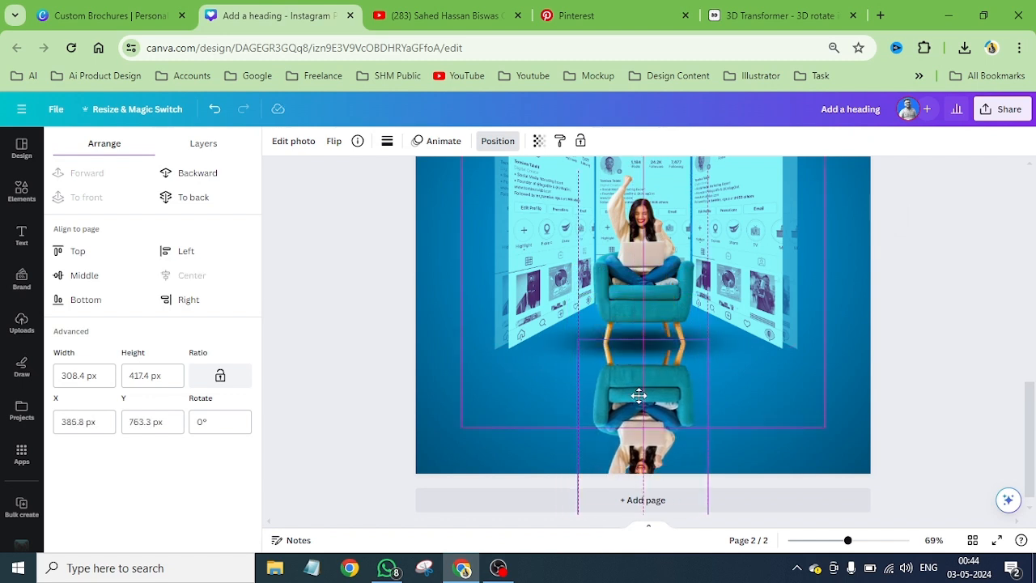
Set the flipped reflection's transparency to 10 and preview the page in full screen.
{"action": "left_click", "coordinate": [539, 141]}
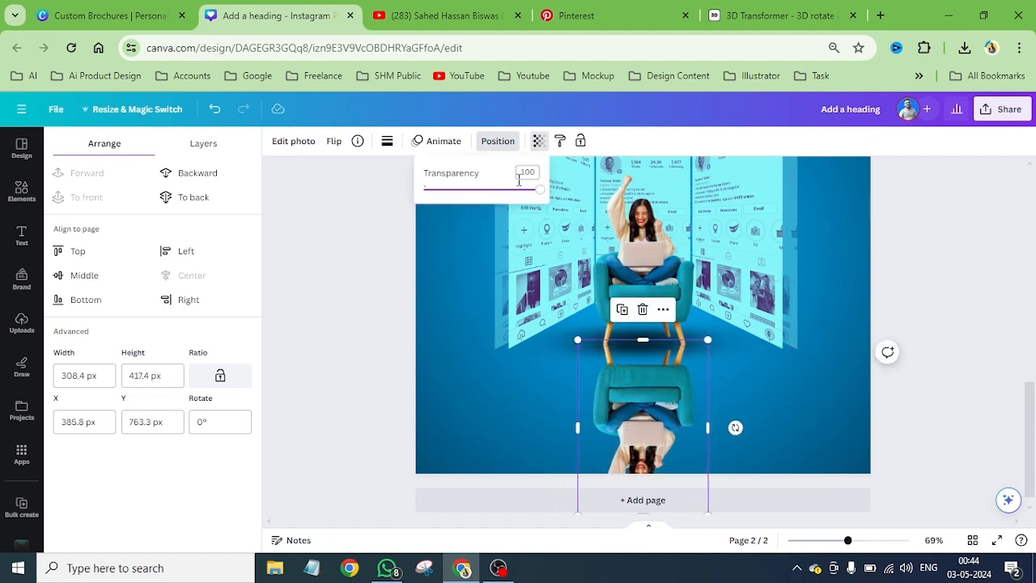
{"action": "left_click_drag", "start_coordinate": [514, 200], "coordinate": [491, 205]}
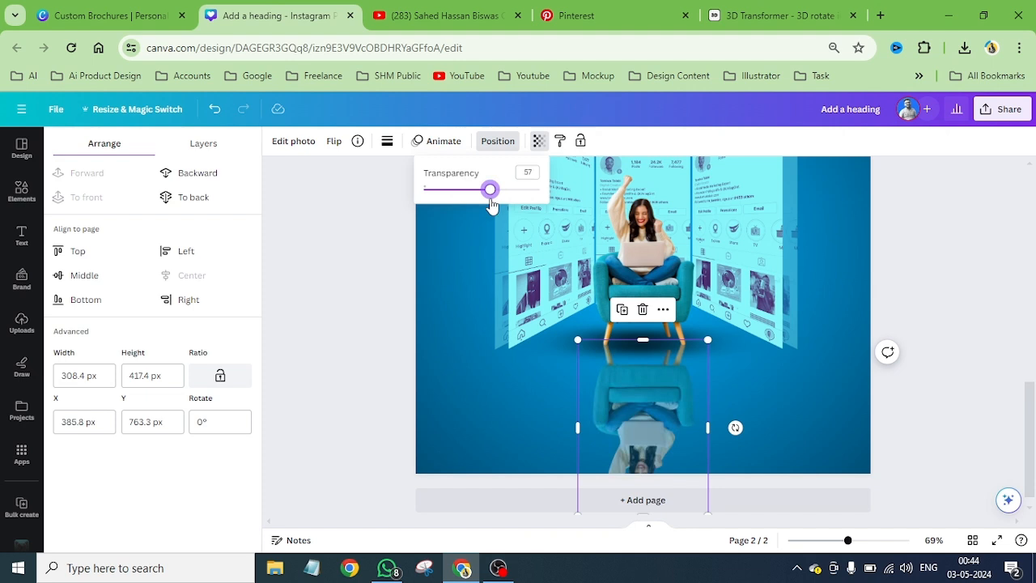
{"action": "left_click_drag", "start_coordinate": [491, 205], "coordinate": [437, 236]}
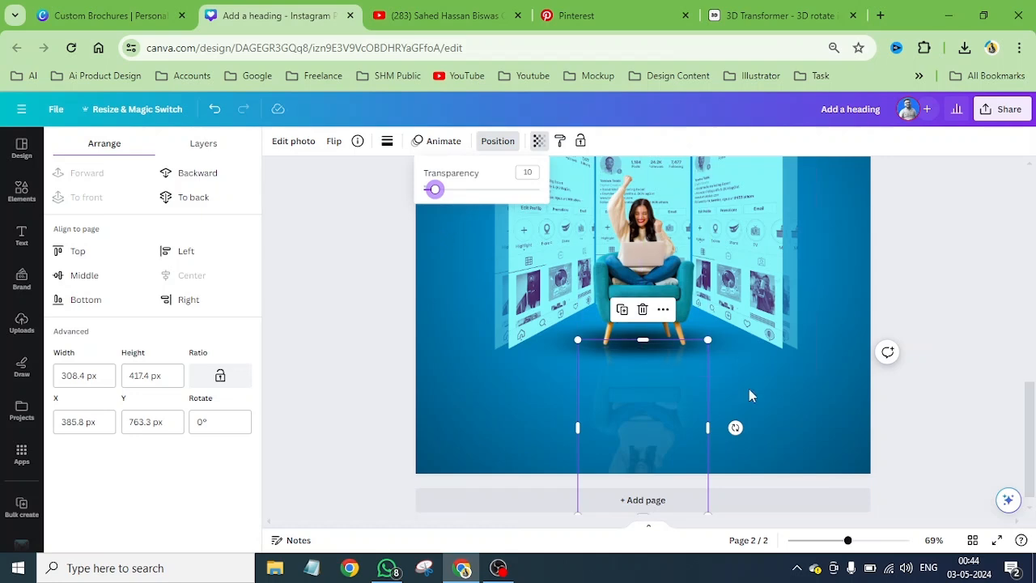
{"action": "left_click", "coordinate": [801, 446]}
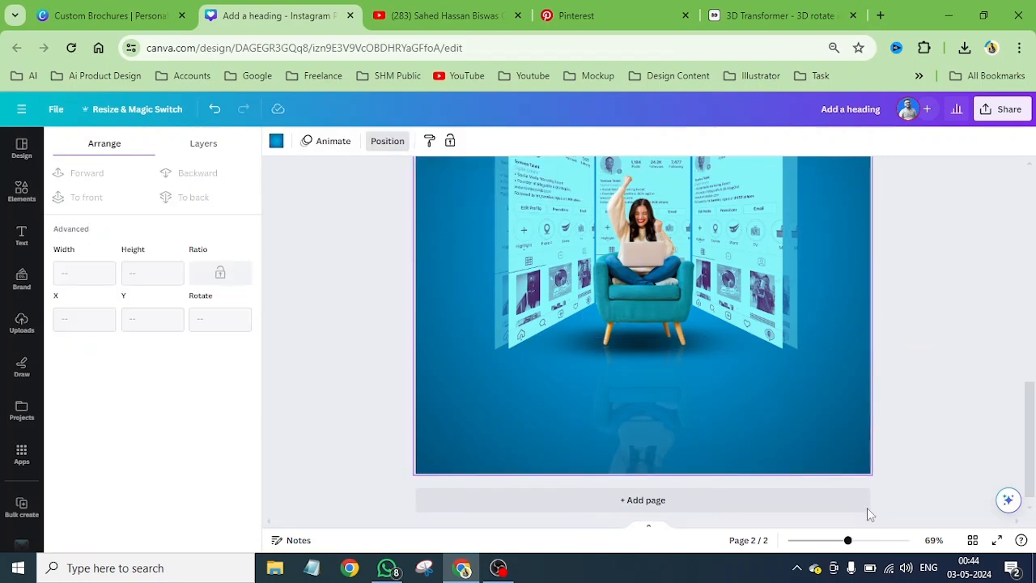
{"action": "left_click", "coordinate": [997, 540]}
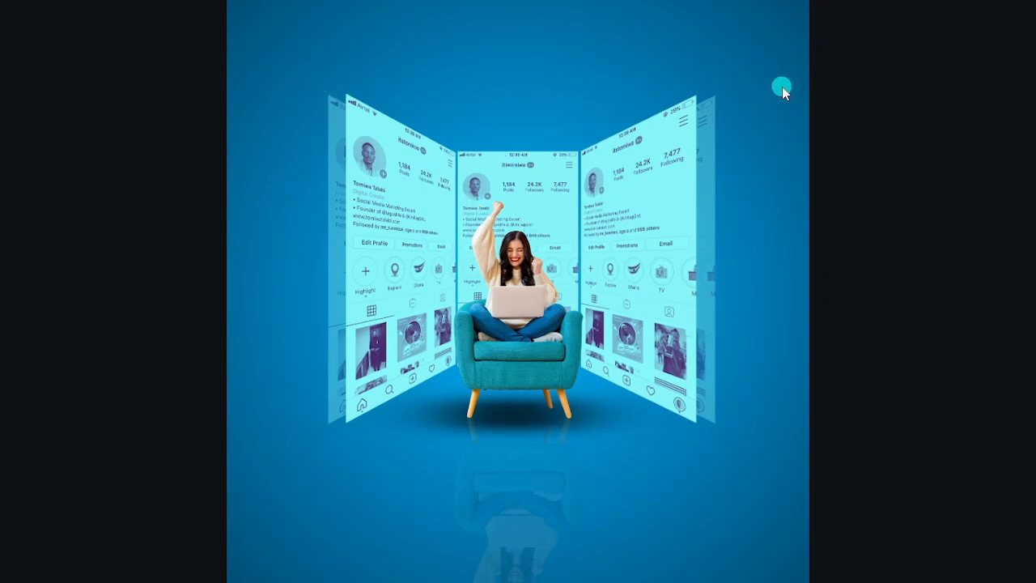
{"action": "key", "text": "Escape"}
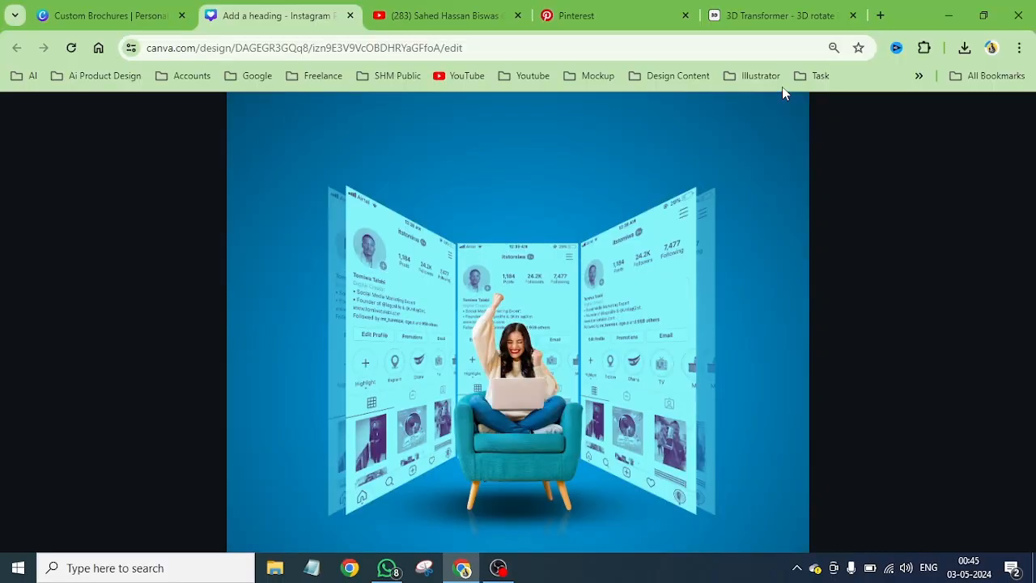
Check page 1's heading and add a heading on page 2 reading "Your Social Media Manager".
{"action": "scroll", "coordinate": [731, 320], "scroll_direction": "up", "scroll_amount": 5}
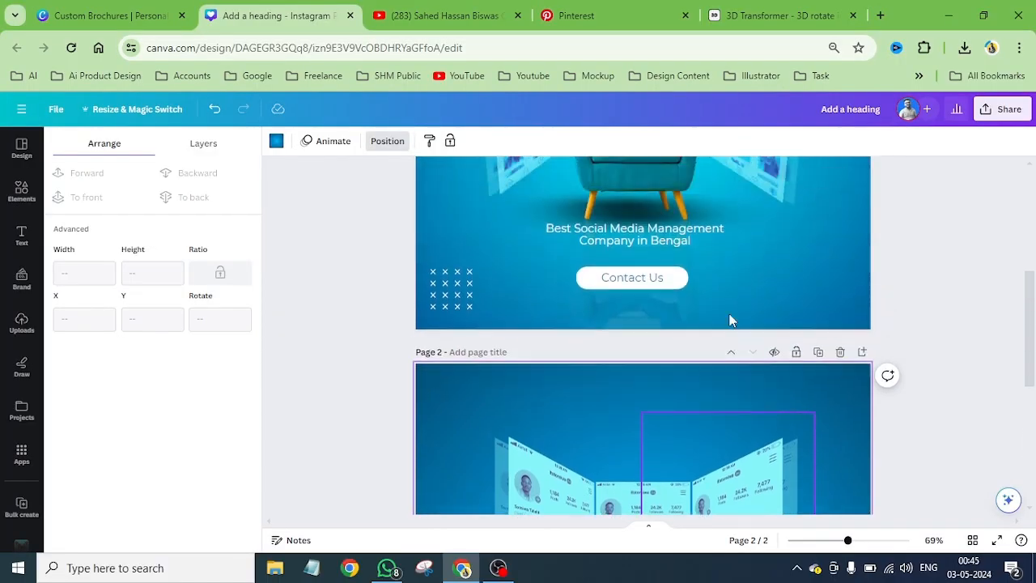
{"action": "scroll", "coordinate": [731, 320], "scroll_direction": "up", "scroll_amount": 3}
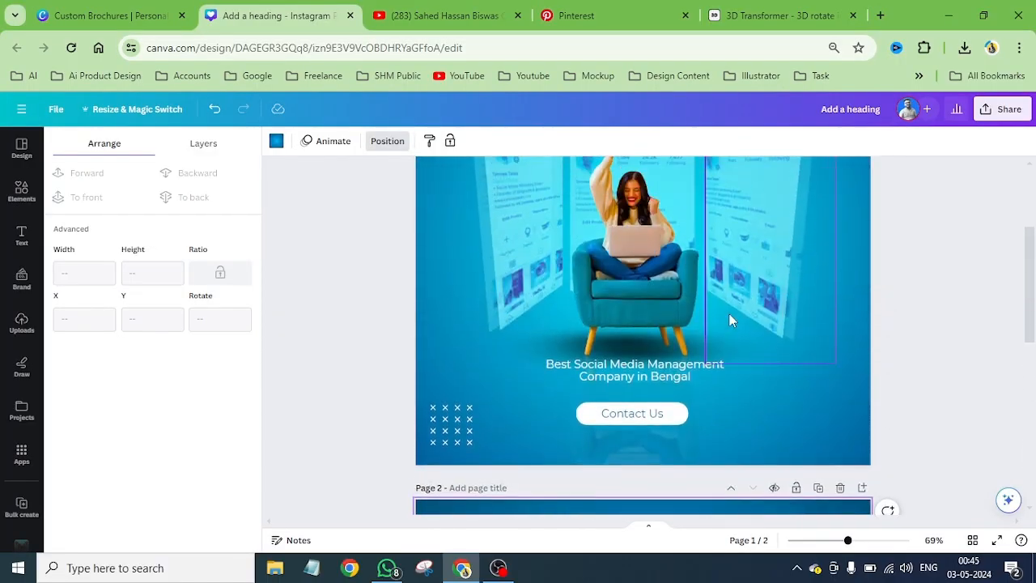
{"action": "left_click", "coordinate": [637, 240]}
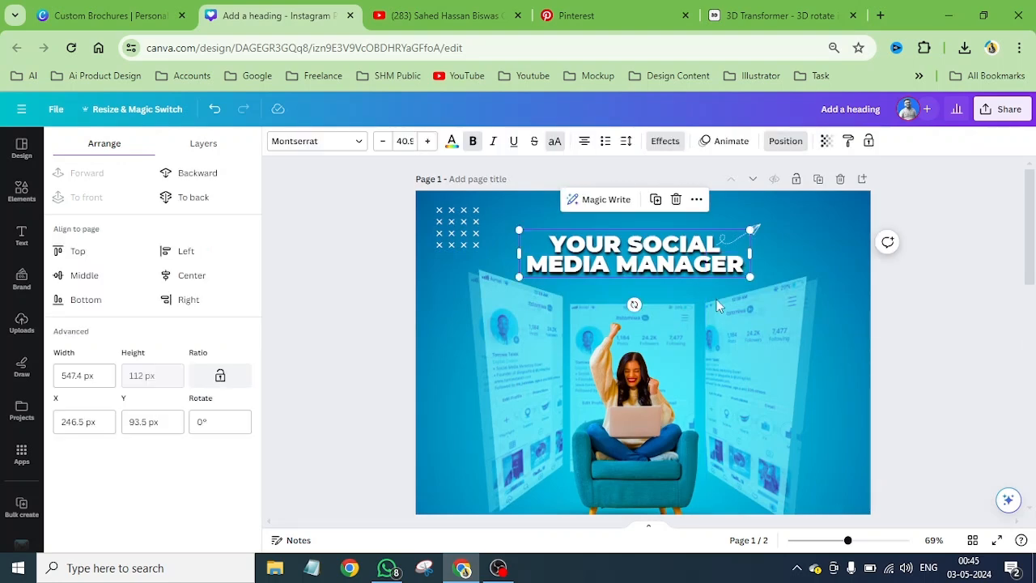
{"action": "scroll", "coordinate": [719, 312], "scroll_direction": "down", "scroll_amount": 3}
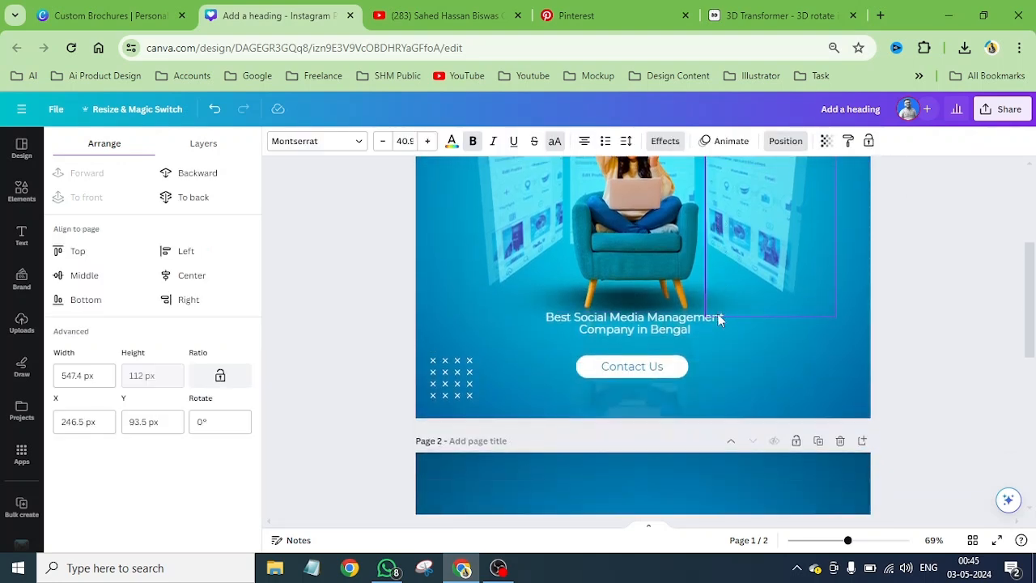
{"action": "scroll", "coordinate": [719, 320], "scroll_direction": "down", "scroll_amount": 5}
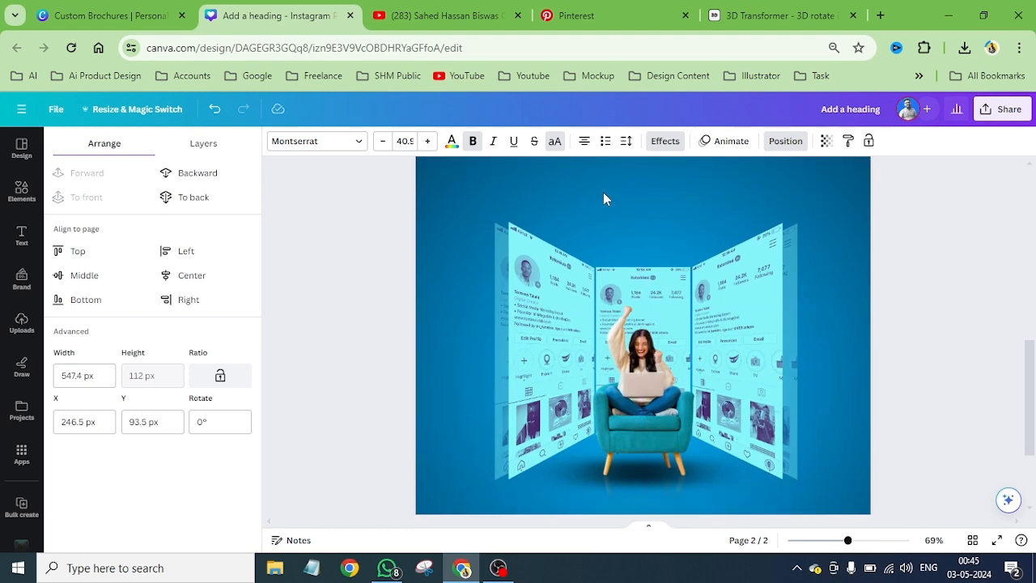
{"action": "left_click", "coordinate": [21, 234]}
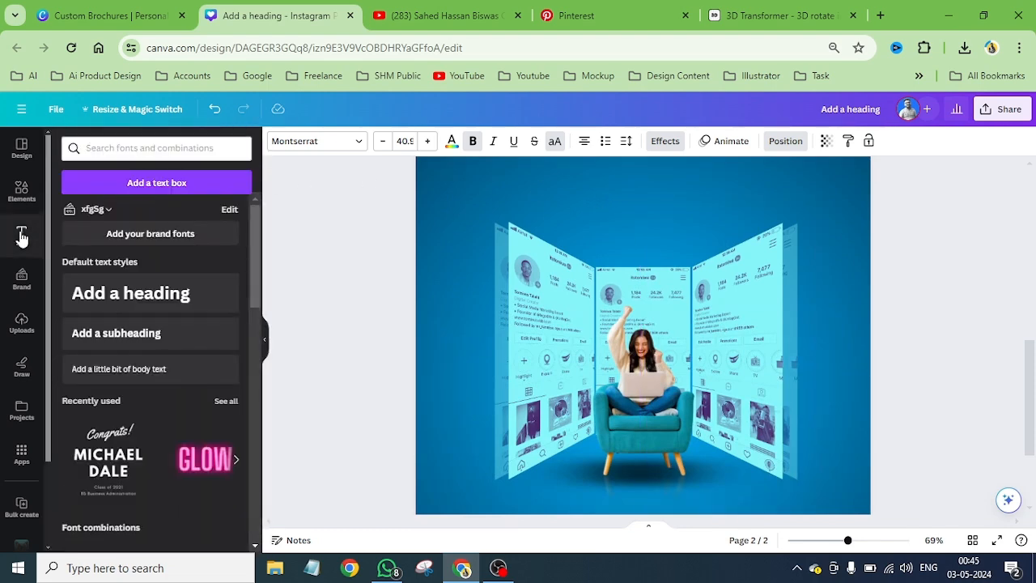
{"action": "left_click", "coordinate": [127, 294]}
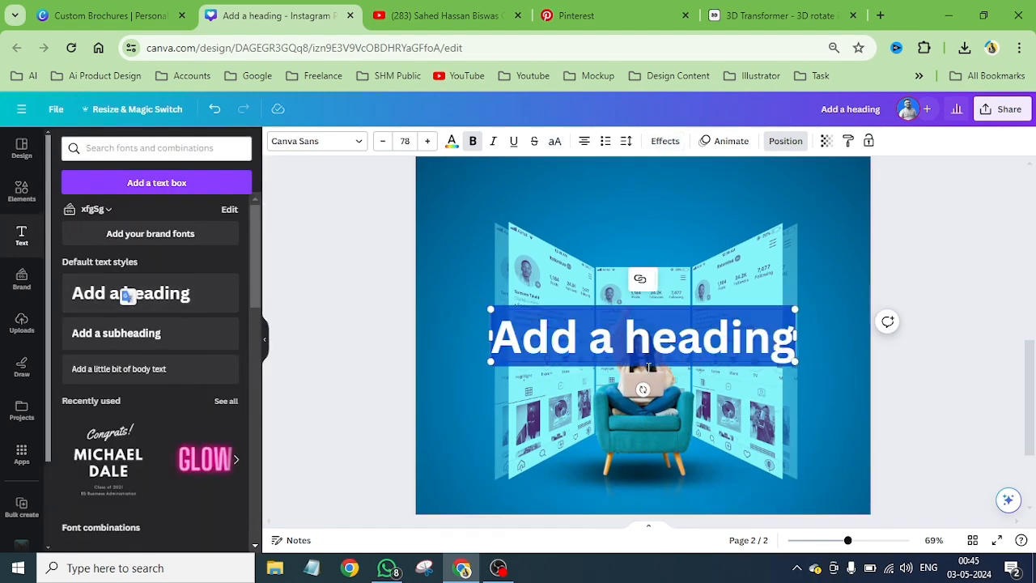
{"action": "type", "text": "Y"}
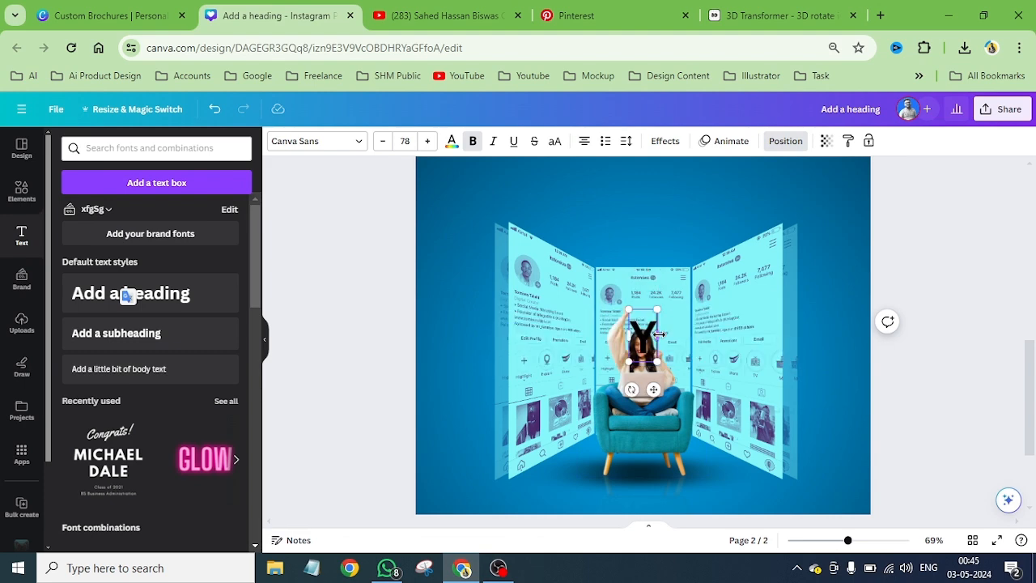
{"action": "type", "text": "our S"}
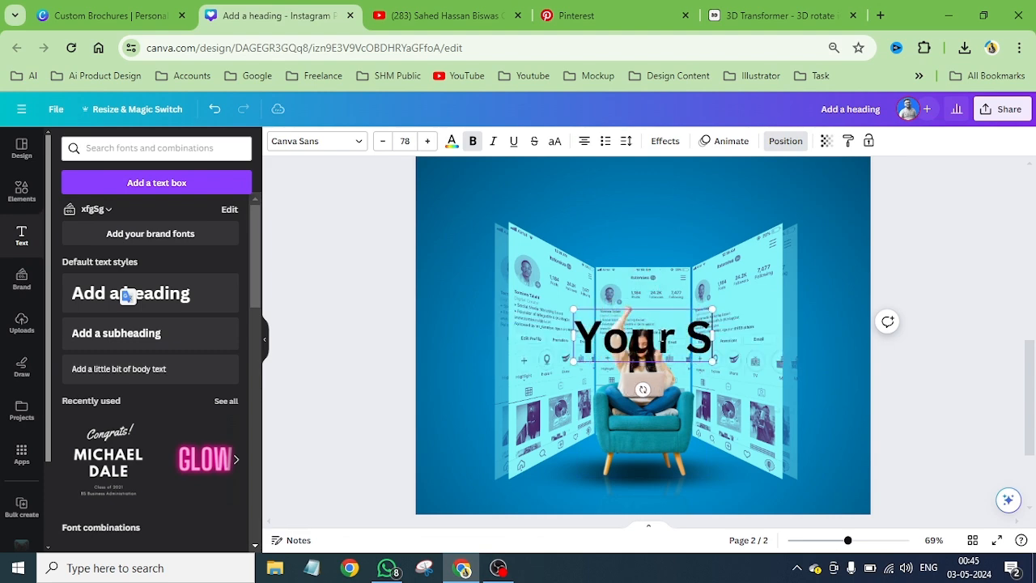
{"action": "type", "text": "ocial M"}
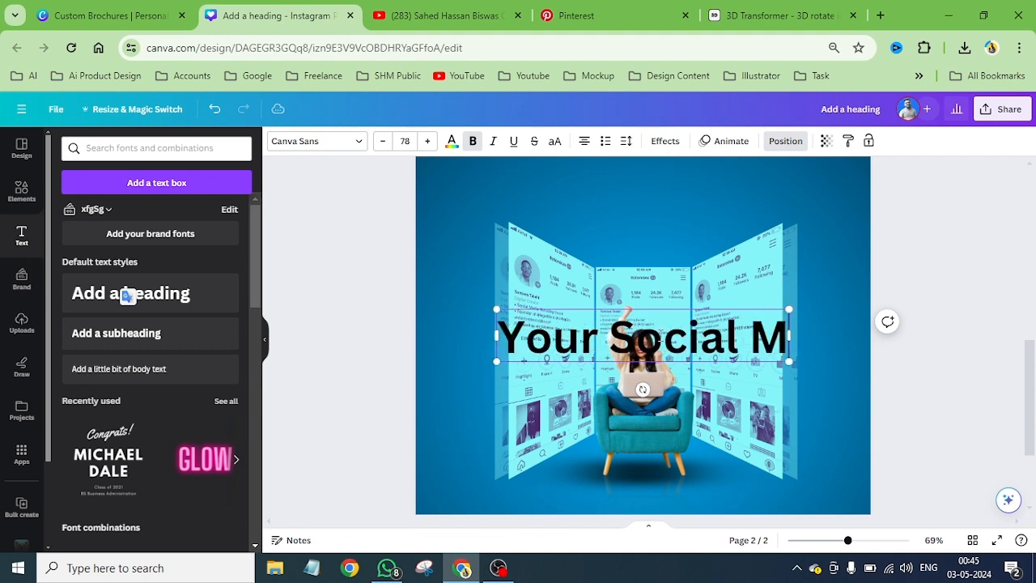
{"action": "type", "text": "edia Ma"}
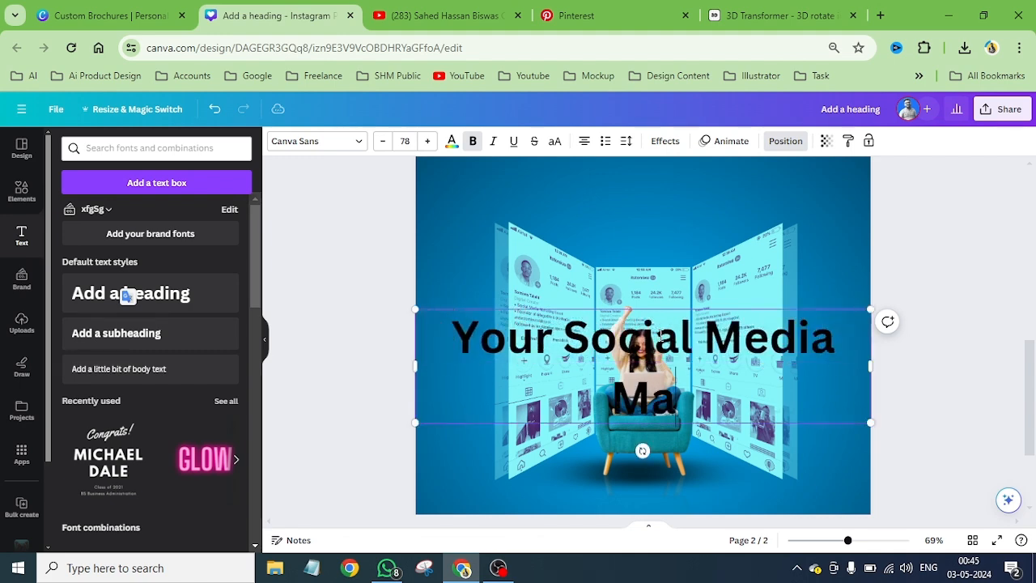
{"action": "type", "text": "nager"}
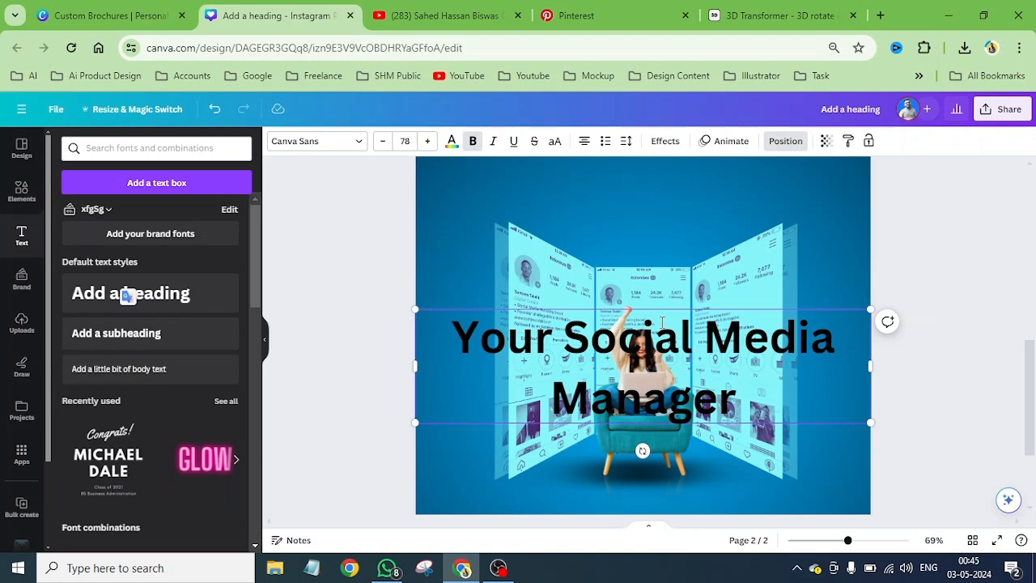
{"action": "left_click", "coordinate": [458, 247]}
Scale the heading to about font size 43.9 and place it above the Instagram screenshots.
{"action": "left_click_drag", "start_coordinate": [599, 335], "coordinate": [593, 194]}
{"action": "left_click_drag", "start_coordinate": [409, 167], "coordinate": [610, 218]}
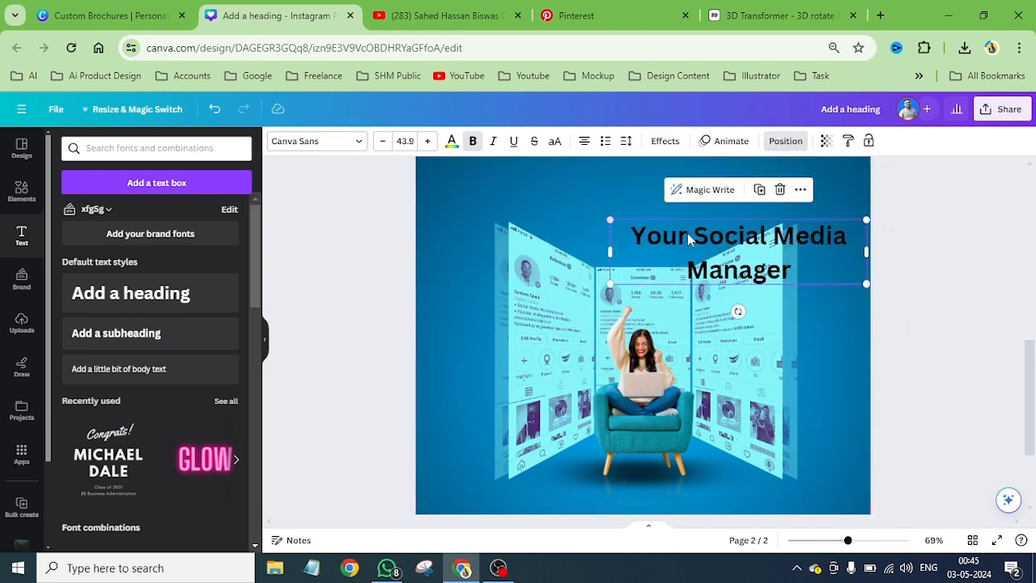
{"action": "left_click_drag", "start_coordinate": [708, 223], "coordinate": [626, 205]}
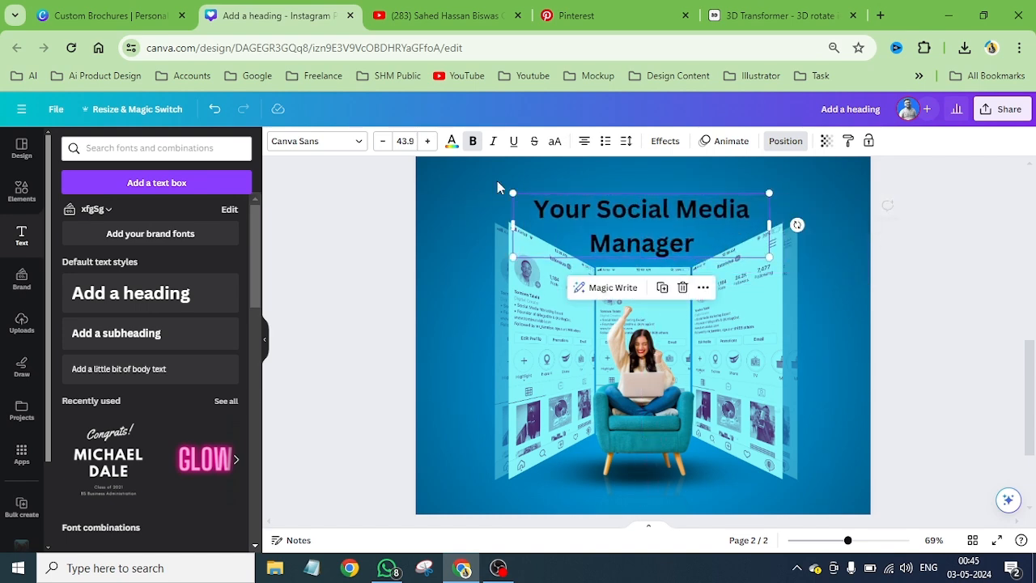
Change the heading's font to Montserrat Black.
{"action": "left_click", "coordinate": [348, 143]}
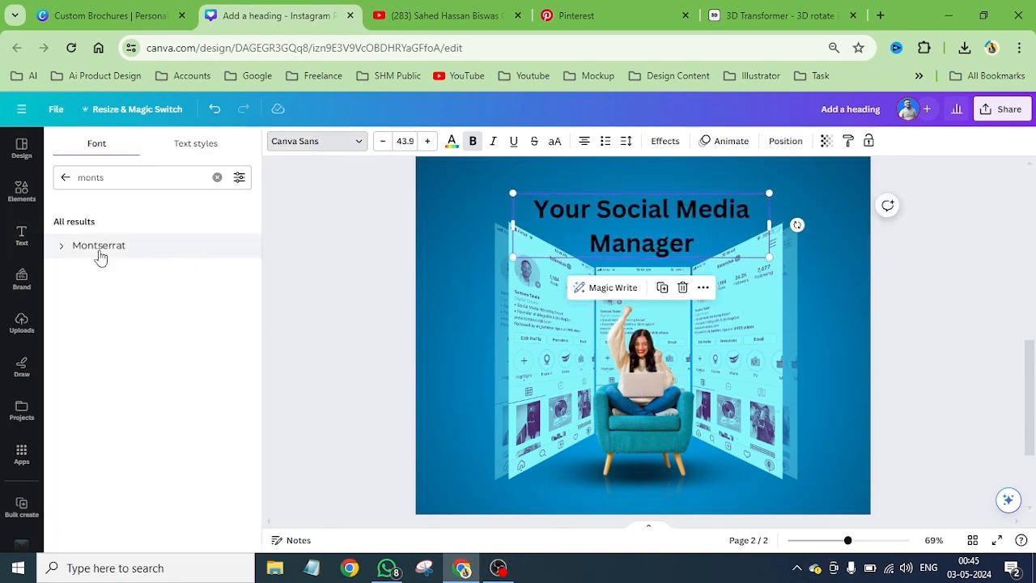
{"action": "left_click", "coordinate": [66, 180]}
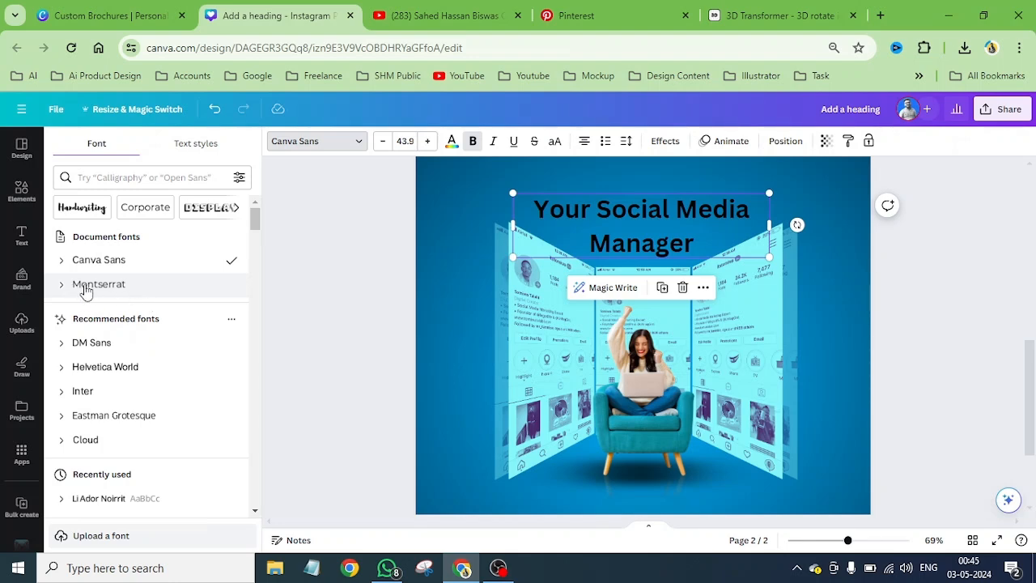
{"action": "left_click", "coordinate": [113, 179]}
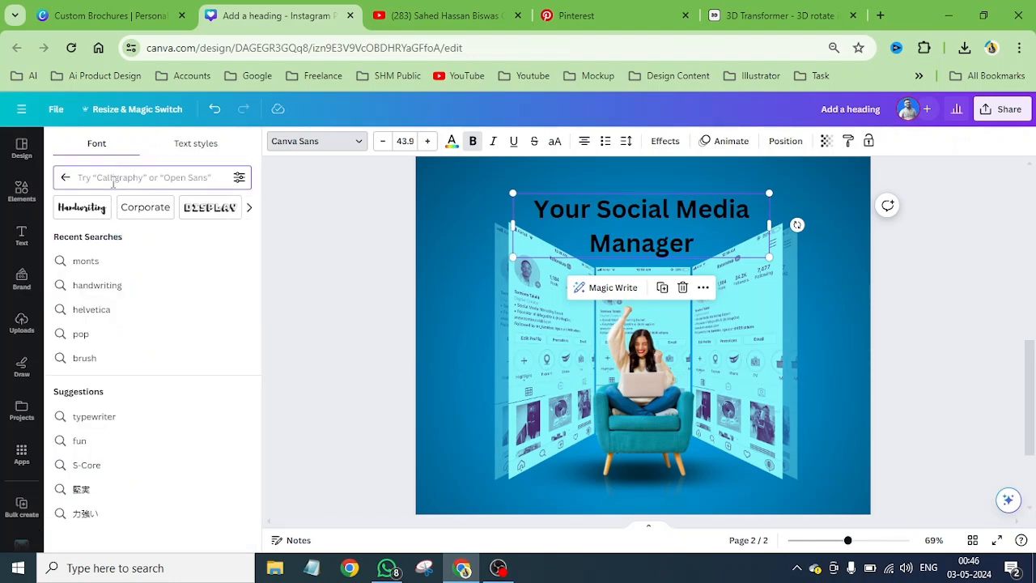
{"action": "left_click", "coordinate": [100, 264]}
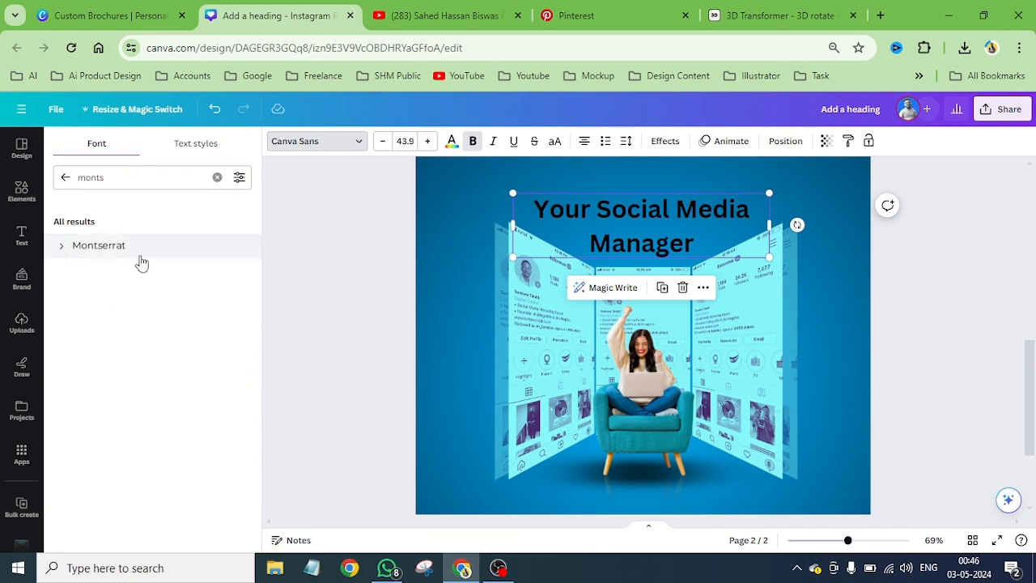
{"action": "left_click", "coordinate": [62, 249]}
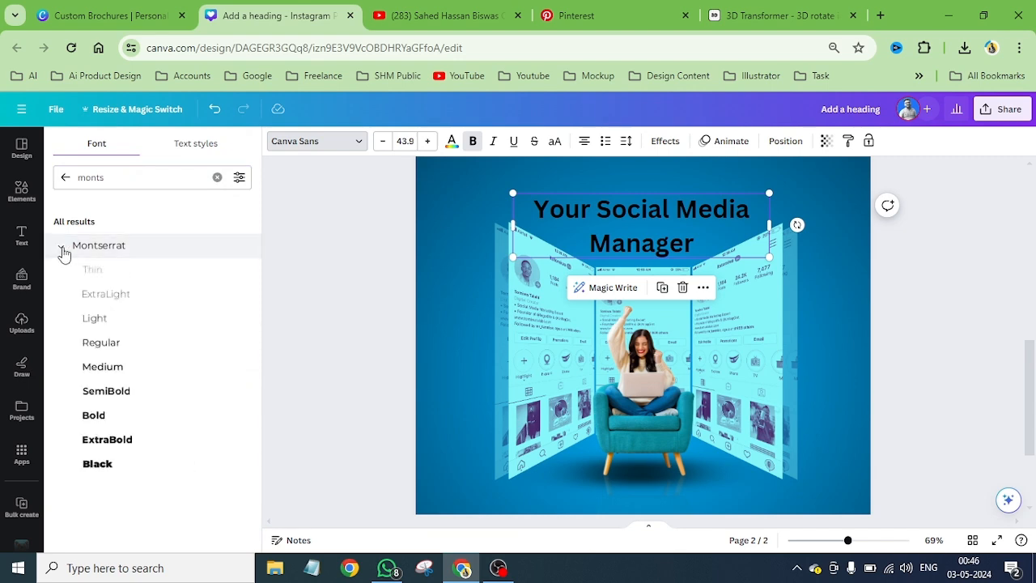
{"action": "left_click", "coordinate": [127, 467]}
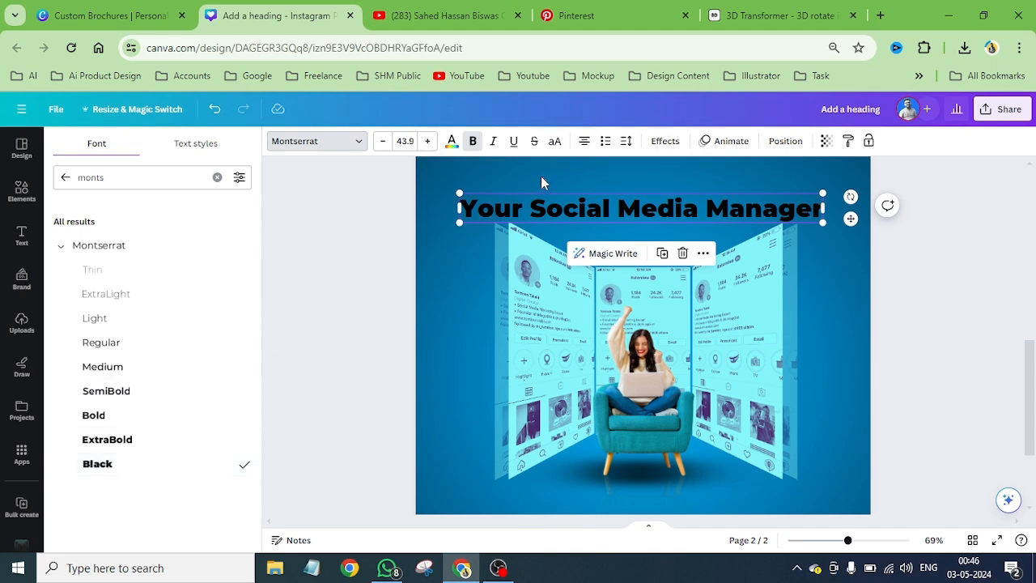
Make the heading uppercase, narrow its text box so it wraps onto two lines, and recentre it above the screenshots.
{"action": "left_click", "coordinate": [554, 140]}
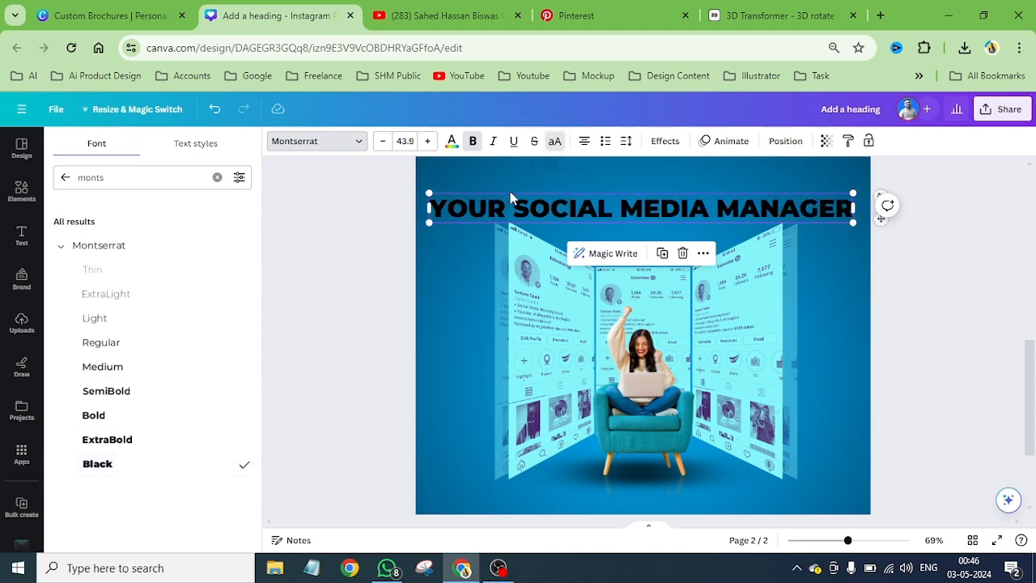
{"action": "left_click_drag", "start_coordinate": [858, 212], "coordinate": [668, 220]}
{"action": "left_click_drag", "start_coordinate": [600, 223], "coordinate": [657, 239]}
Set the heading's line spacing to 0.9, then scale it to font size 35 and centre it above the screenshots.
{"action": "left_click", "coordinate": [626, 141]}
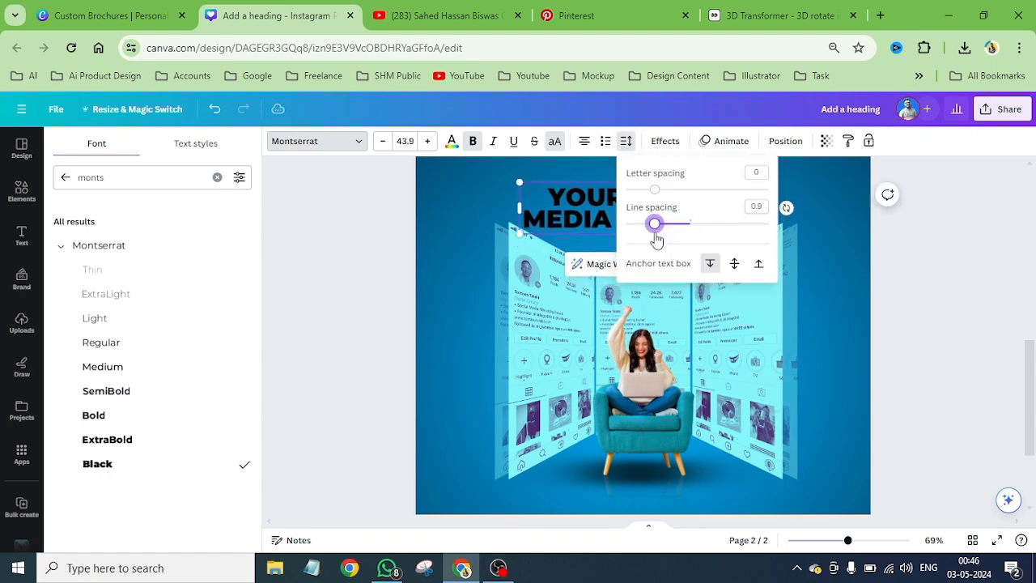
{"action": "left_click", "coordinate": [439, 212]}
{"action": "left_click", "coordinate": [567, 209]}
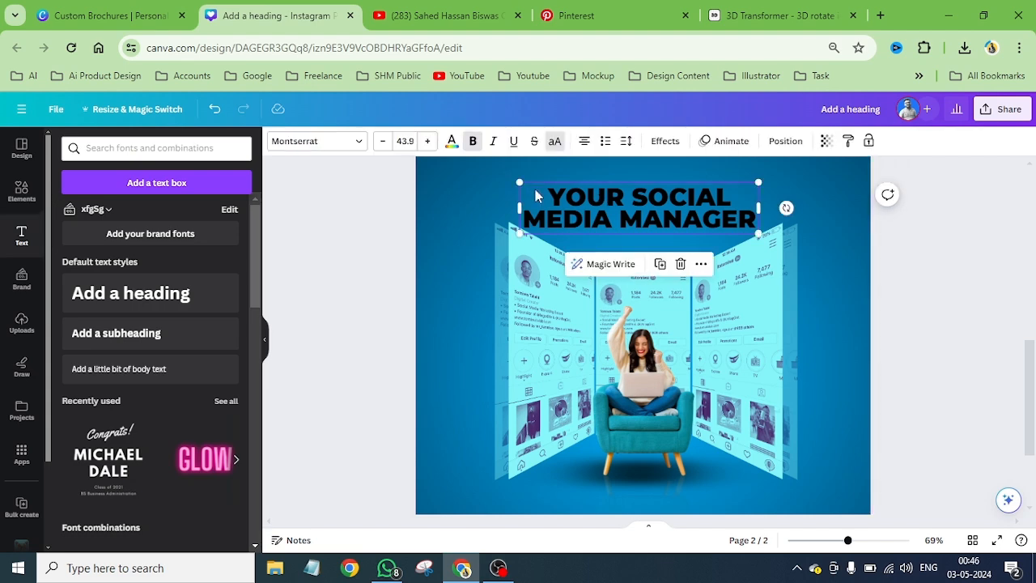
{"action": "left_click_drag", "start_coordinate": [519, 183], "coordinate": [569, 198]}
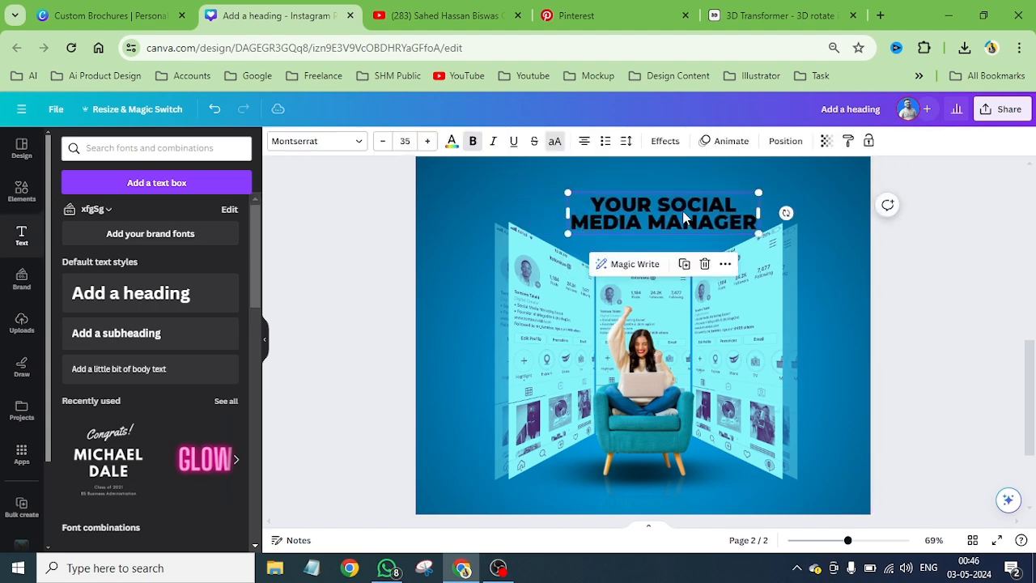
{"action": "left_click_drag", "start_coordinate": [687, 216], "coordinate": [661, 212]}
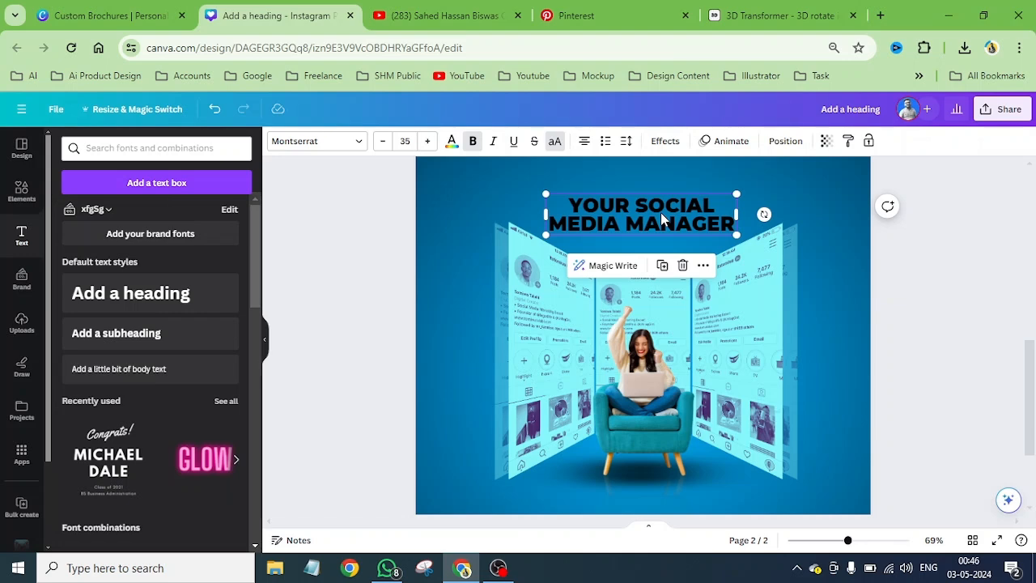
Change the page 2 heading's text colour to white and give it a Shadow effect in black.
{"action": "left_click", "coordinate": [453, 145]}
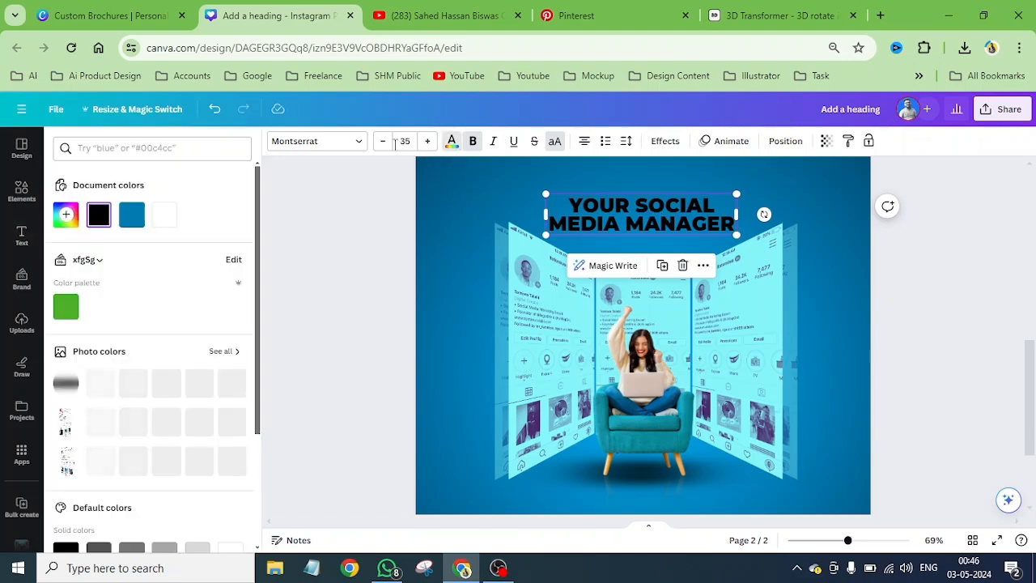
{"action": "left_click", "coordinate": [159, 218]}
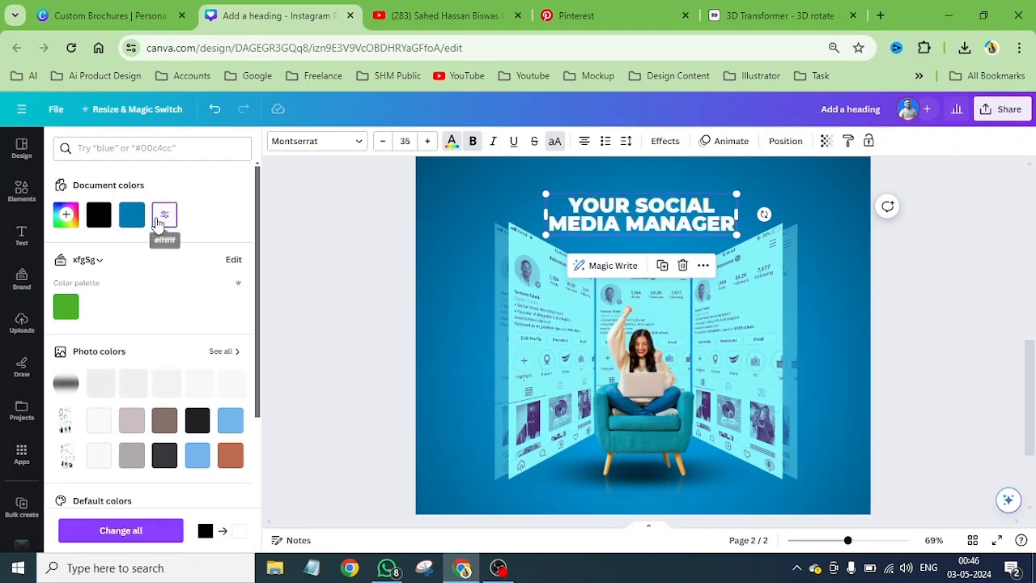
{"action": "scroll", "coordinate": [634, 227], "scroll_direction": "up", "scroll_amount": 5}
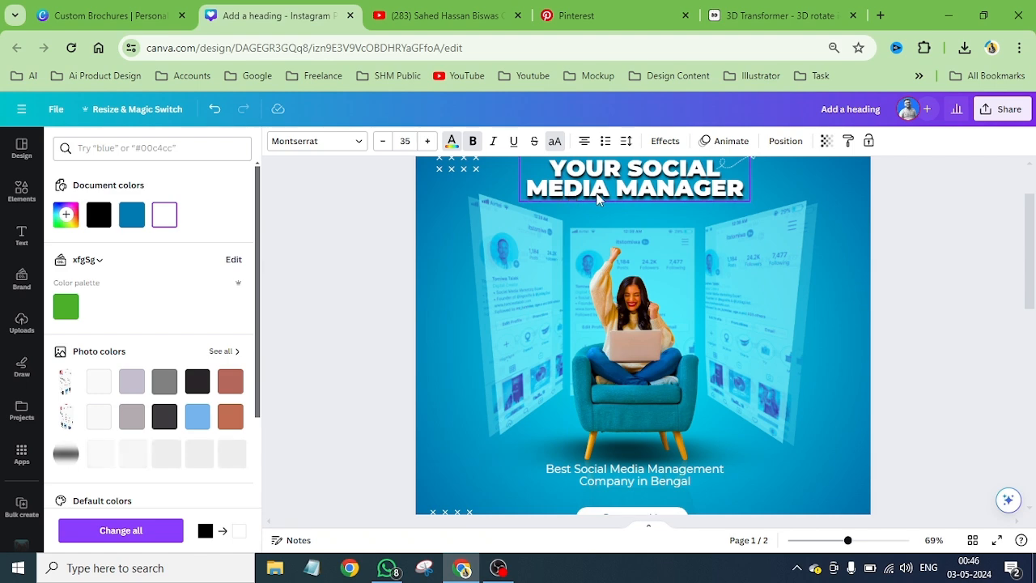
{"action": "scroll", "coordinate": [596, 197], "scroll_direction": "down", "scroll_amount": 5}
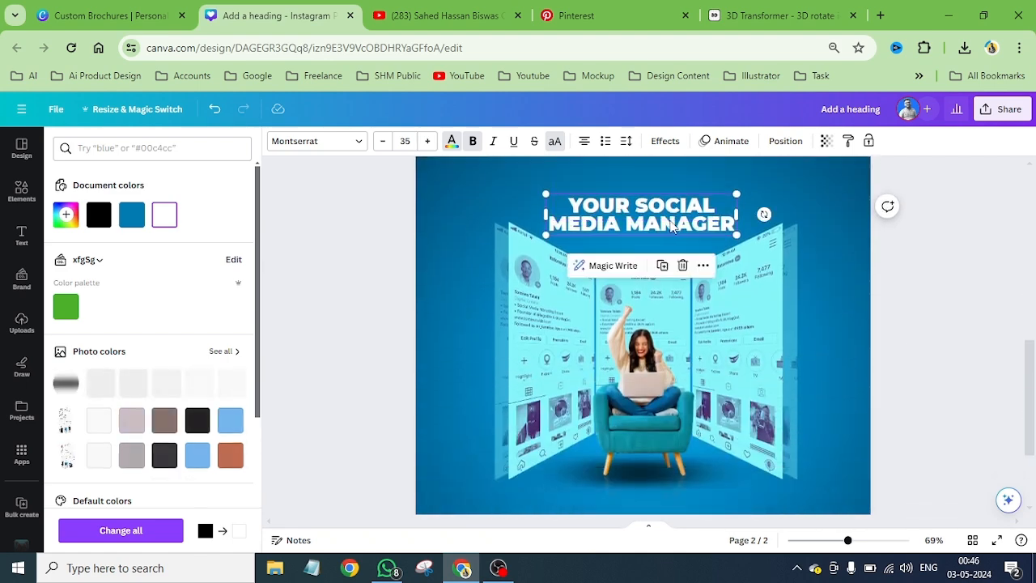
{"action": "left_click", "coordinate": [663, 141]}
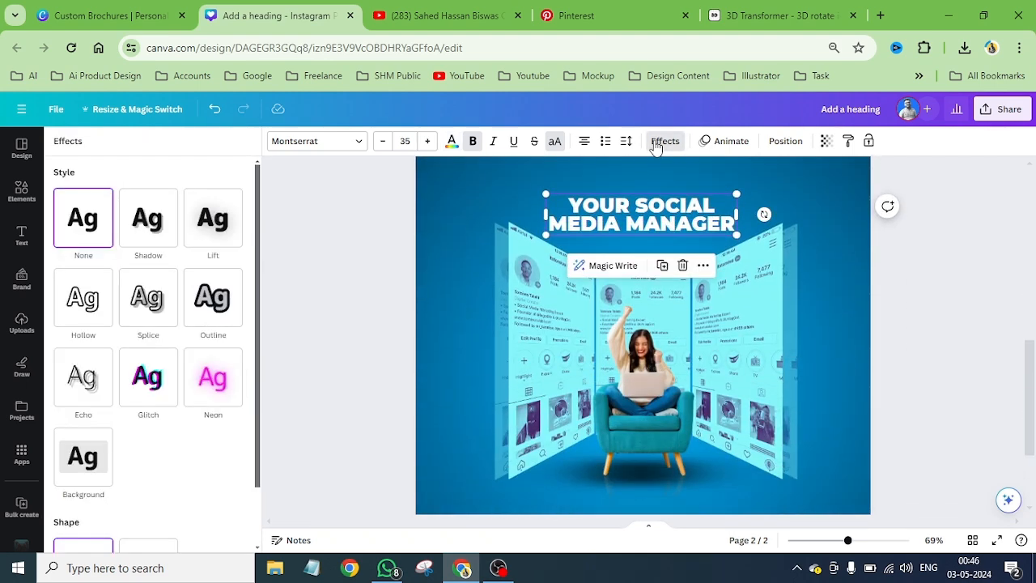
{"action": "left_click", "coordinate": [153, 234]}
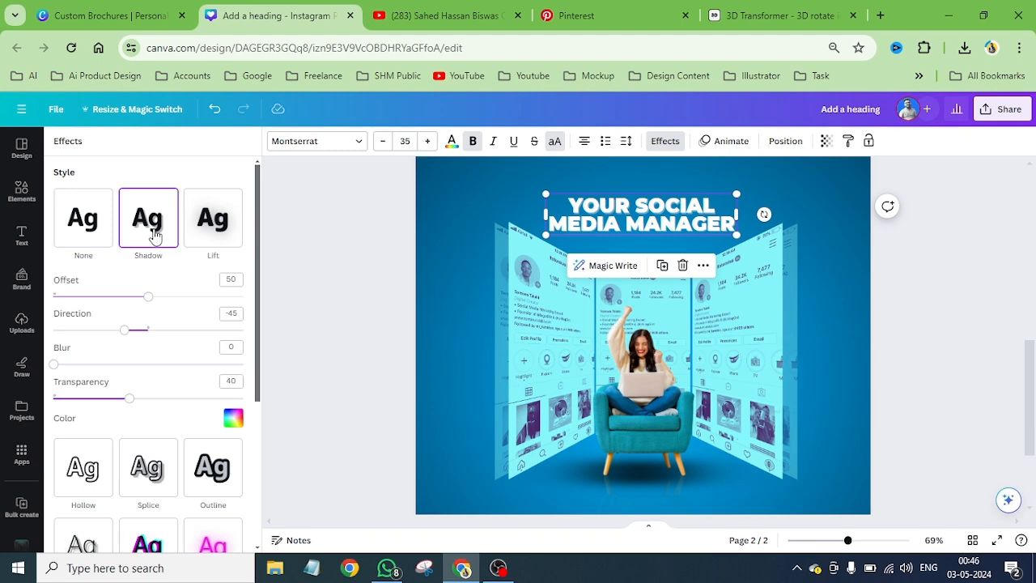
{"action": "left_click", "coordinate": [232, 419]}
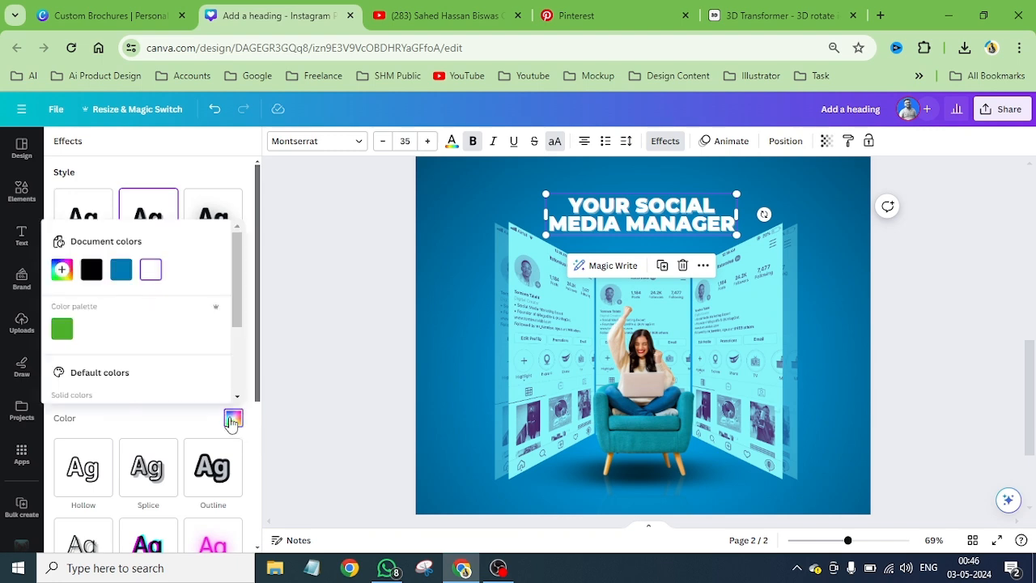
{"action": "left_click", "coordinate": [93, 272]}
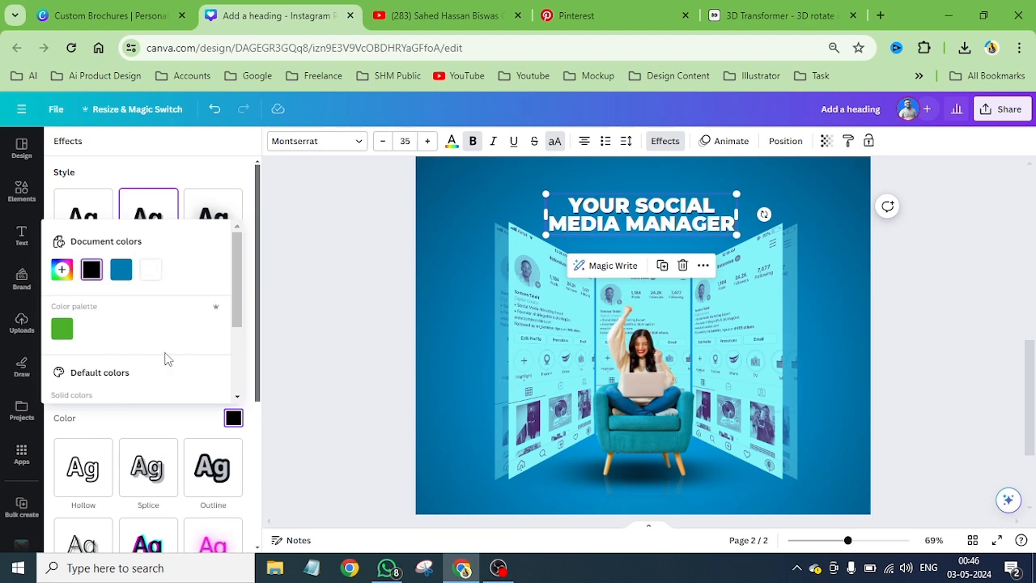
{"action": "left_click", "coordinate": [233, 419]}
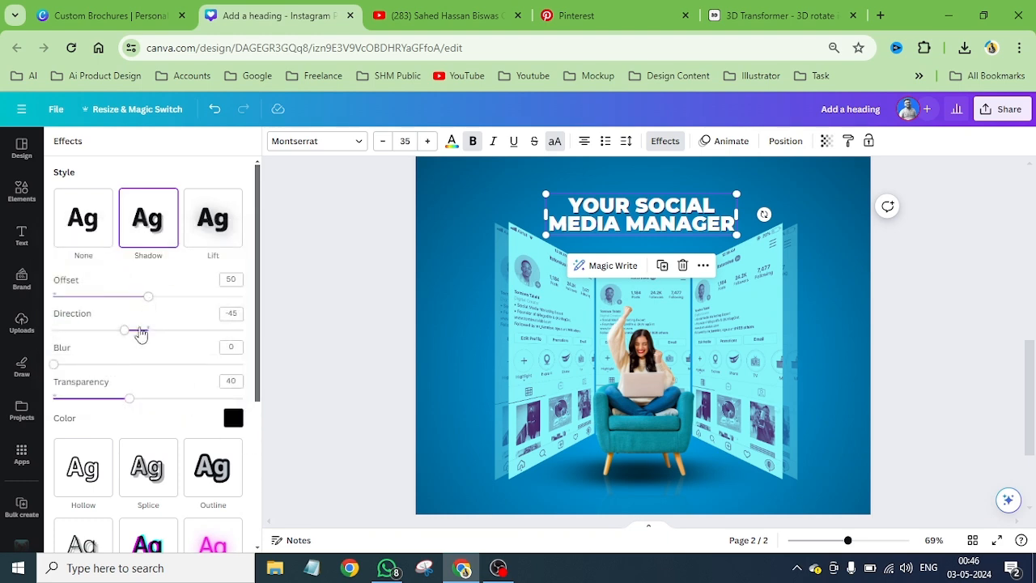
Set the heading shadow's blur, transparency and offset to 100 each, using the page 1 heading as reference.
{"action": "left_click_drag", "start_coordinate": [56, 369], "coordinate": [300, 365]}
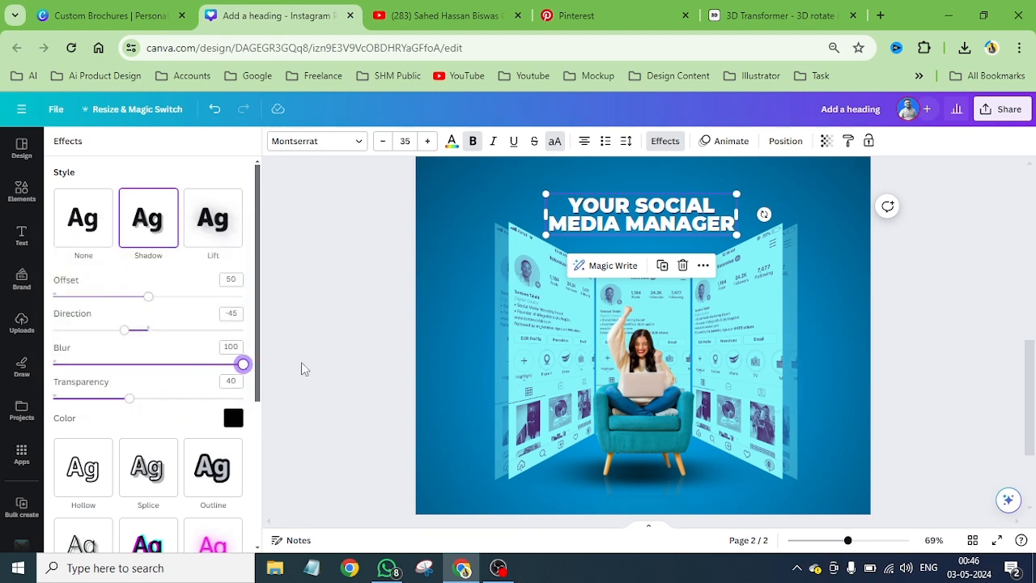
{"action": "left_click_drag", "start_coordinate": [131, 400], "coordinate": [322, 425]}
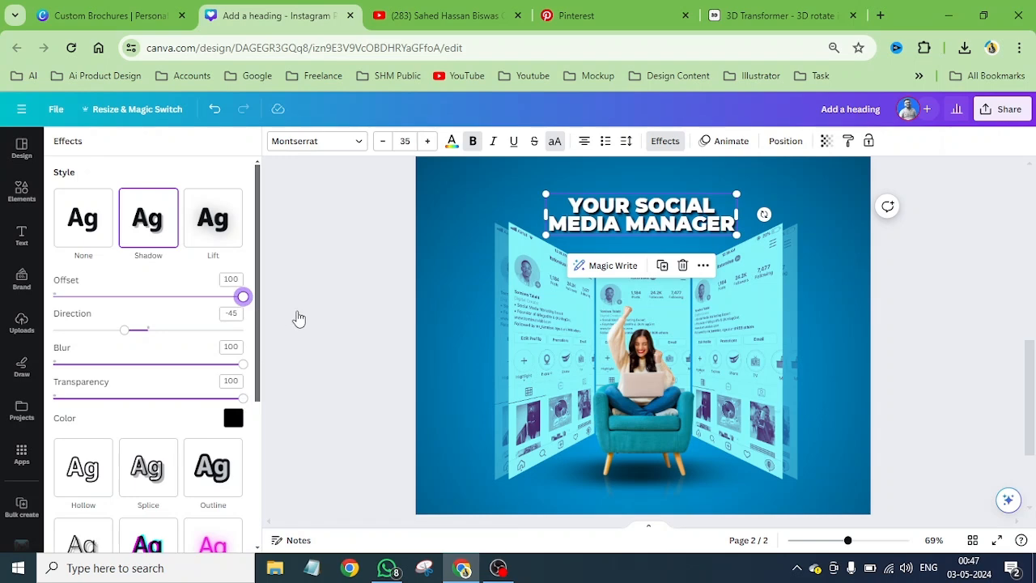
{"action": "scroll", "coordinate": [694, 332], "scroll_direction": "up", "scroll_amount": 5}
{"action": "scroll", "coordinate": [695, 240], "scroll_direction": "up", "scroll_amount": 3}
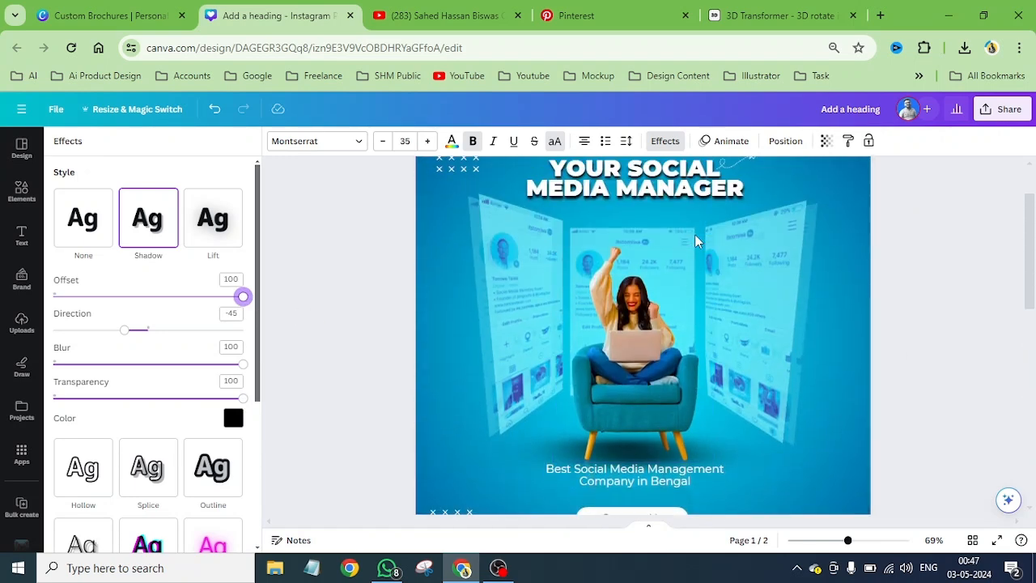
{"action": "scroll", "coordinate": [678, 308], "scroll_direction": "down", "scroll_amount": 5}
{"action": "scroll", "coordinate": [680, 318], "scroll_direction": "down", "scroll_amount": 1}
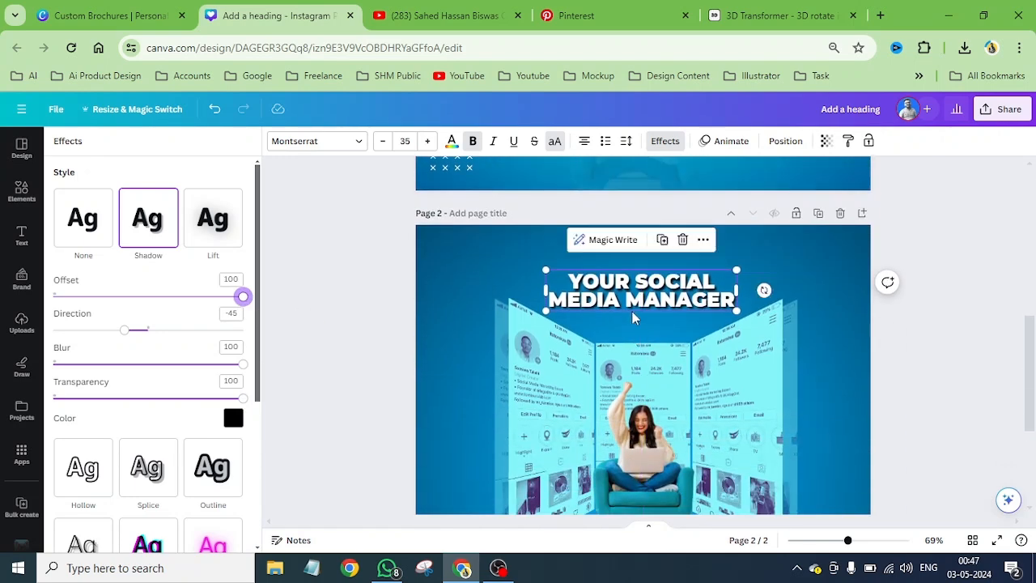
{"action": "left_click", "coordinate": [851, 300]}
{"action": "scroll", "coordinate": [851, 299], "scroll_direction": "down", "scroll_amount": 2}
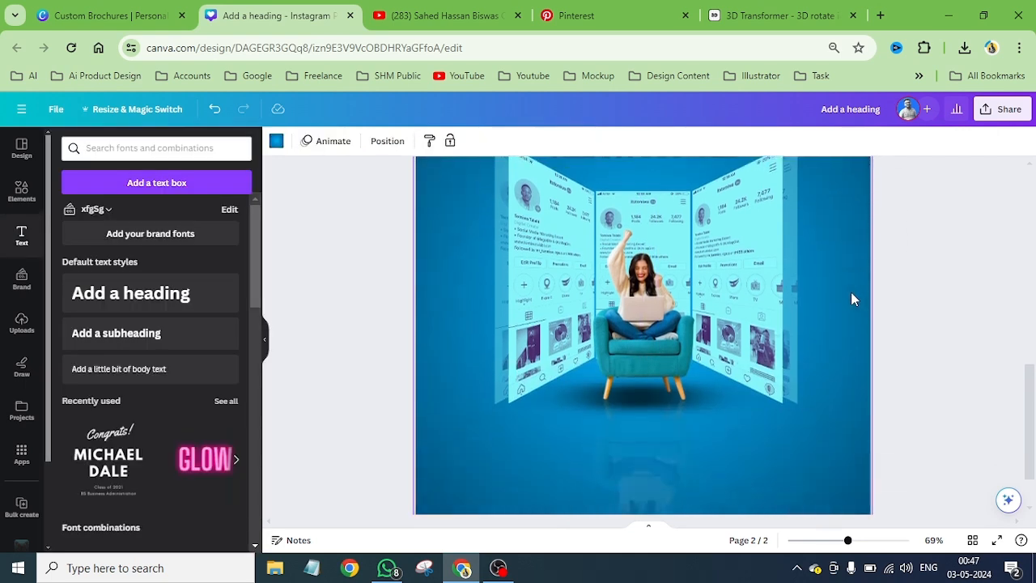
{"action": "scroll", "coordinate": [851, 297], "scroll_direction": "up", "scroll_amount": 7}
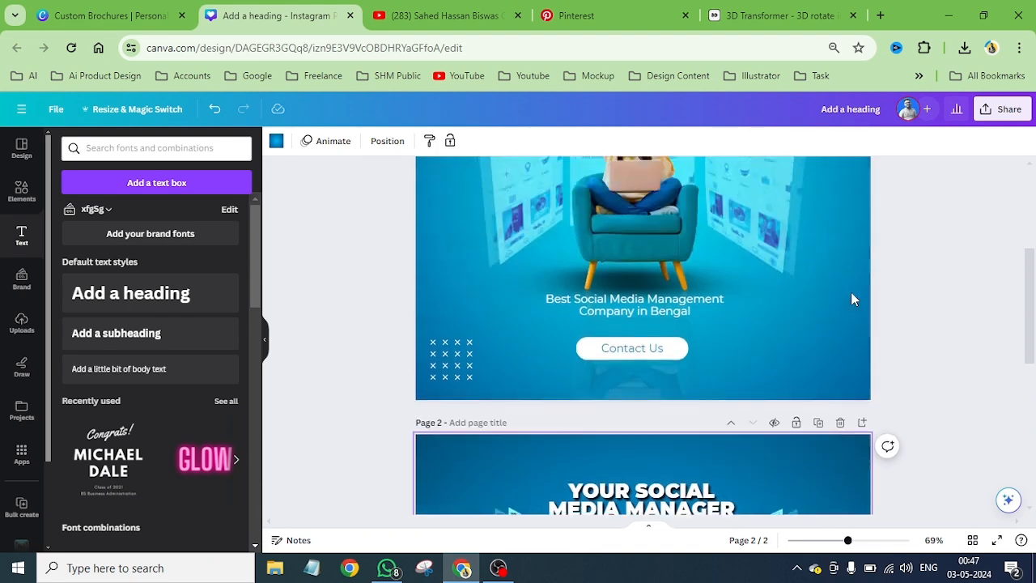
{"action": "left_click", "coordinate": [672, 331]}
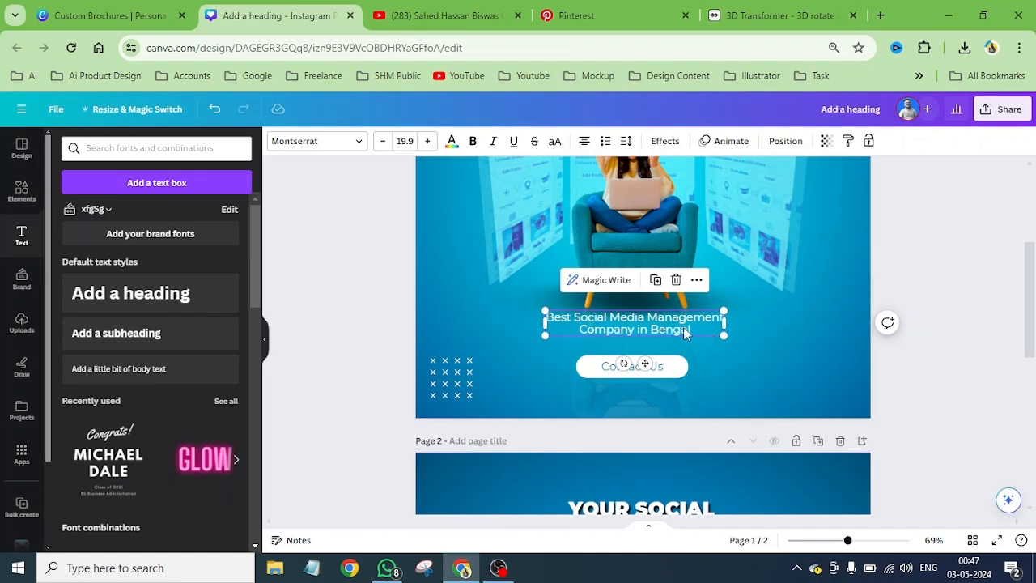
{"action": "scroll", "coordinate": [684, 332], "scroll_direction": "down", "scroll_amount": 10}
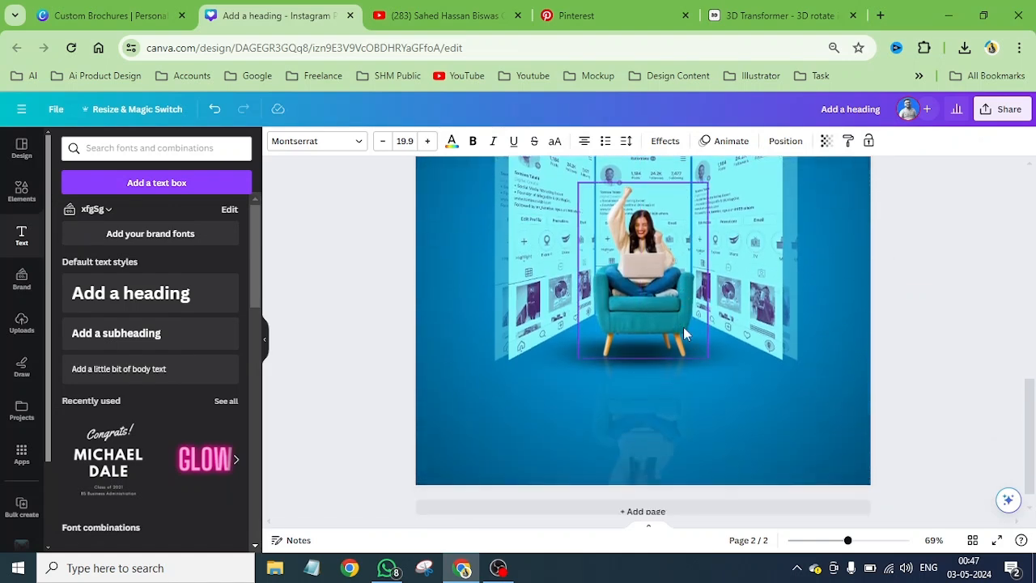
{"action": "left_click", "coordinate": [116, 333]}
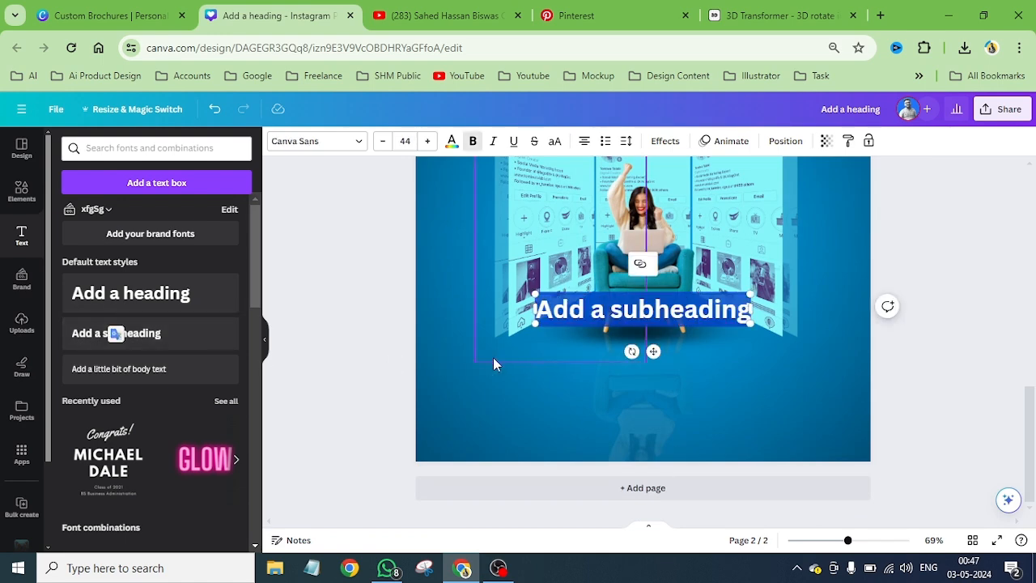
{"action": "left_click_drag", "start_coordinate": [725, 321], "coordinate": [727, 418]}
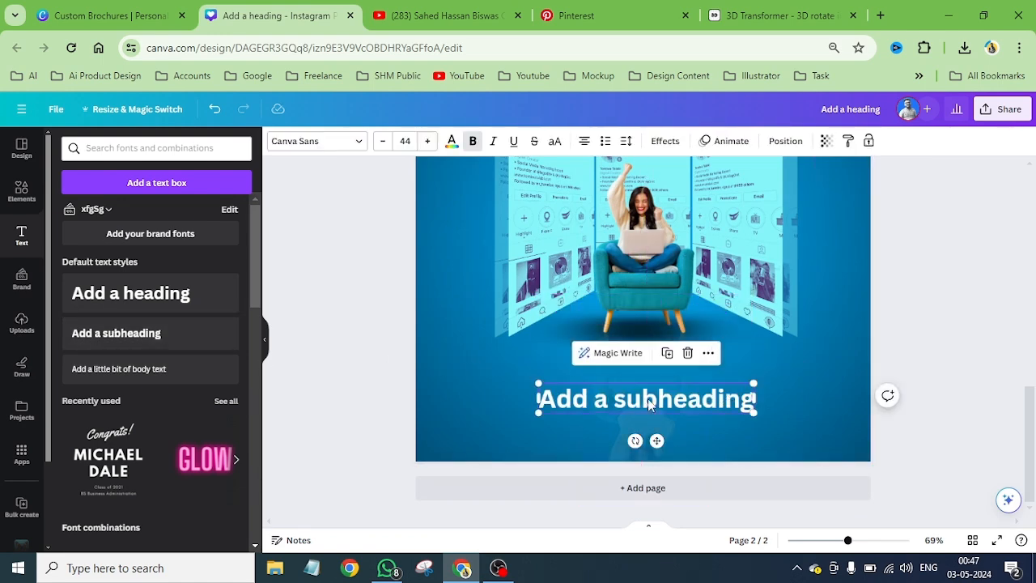
{"action": "left_click", "coordinate": [687, 353]}
Copy the "Best Social Media Management Company in Bengal" tagline from page 1 to page 2 and centre it beneath the chair.
{"action": "scroll", "coordinate": [743, 363], "scroll_direction": "up", "scroll_amount": 3}
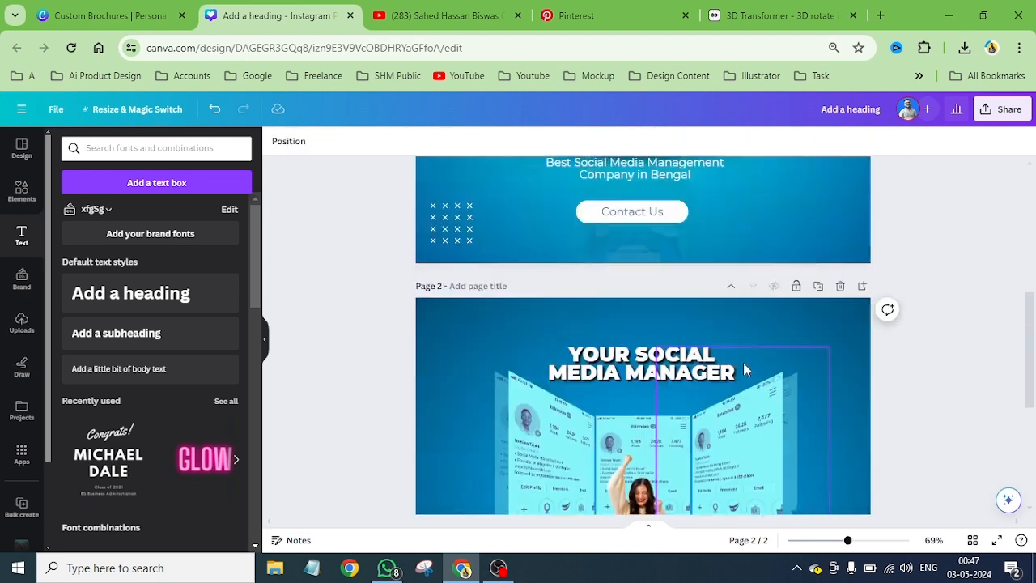
{"action": "left_click", "coordinate": [615, 174]}
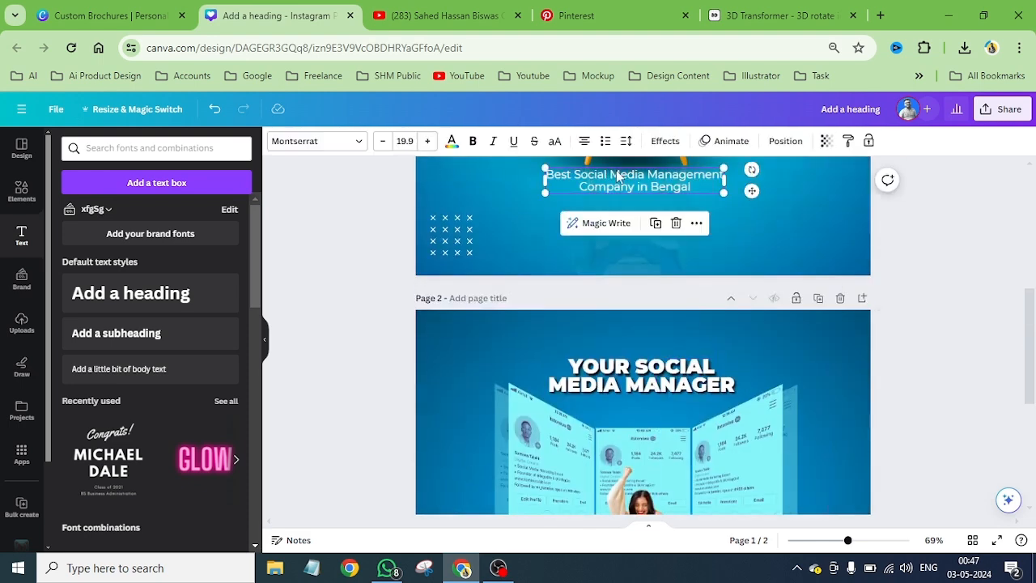
{"action": "scroll", "coordinate": [617, 281], "scroll_direction": "down", "scroll_amount": 4}
{"action": "left_click", "coordinate": [547, 394]}
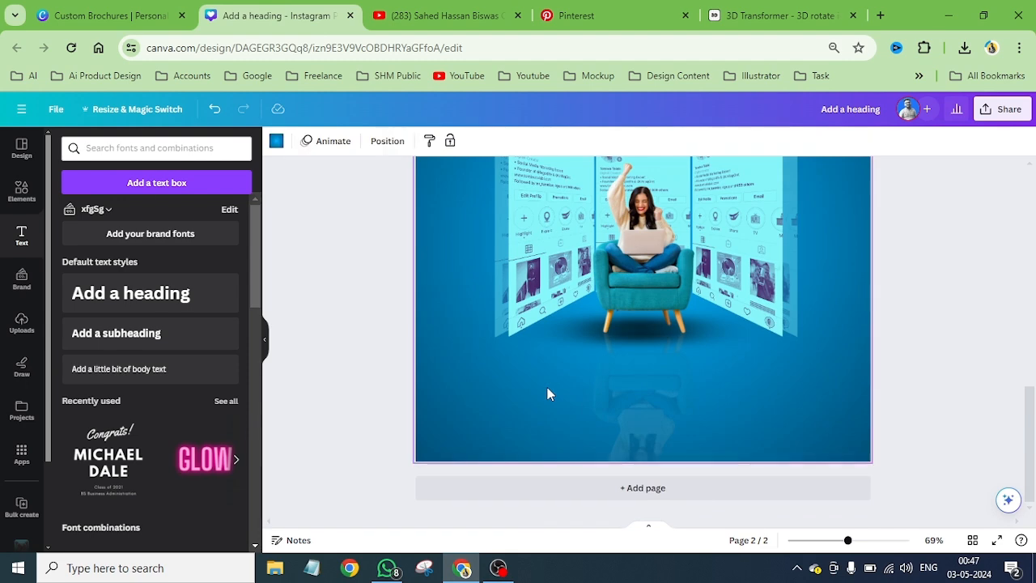
{"action": "key", "text": "ctrl+v"}
{"action": "left_click_drag", "start_coordinate": [702, 374], "coordinate": [690, 366]}
{"action": "left_click", "coordinate": [777, 428]}
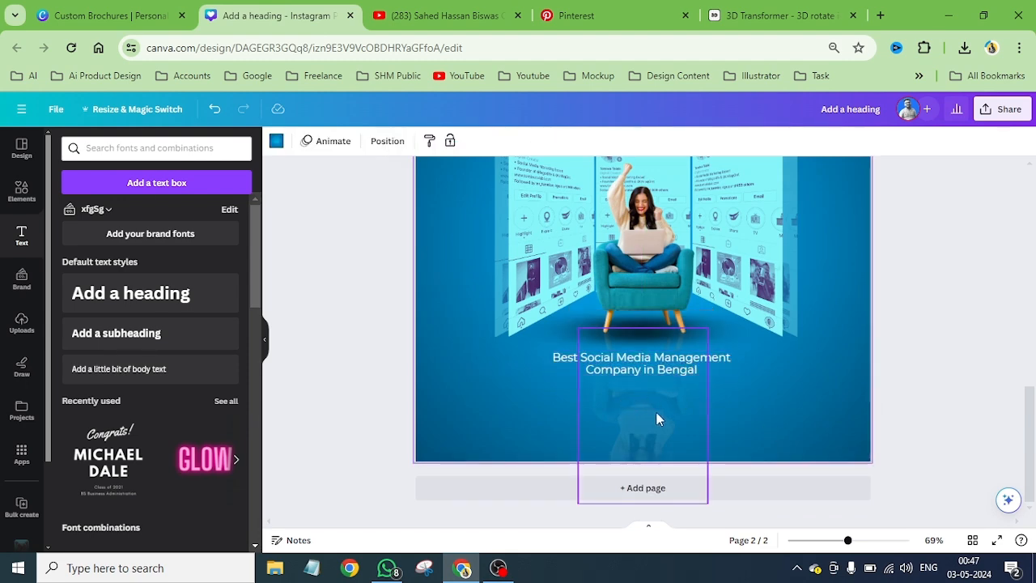
Add a square shape to page 2, flatten it into a wide button-sized rectangle and place it below the tagline.
{"action": "left_click", "coordinate": [12, 192]}
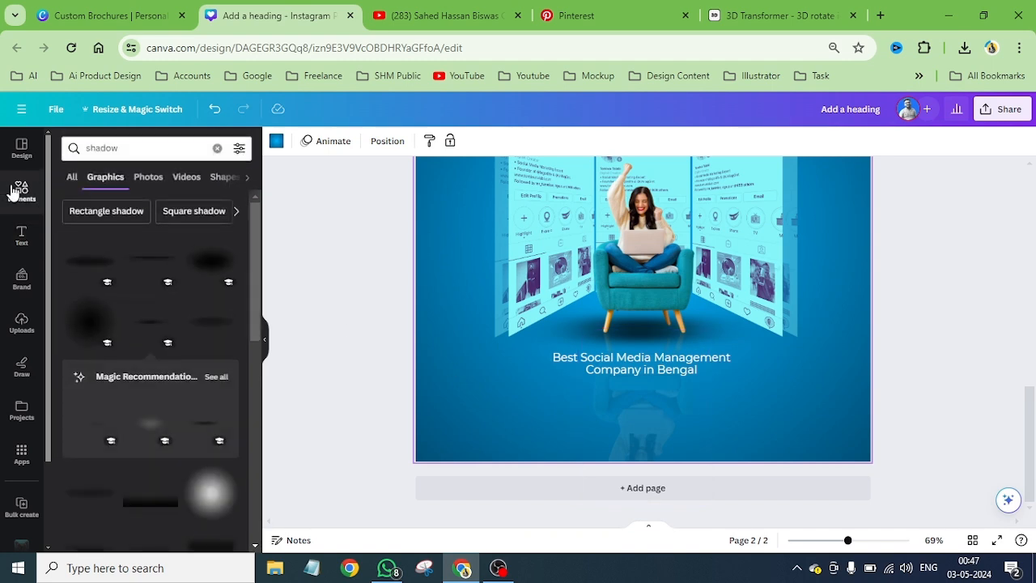
{"action": "left_click", "coordinate": [218, 149]}
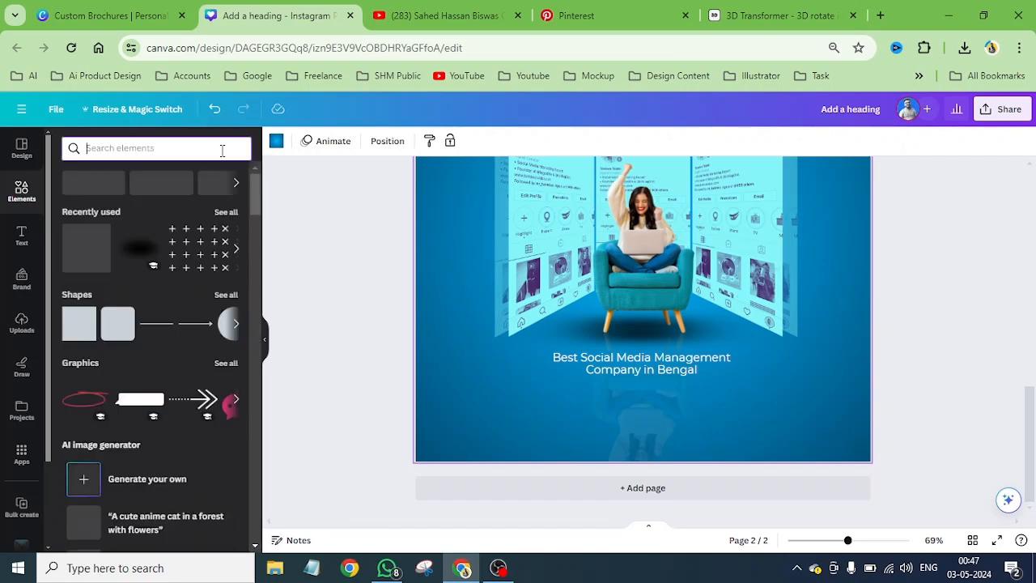
{"action": "left_click", "coordinate": [82, 339]}
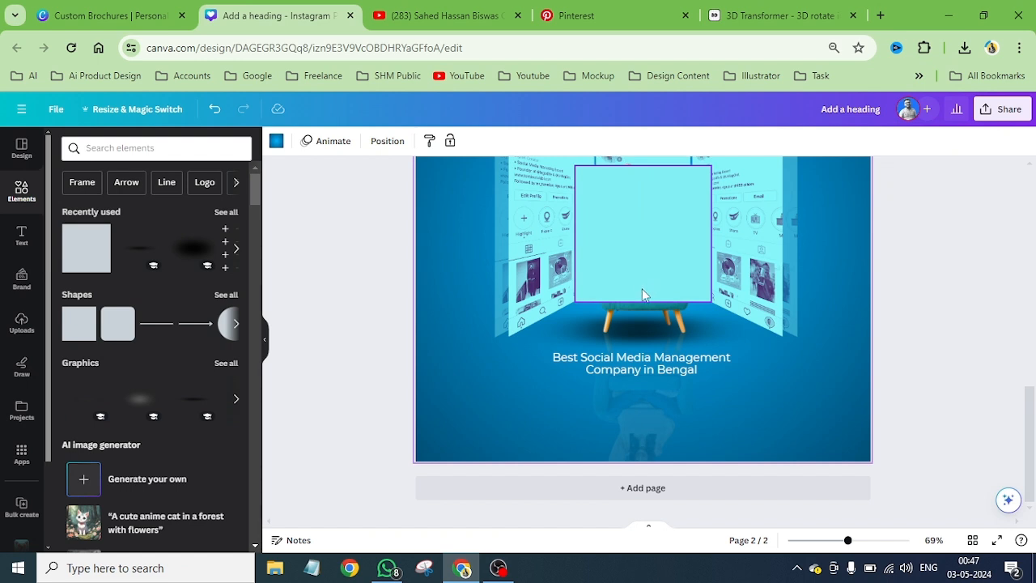
{"action": "left_click_drag", "start_coordinate": [642, 232], "coordinate": [639, 362]}
{"action": "left_click_drag", "start_coordinate": [639, 290], "coordinate": [633, 393]}
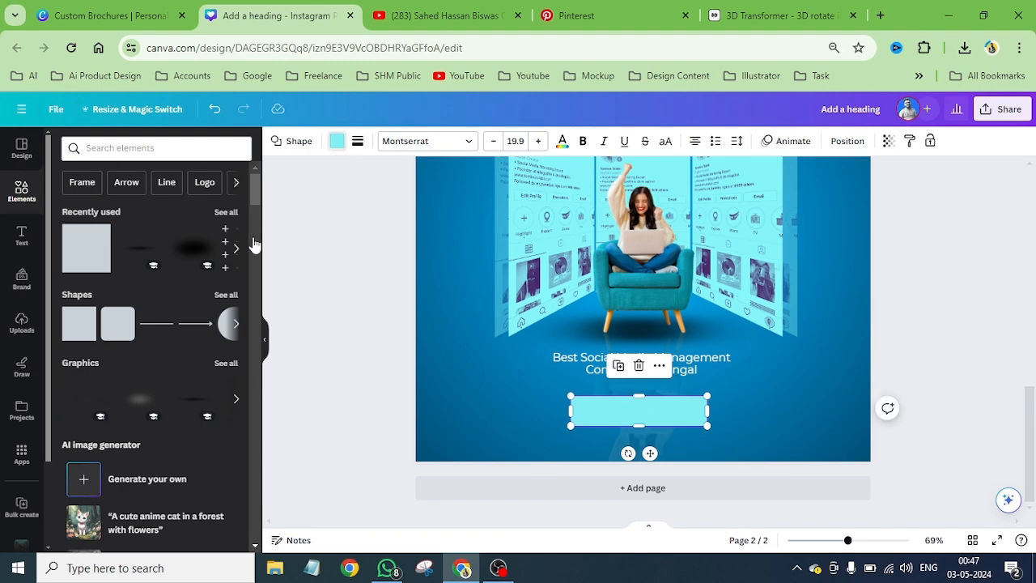
Fill the rectangle below the tagline with white.
{"action": "left_click", "coordinate": [66, 214]}
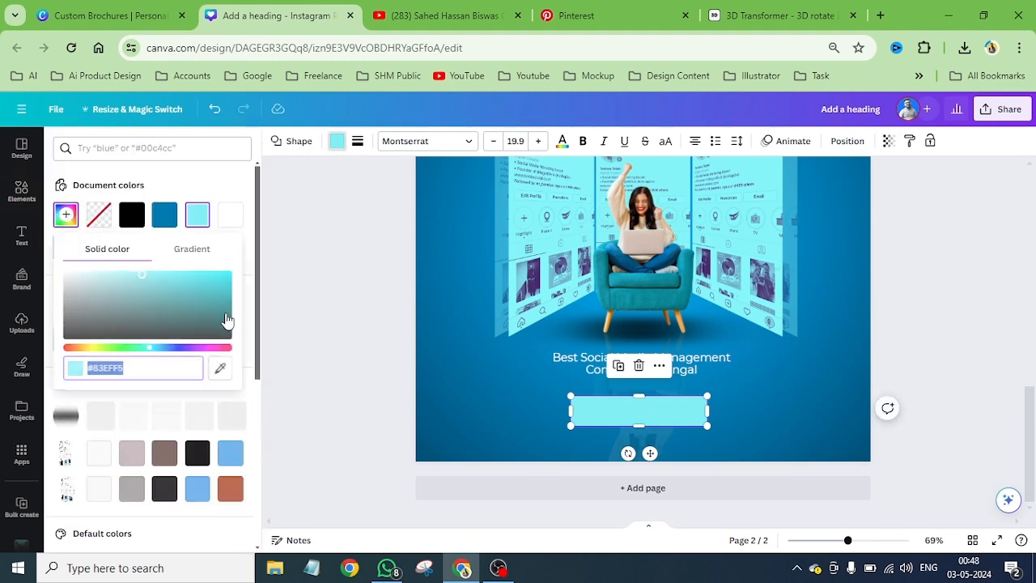
{"action": "left_click", "coordinate": [72, 220]}
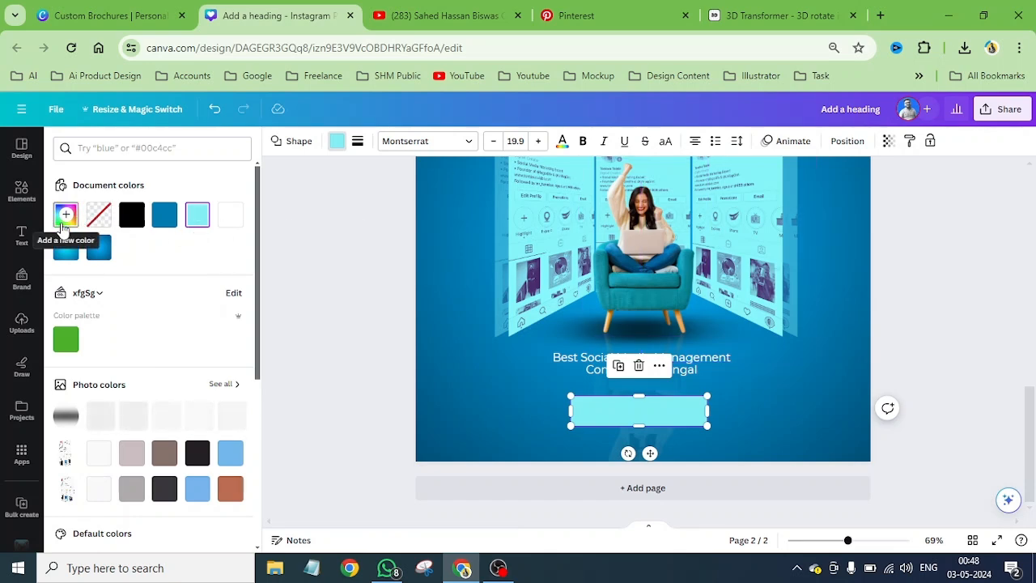
{"action": "left_click", "coordinate": [65, 215]}
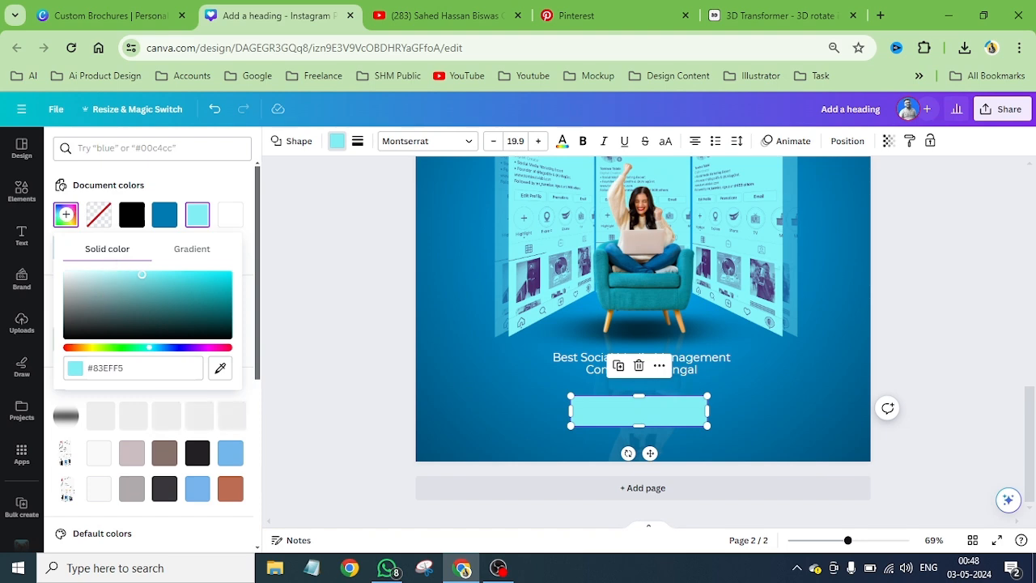
{"action": "left_click", "coordinate": [777, 416]}
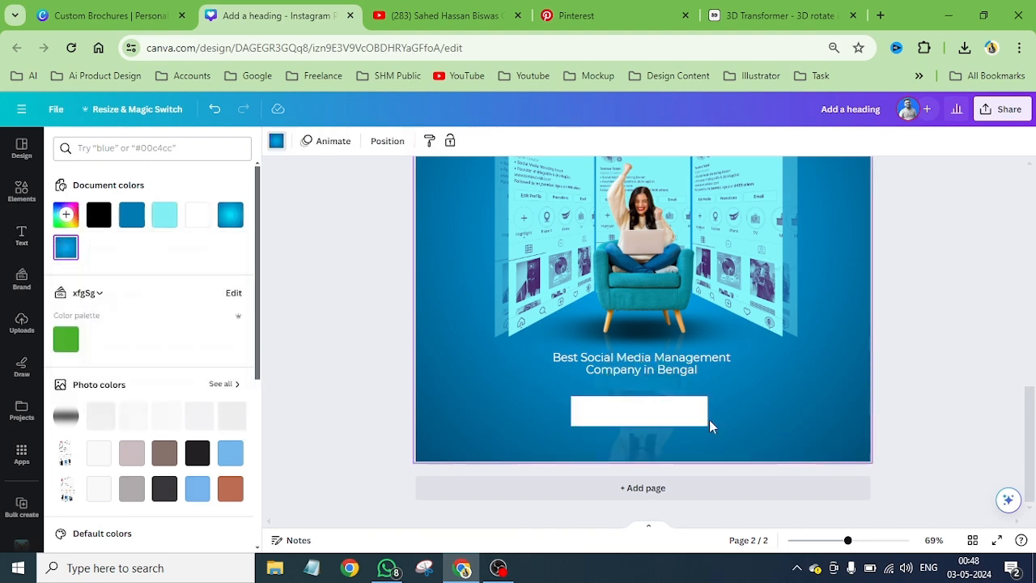
Set the white rectangle's corner rounding to the maximum to give it a pill-shaped button outline.
{"action": "left_click", "coordinate": [622, 409]}
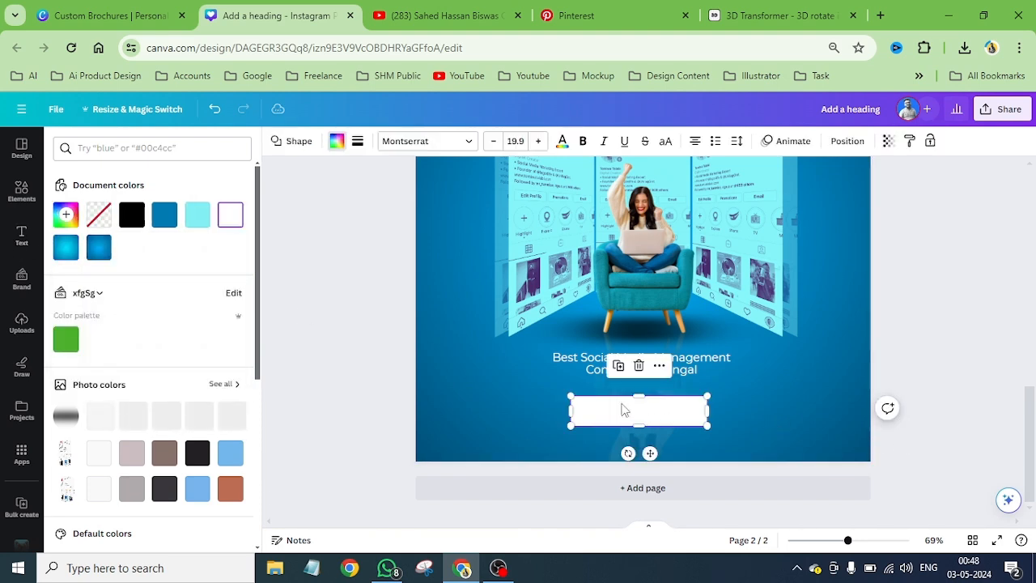
{"action": "left_click", "coordinate": [360, 144]}
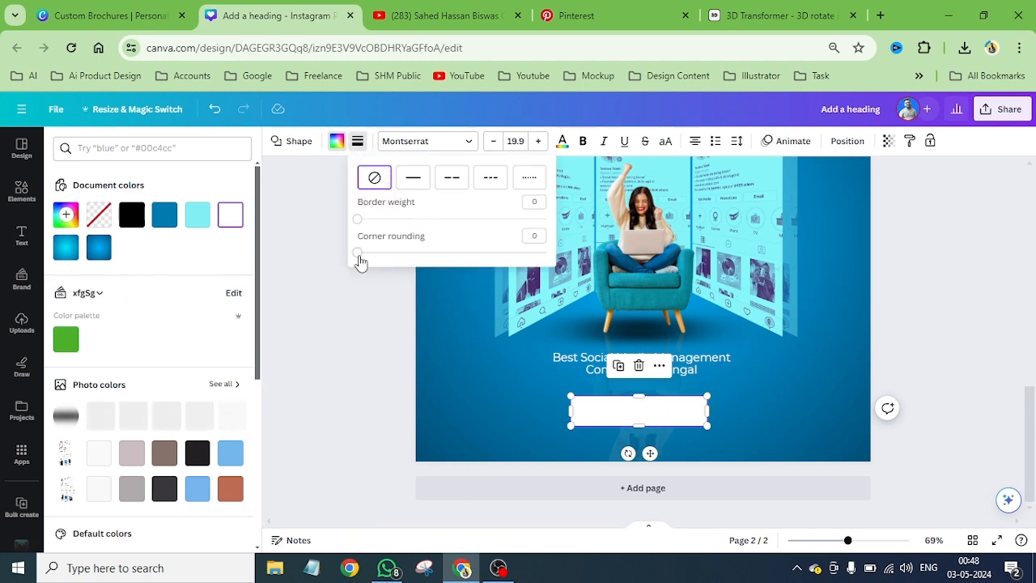
{"action": "left_click_drag", "start_coordinate": [361, 261], "coordinate": [546, 253]}
{"action": "left_click", "coordinate": [783, 427]}
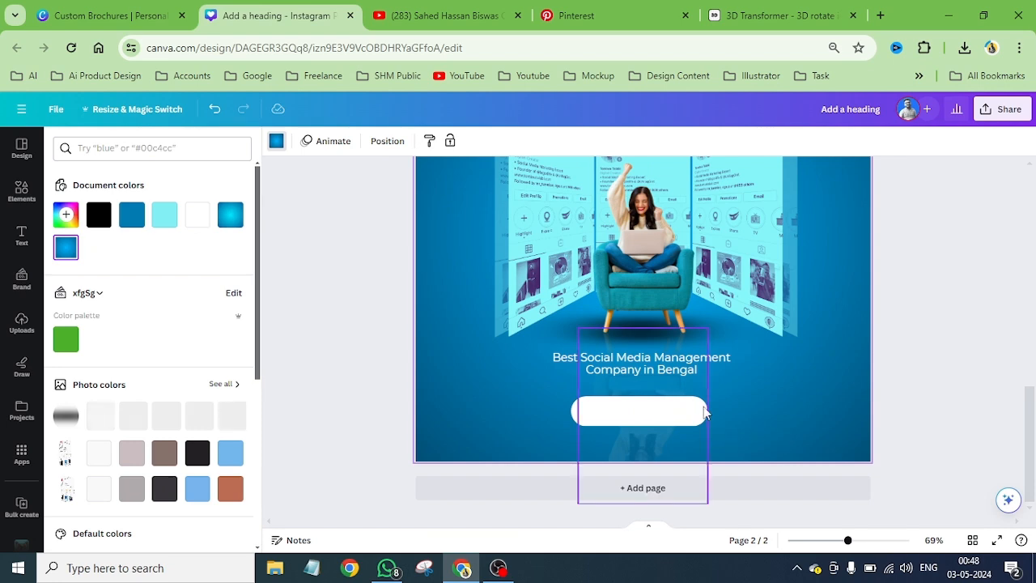
{"action": "scroll", "coordinate": [756, 406], "scroll_direction": "up", "scroll_amount": 5}
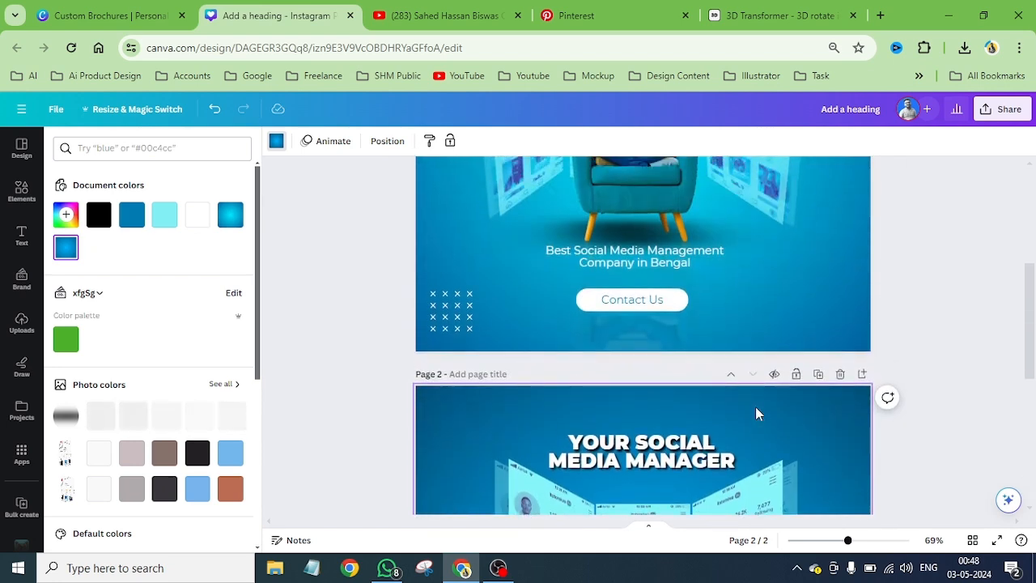
Duplicate the tagline on page 2, replace the copy's text with "Contact Us" and narrow its text box to fit the words.
{"action": "scroll", "coordinate": [756, 407], "scroll_direction": "down", "scroll_amount": 6}
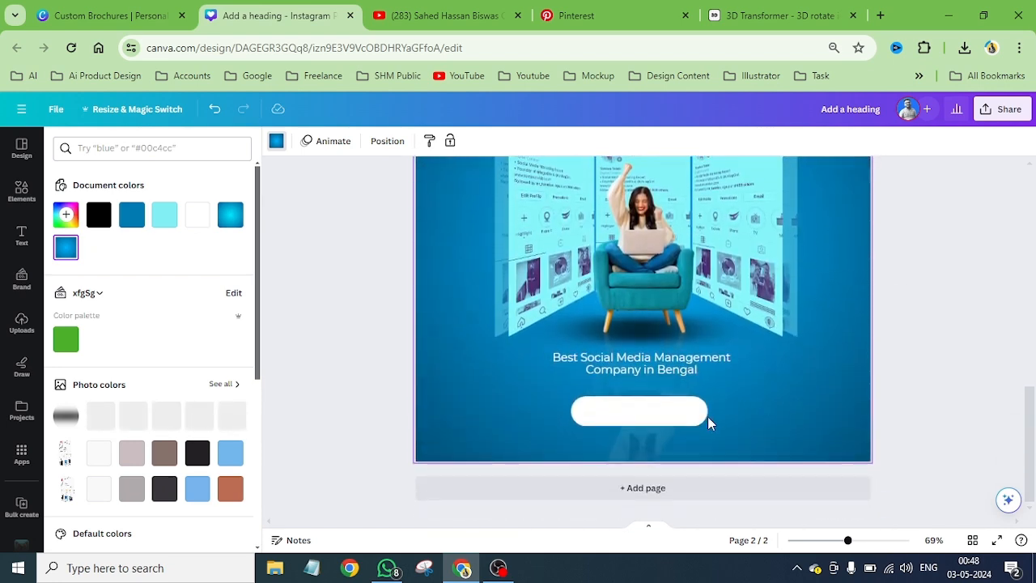
{"action": "scroll", "coordinate": [708, 416], "scroll_direction": "up", "scroll_amount": 5, "text": "ctrl"}
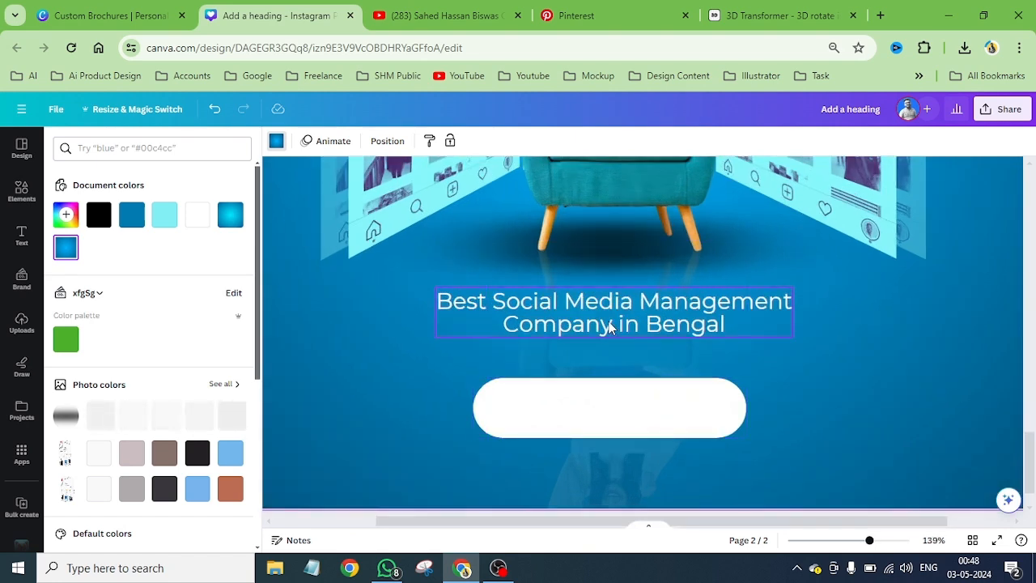
{"action": "left_click_drag", "start_coordinate": [609, 322], "coordinate": [459, 386], "text": "alt"}
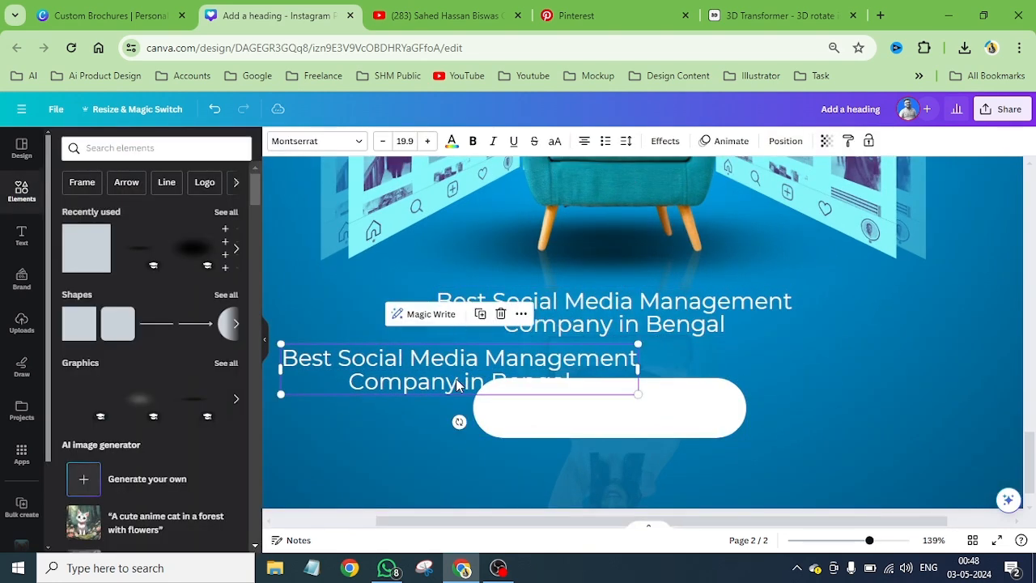
{"action": "double_click", "coordinate": [458, 383]}
{"action": "type", "text": "Co"}
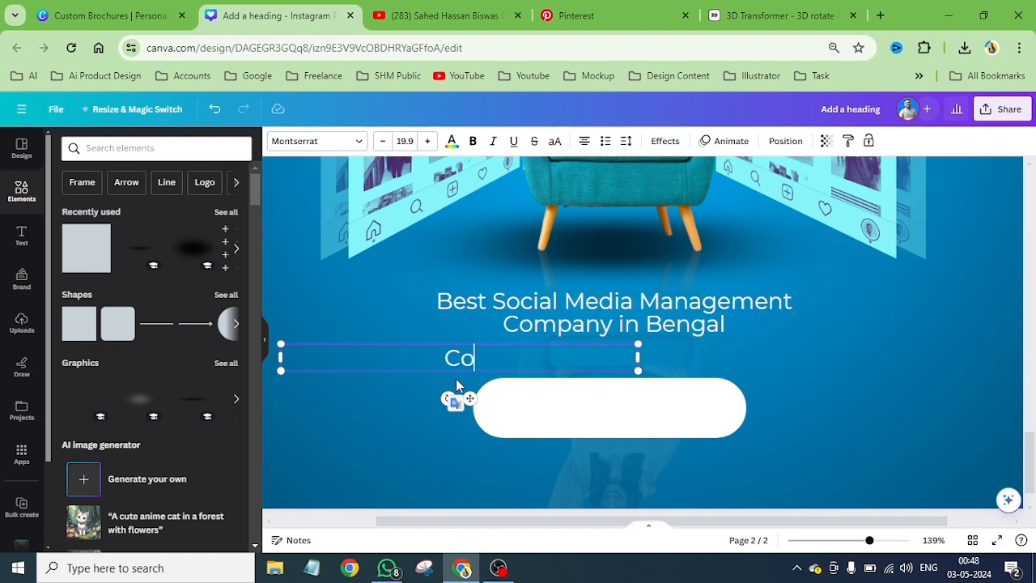
{"action": "type", "text": "ntact Us"}
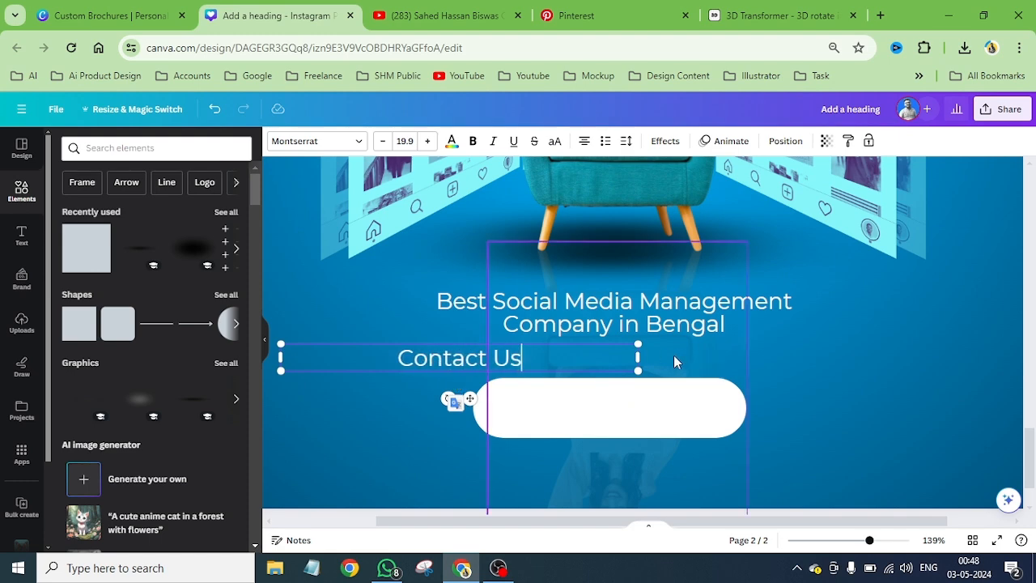
{"action": "left_click_drag", "start_coordinate": [639, 357], "coordinate": [522, 356]}
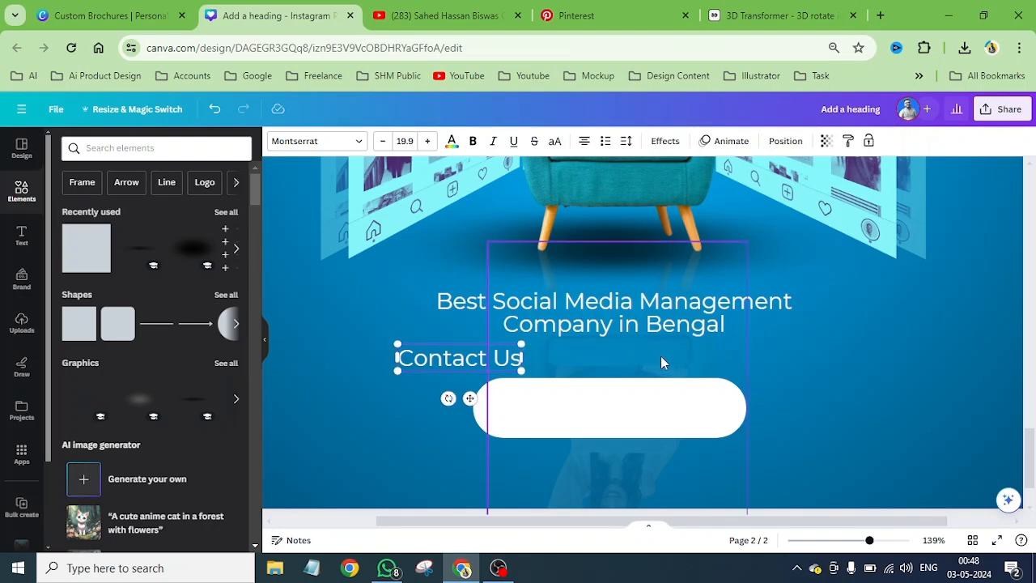
{"action": "left_click", "coordinate": [596, 372]}
Colour the "Contact Us" text with the document's dark blue and place it on the white pill shape.
{"action": "left_click", "coordinate": [447, 360]}
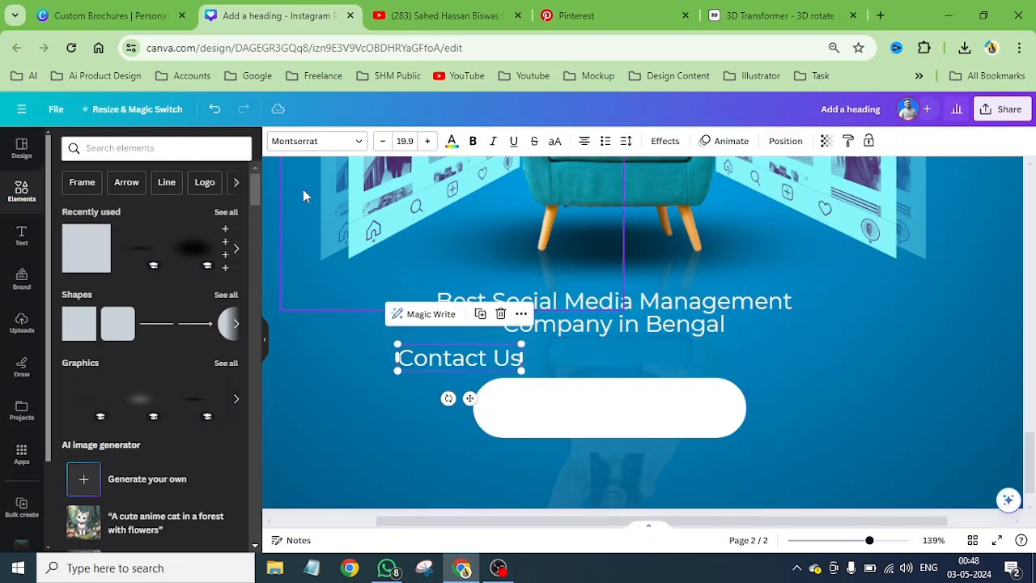
{"action": "left_click", "coordinate": [452, 141]}
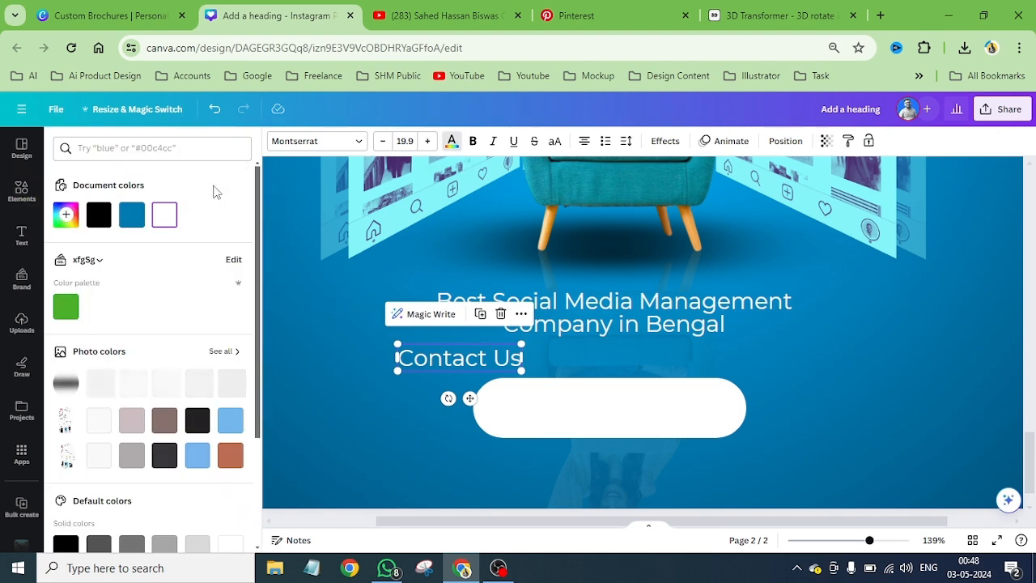
{"action": "left_click", "coordinate": [131, 214]}
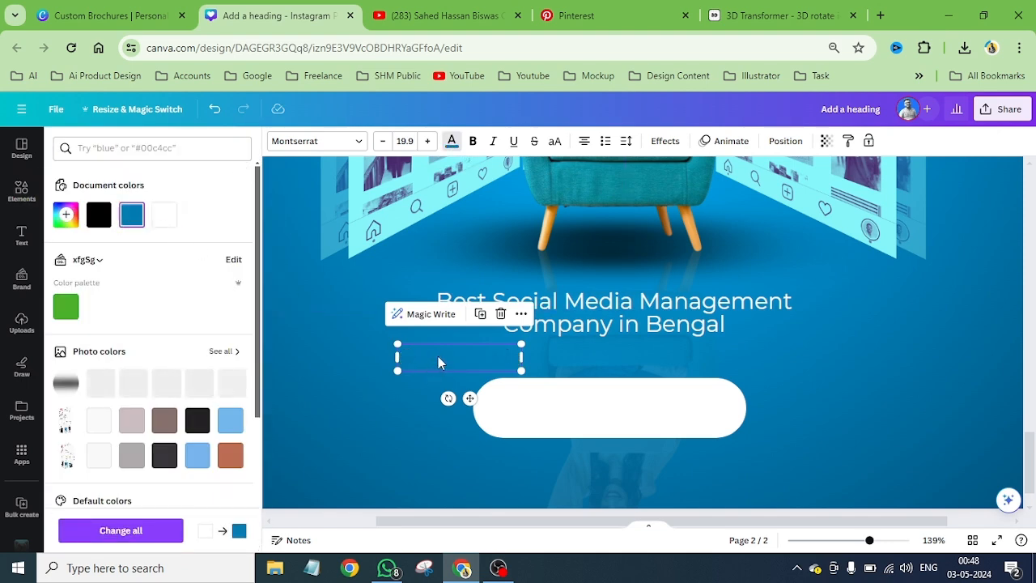
{"action": "left_click_drag", "start_coordinate": [438, 362], "coordinate": [585, 407]}
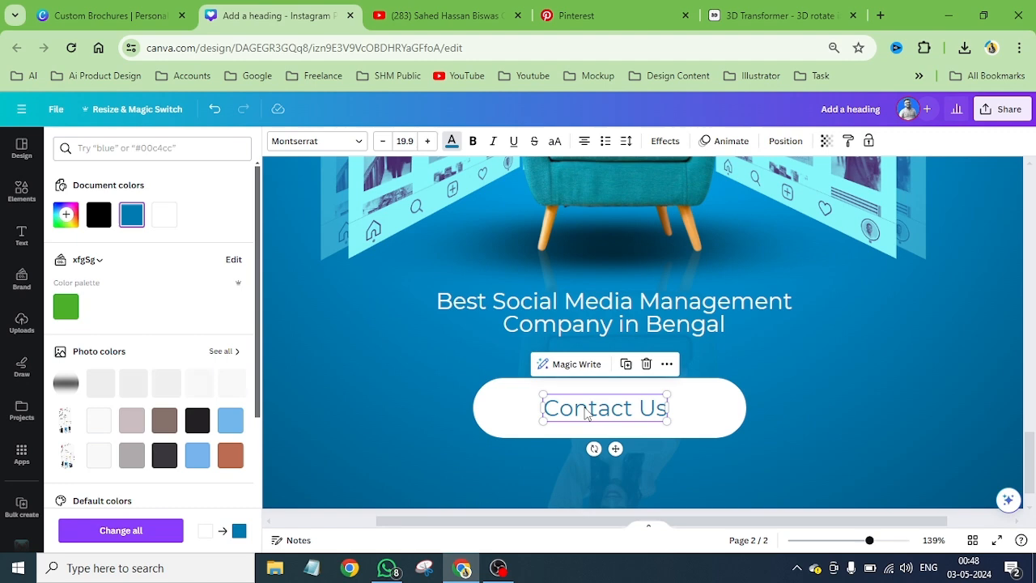
Centre the "Contact Us" text horizontally on the white pill shape and group the two into one button.
{"action": "left_click", "coordinate": [502, 410]}
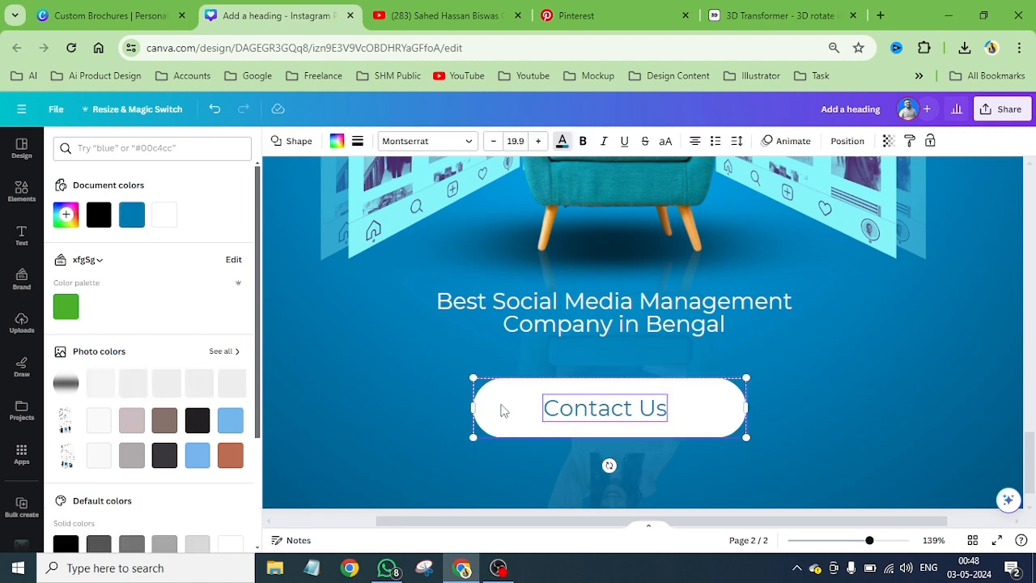
{"action": "left_click", "coordinate": [850, 141]}
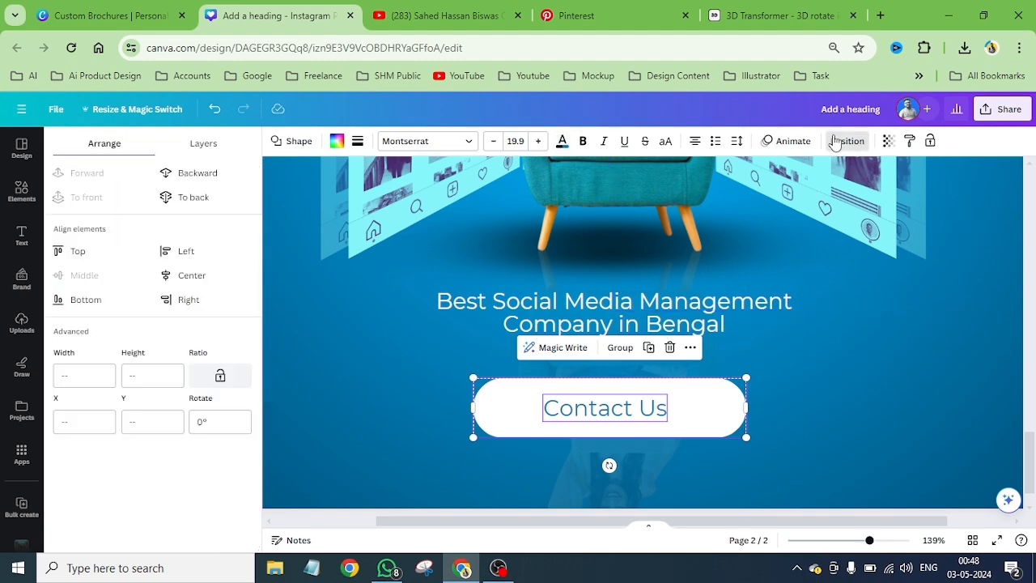
{"action": "left_click", "coordinate": [192, 276]}
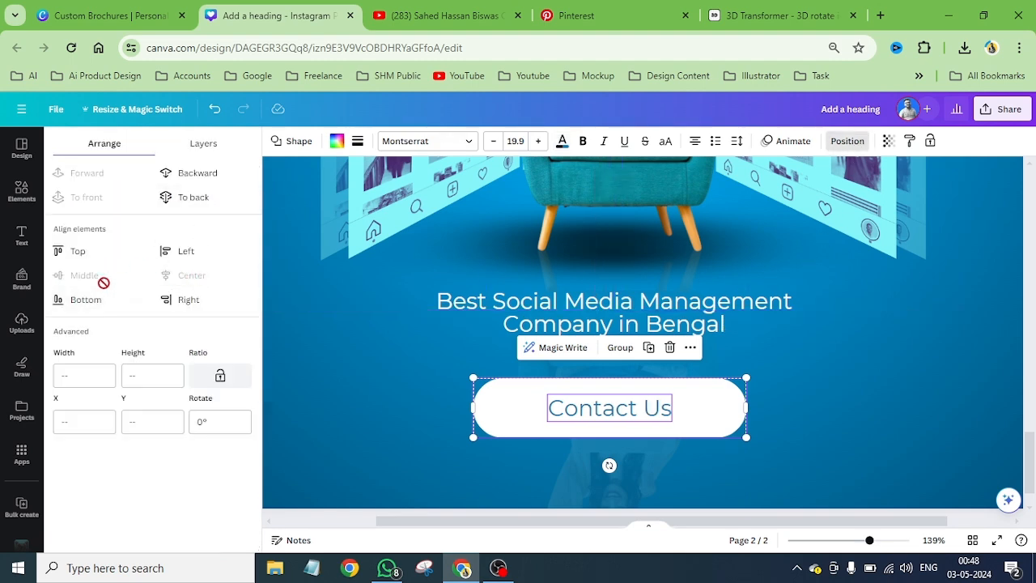
{"action": "left_click", "coordinate": [615, 348]}
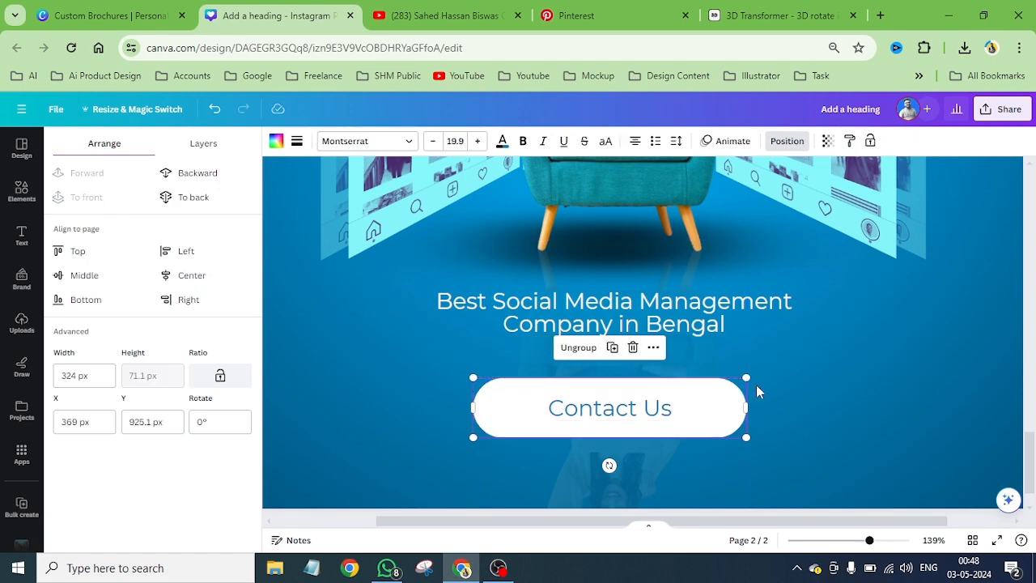
Shrink the "Contact Us" button group to about 261 px wide and position it closer beneath the tagline.
{"action": "left_click_drag", "start_coordinate": [747, 377], "coordinate": [671, 393]}
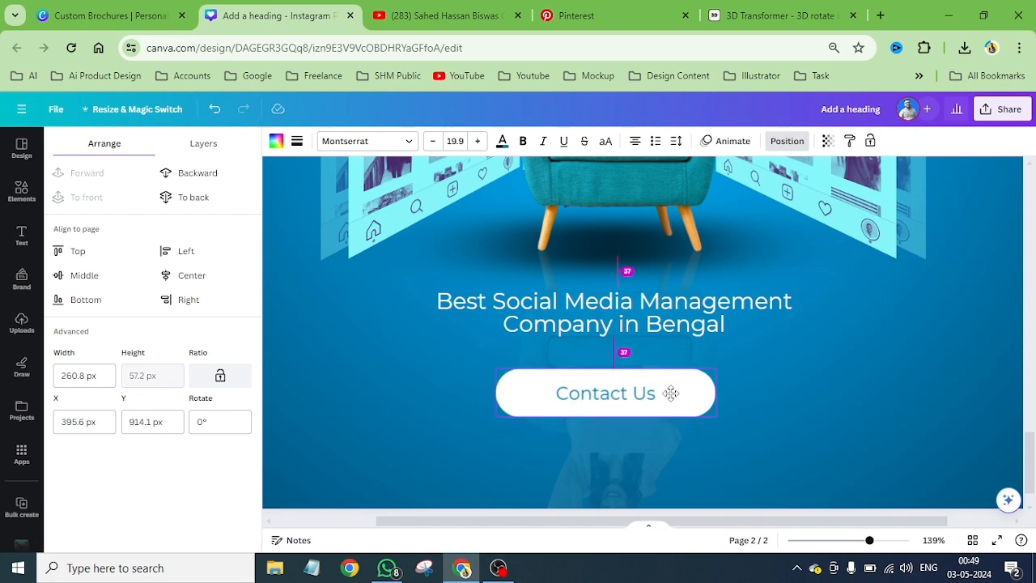
{"action": "left_click_drag", "start_coordinate": [672, 393], "coordinate": [671, 393]}
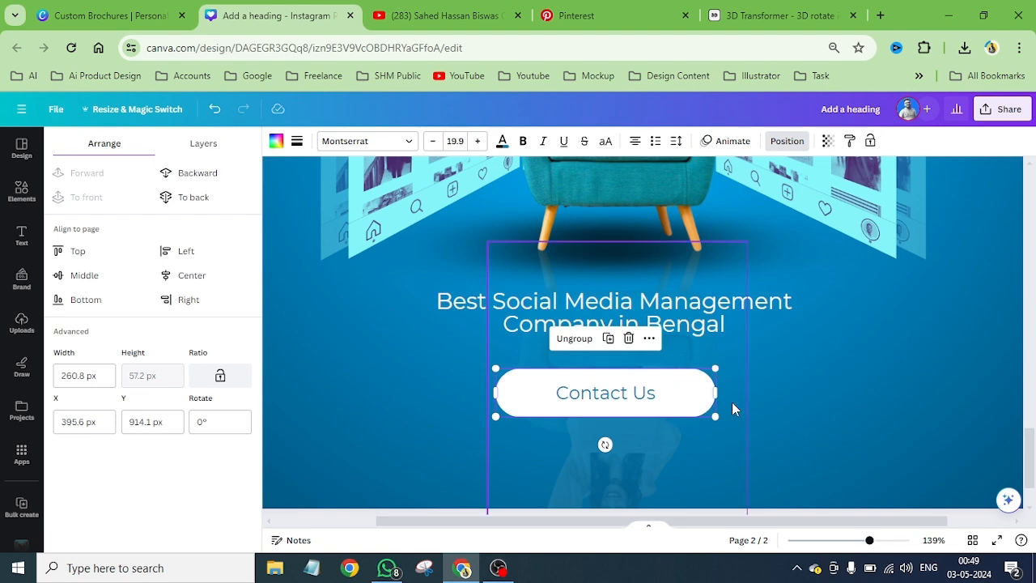
{"action": "left_click", "coordinate": [702, 411]}
{"action": "left_click", "coordinate": [703, 416]}
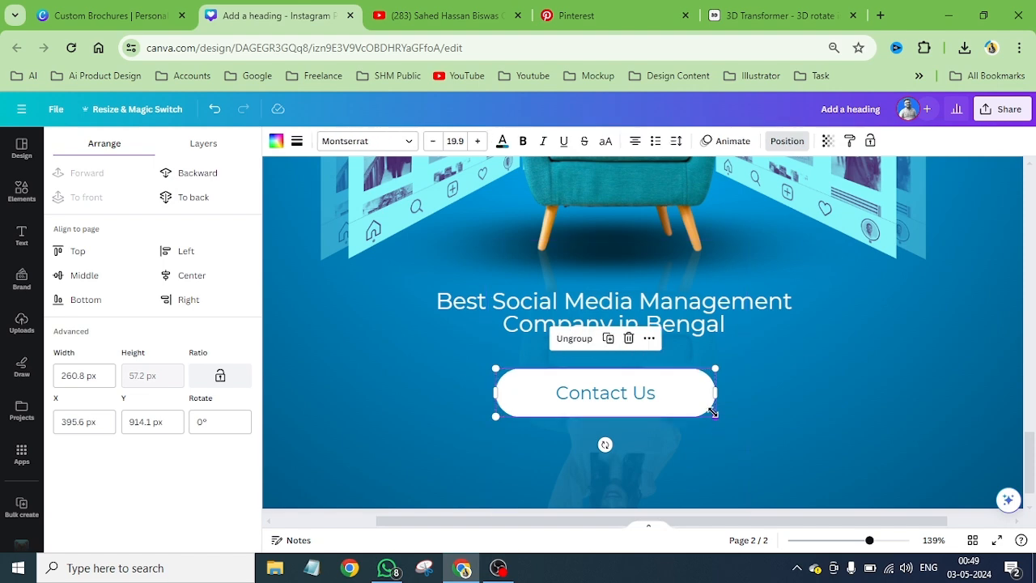
{"action": "key", "text": "Up"}
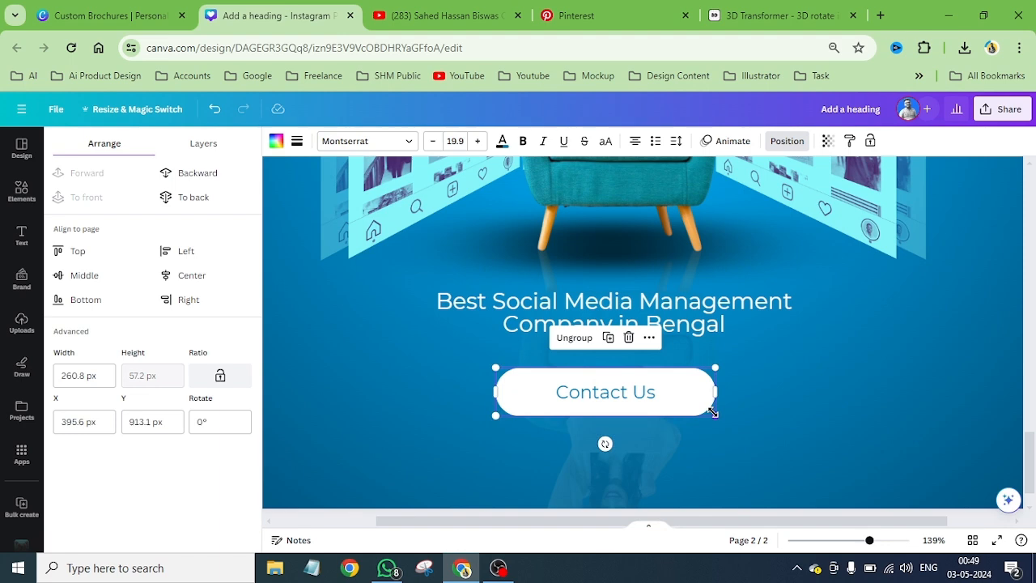
Select all elements on page 2 and move the whole composition slightly upward on the background.
{"action": "scroll", "coordinate": [713, 413], "scroll_direction": "down", "scroll_amount": 5}
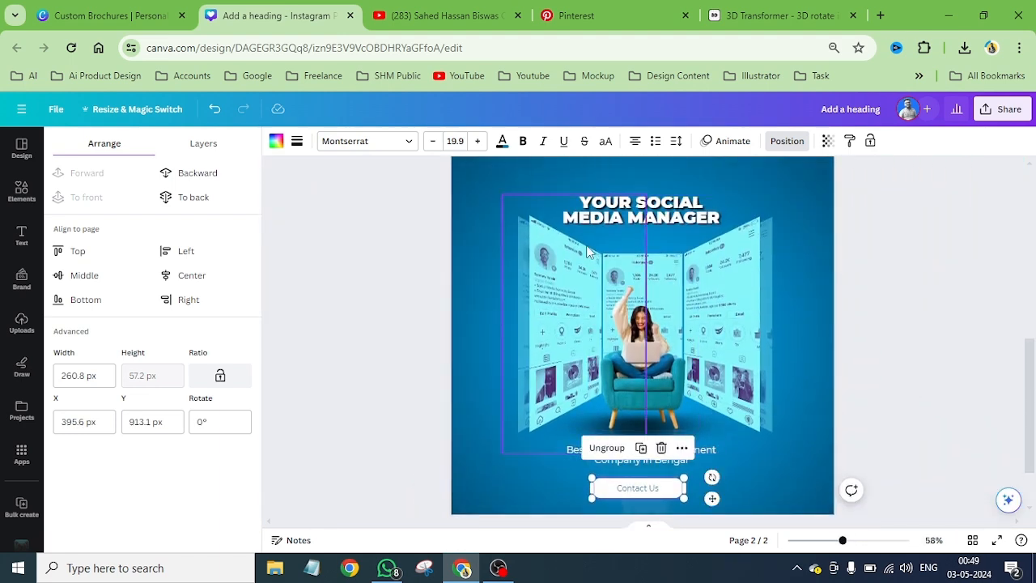
{"action": "scroll", "coordinate": [587, 251], "scroll_direction": "down", "scroll_amount": 1}
{"action": "left_click", "coordinate": [513, 190]}
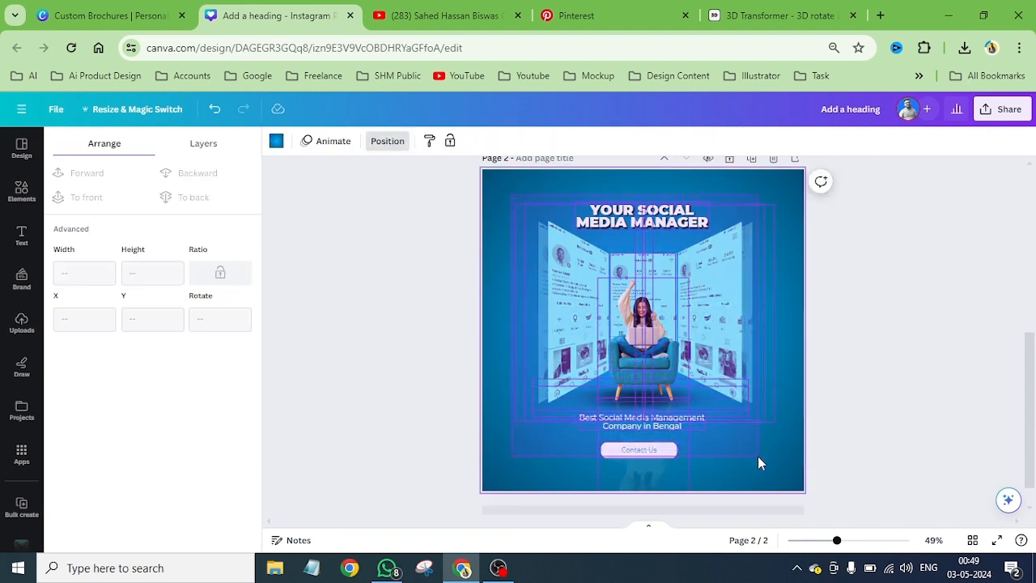
{"action": "key", "text": "ctrl+a"}
{"action": "left_click_drag", "start_coordinate": [646, 359], "coordinate": [645, 354]}
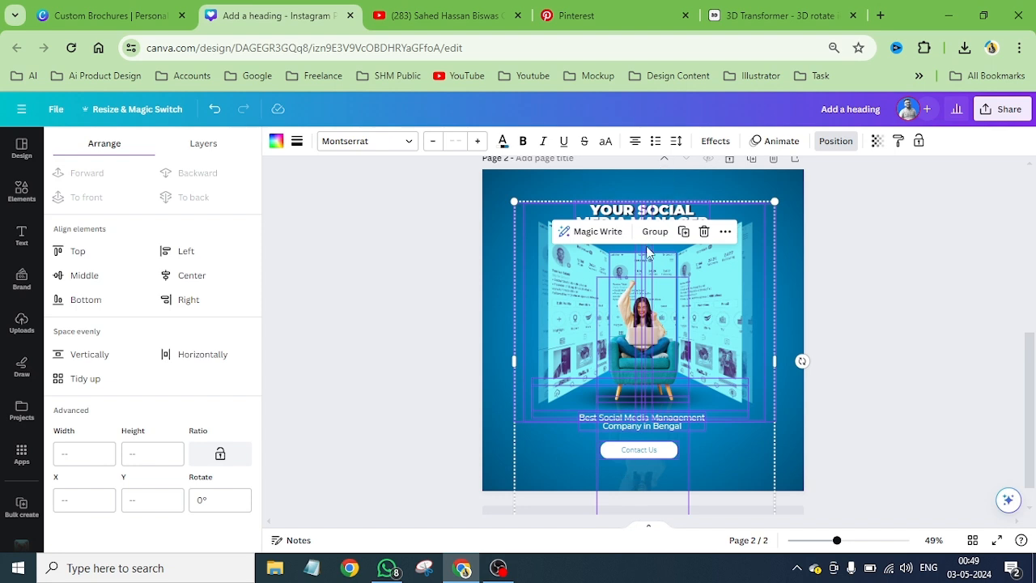
{"action": "left_click_drag", "start_coordinate": [648, 254], "coordinate": [647, 242]}
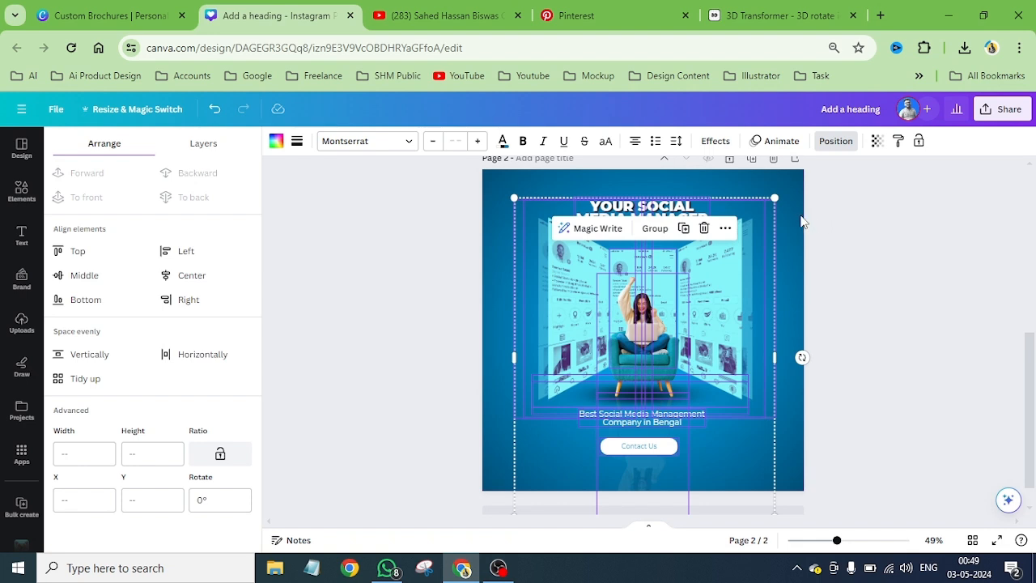
{"action": "left_click", "coordinate": [802, 221]}
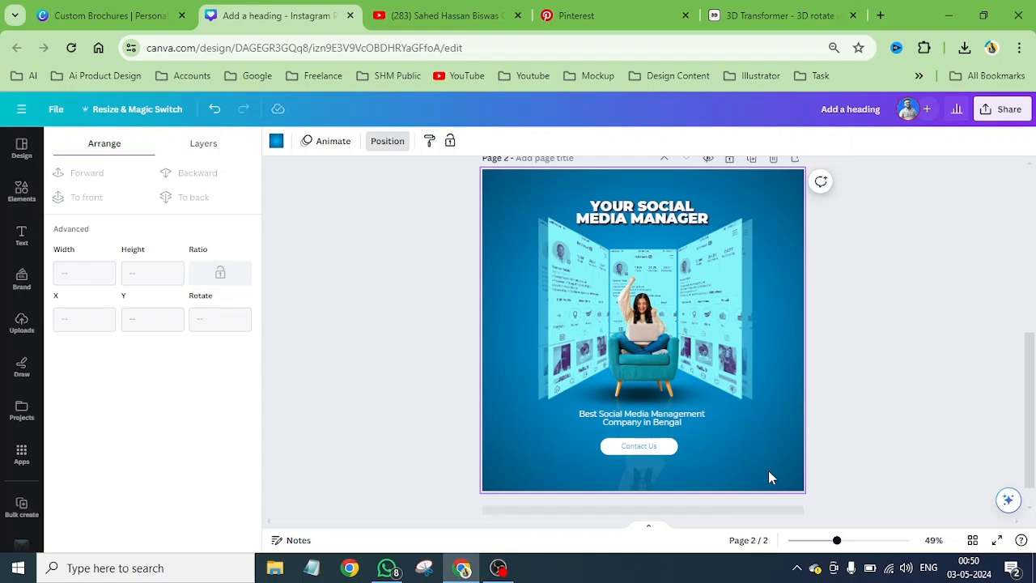
Search the graphics for "send", add the paper plane with a dotted trail to page 2 and place it at the heading's upper right end.
{"action": "scroll", "coordinate": [743, 450], "scroll_direction": "up", "scroll_amount": 5}
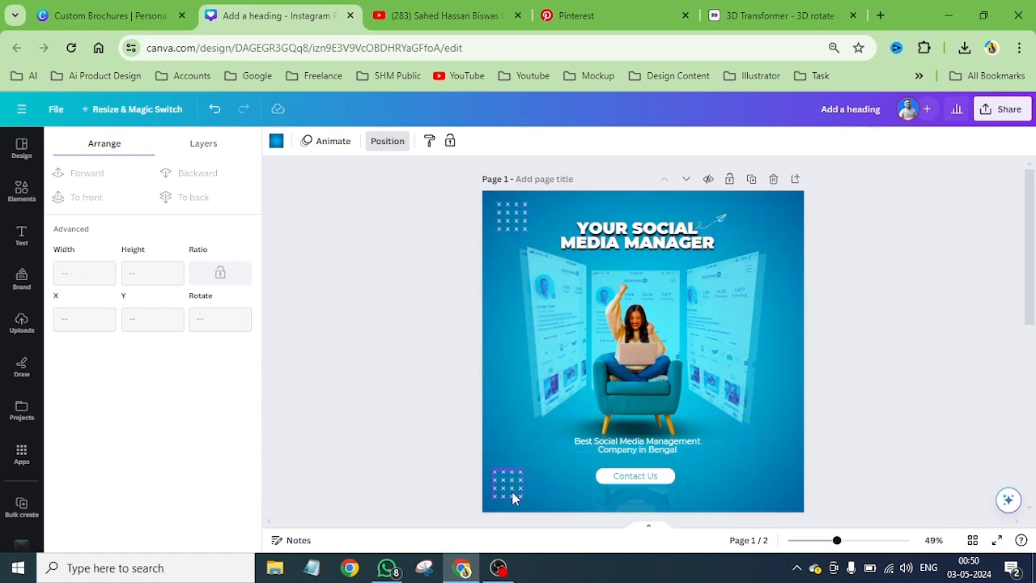
{"action": "left_click", "coordinate": [513, 497]}
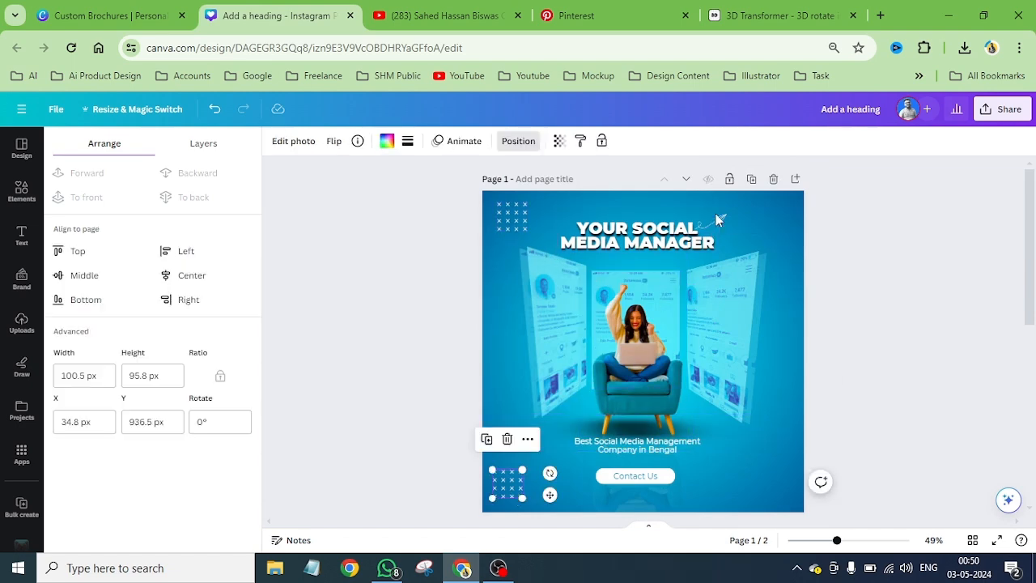
{"action": "scroll", "coordinate": [719, 220], "scroll_direction": "down", "scroll_amount": 5}
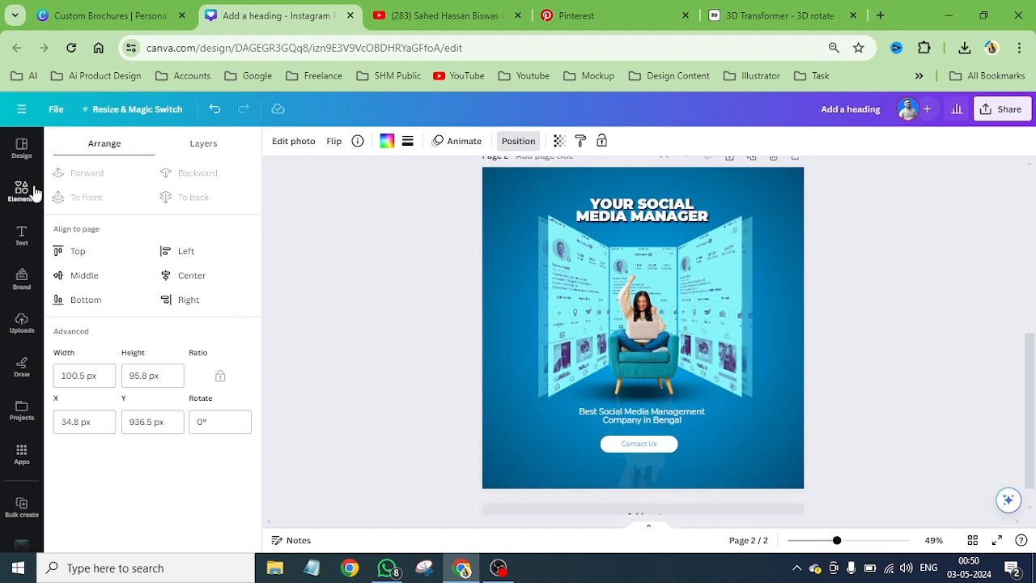
{"action": "left_click", "coordinate": [22, 191]}
{"action": "left_click", "coordinate": [109, 149]}
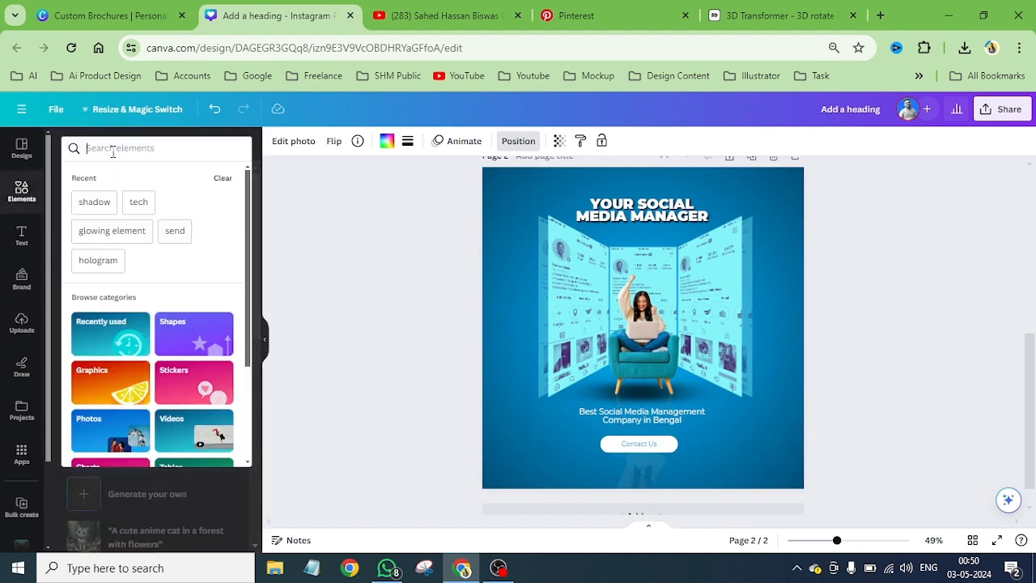
{"action": "type", "text": "send"}
{"action": "key", "text": "Return"}
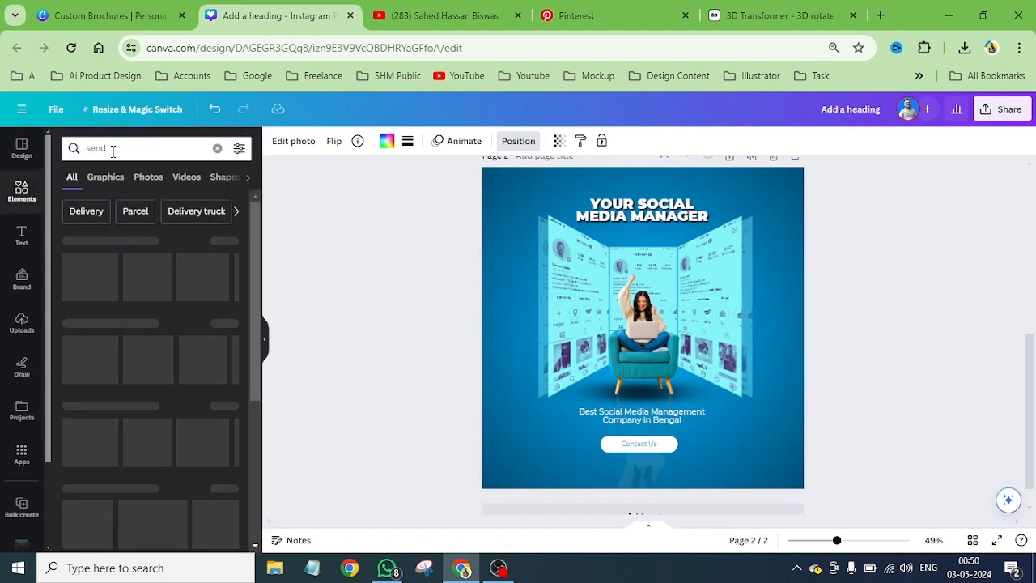
{"action": "left_click", "coordinate": [112, 180]}
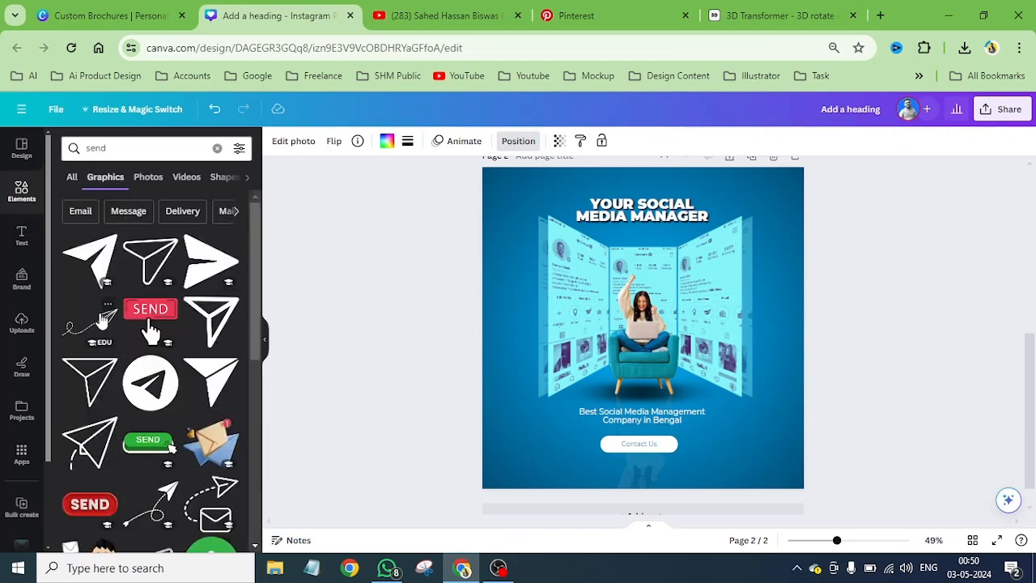
{"action": "scroll", "coordinate": [208, 320], "scroll_direction": "down", "scroll_amount": 3}
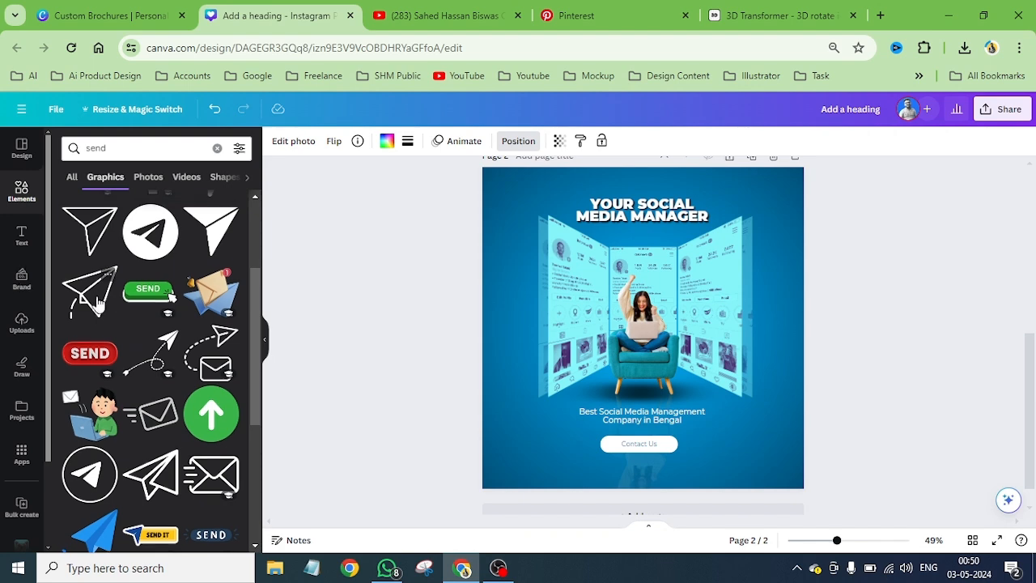
{"action": "scroll", "coordinate": [98, 304], "scroll_direction": "up", "scroll_amount": 3}
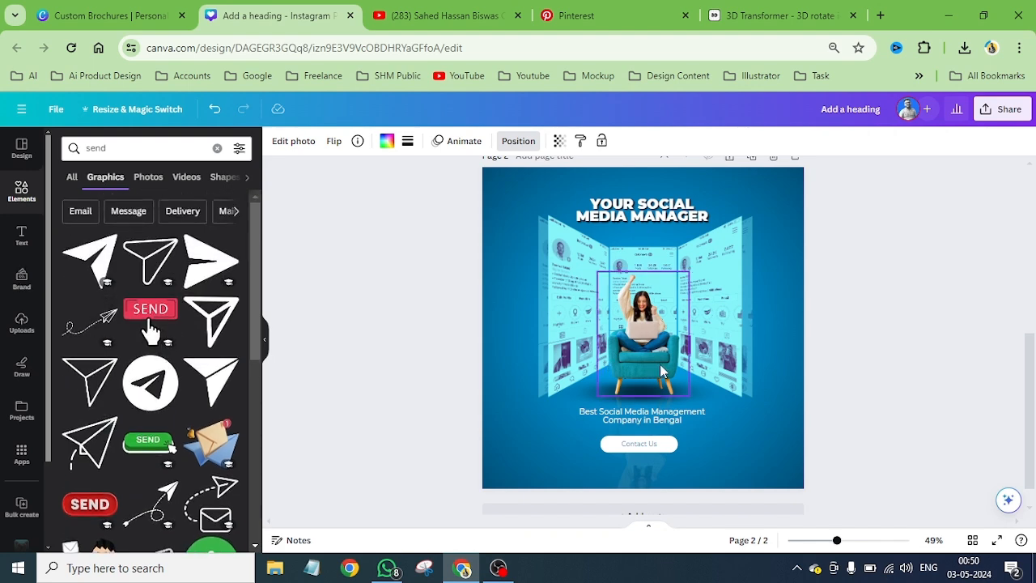
{"action": "left_click", "coordinate": [91, 324]}
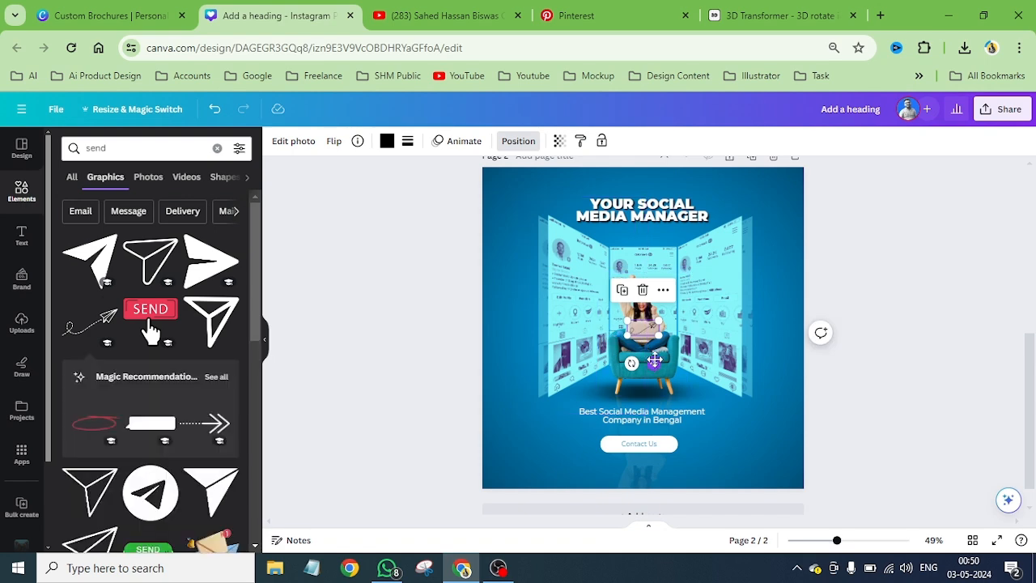
{"action": "left_click_drag", "start_coordinate": [655, 362], "coordinate": [720, 235]}
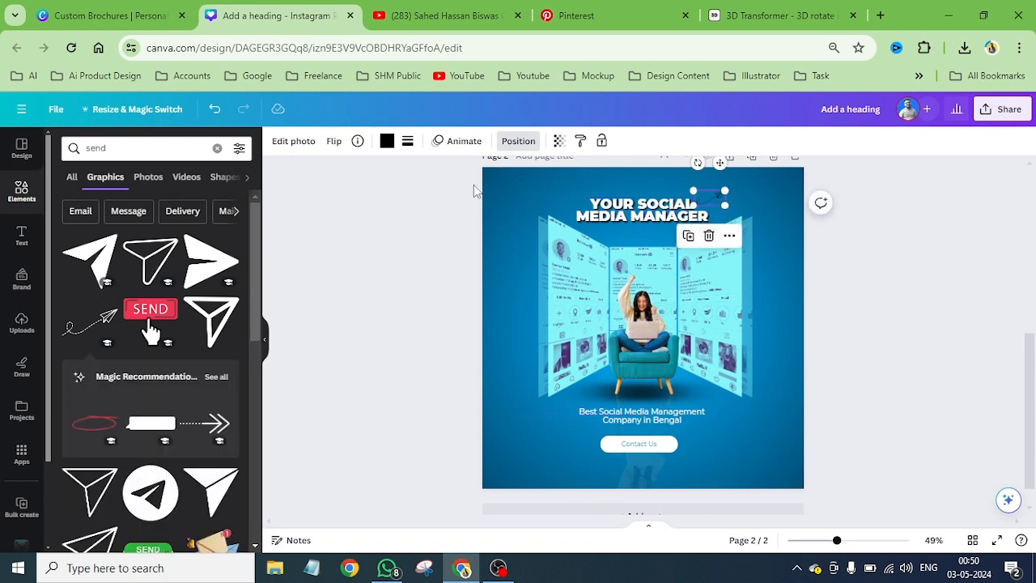
Colour the paper plane graphic beside the heading white.
{"action": "left_click", "coordinate": [387, 140]}
{"action": "left_click", "coordinate": [164, 215]}
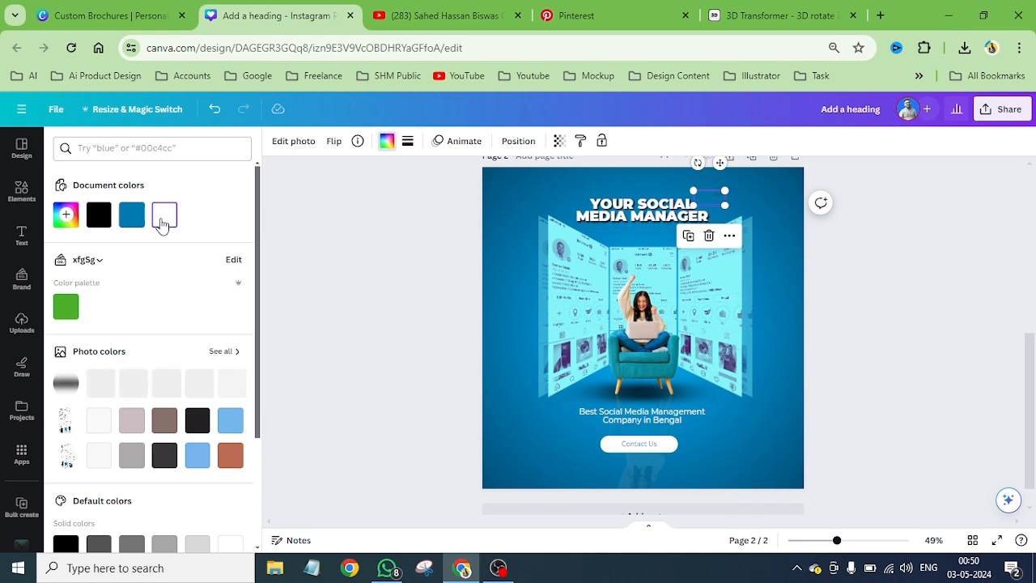
{"action": "left_click", "coordinate": [775, 197]}
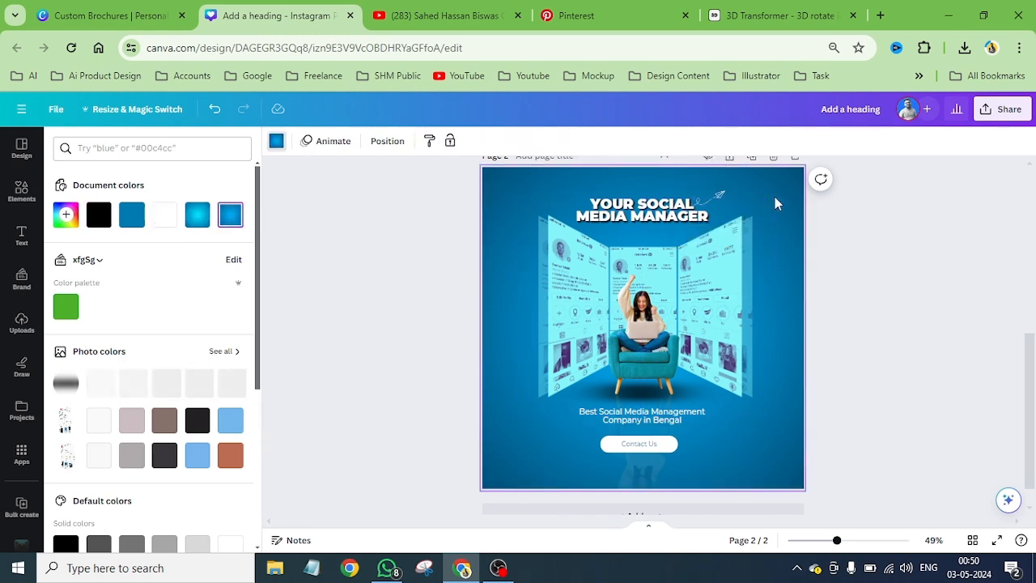
Look up the details of the cross-pattern graphic on page 1 and copy its title, "White Dynamic Element".
{"action": "scroll", "coordinate": [722, 227], "scroll_direction": "up", "scroll_amount": 3}
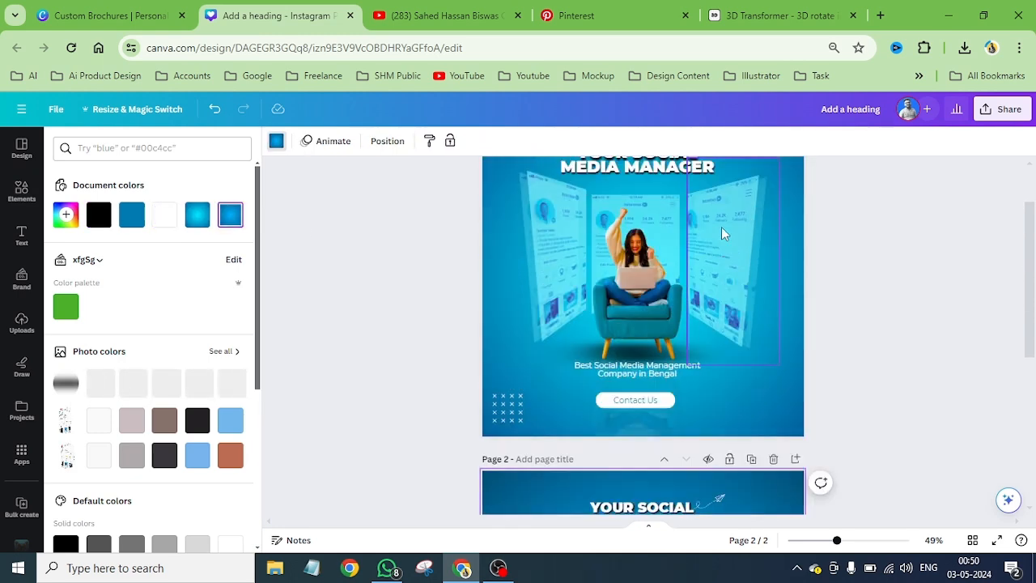
{"action": "left_click", "coordinate": [506, 406]}
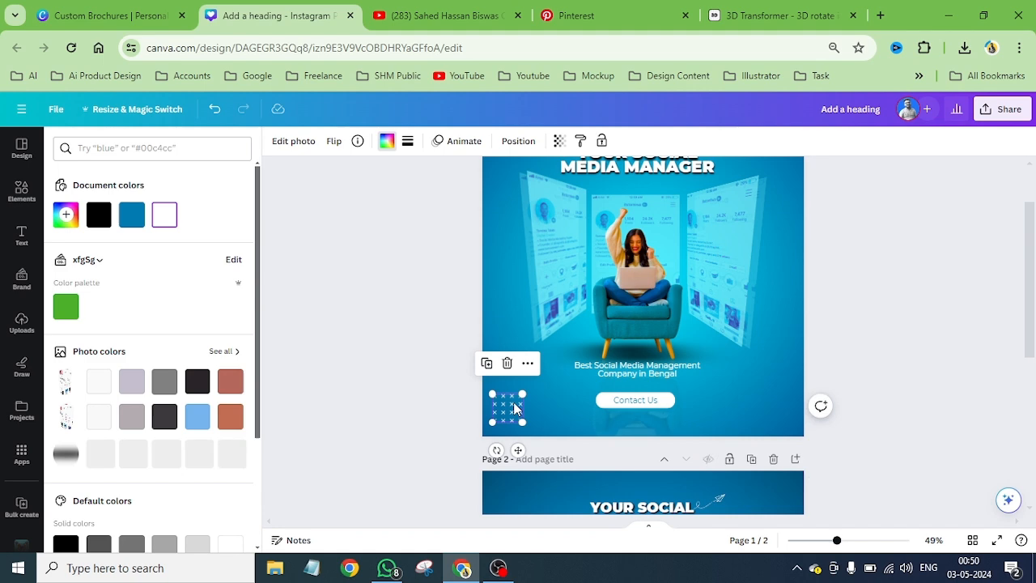
{"action": "left_click", "coordinate": [358, 142]}
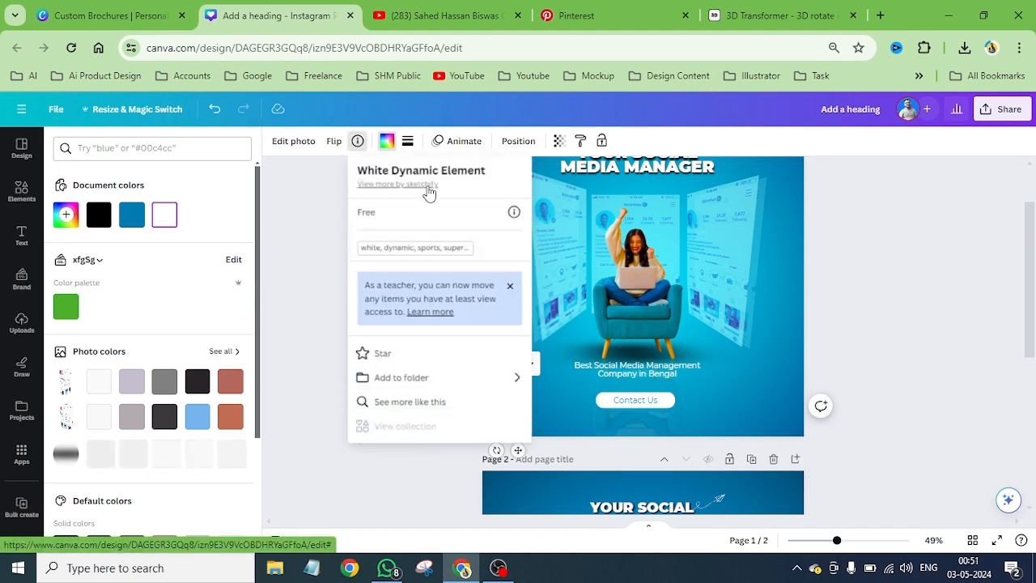
{"action": "mouse_move", "coordinate": [507, 171]}
{"action": "left_mouse_down"}
{"action": "mouse_move", "coordinate": [361, 169]}
{"action": "mouse_move", "coordinate": [348, 184]}
{"action": "left_mouse_up"}
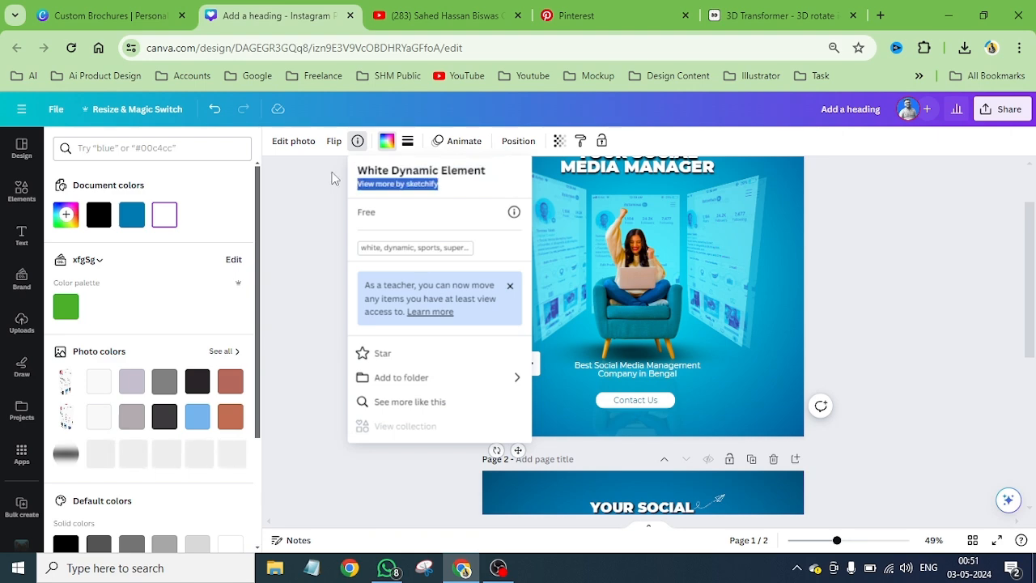
{"action": "left_click_drag", "start_coordinate": [357, 150], "coordinate": [360, 157]}
{"action": "key", "text": "ctrl+c"}
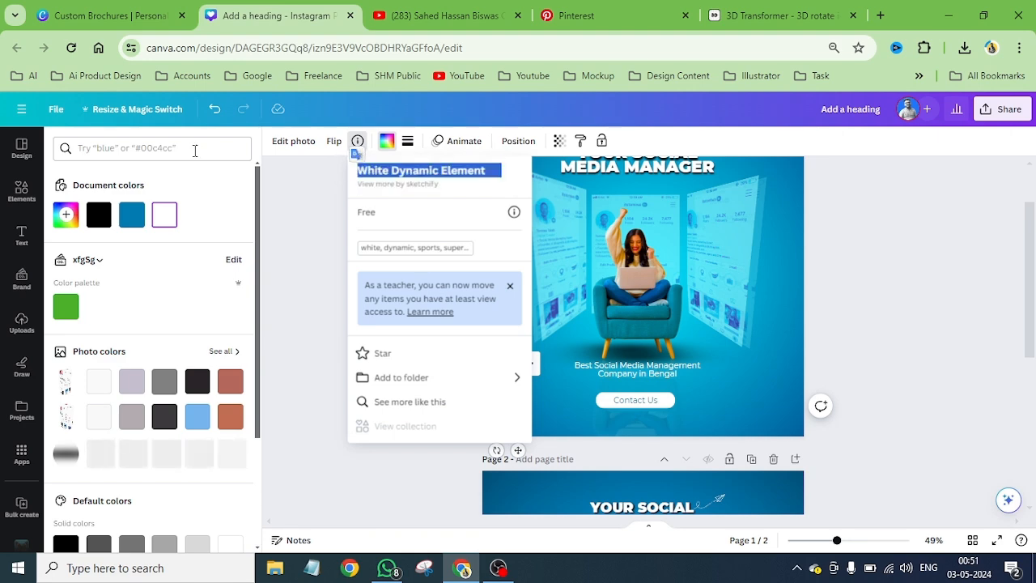
Search the elements for "White Dynamic Element" and limit the results to graphics.
{"action": "left_click", "coordinate": [22, 191]}
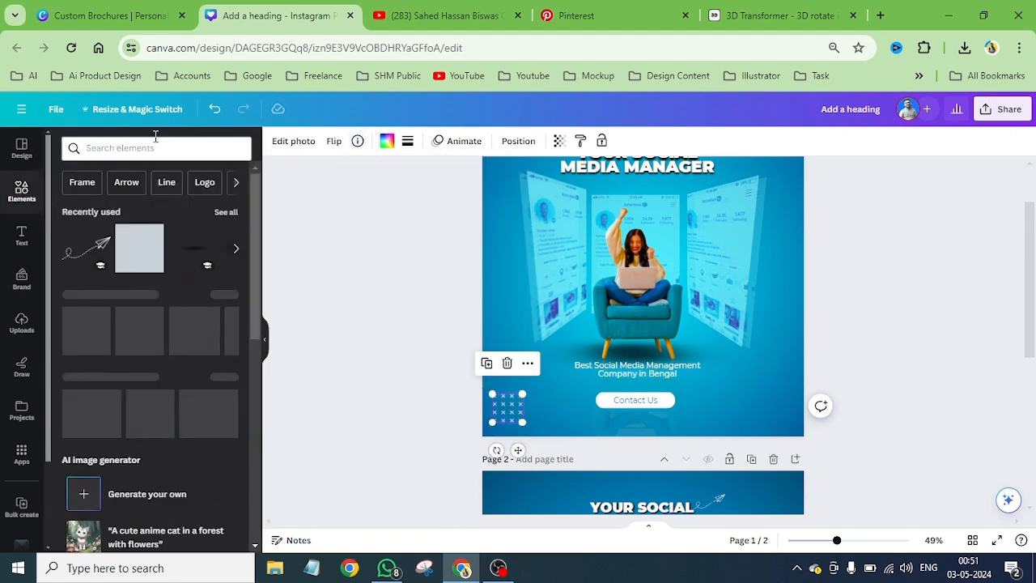
{"action": "left_click", "coordinate": [145, 146]}
{"action": "key", "text": "ctrl+v"}
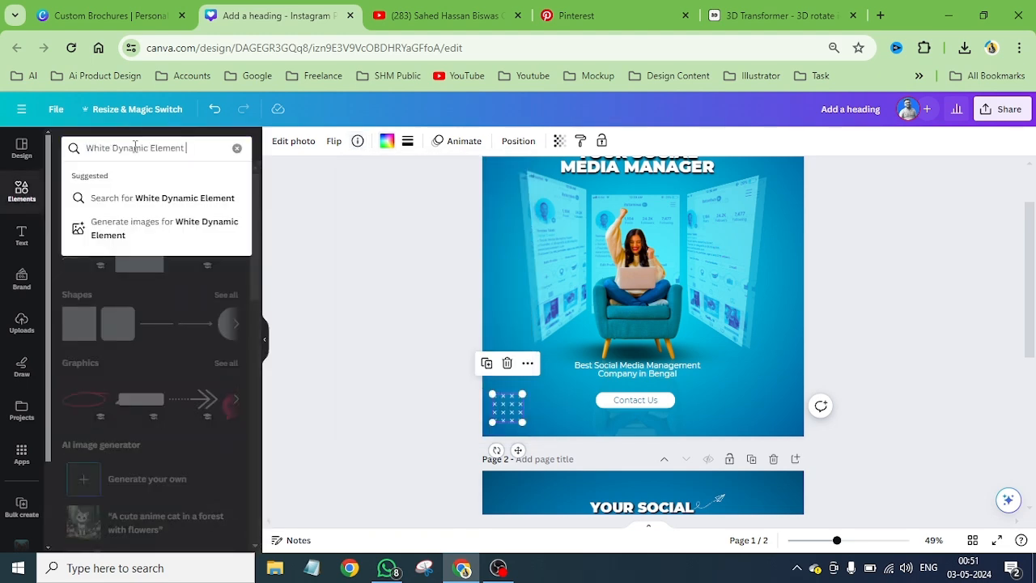
{"action": "key", "text": "Return"}
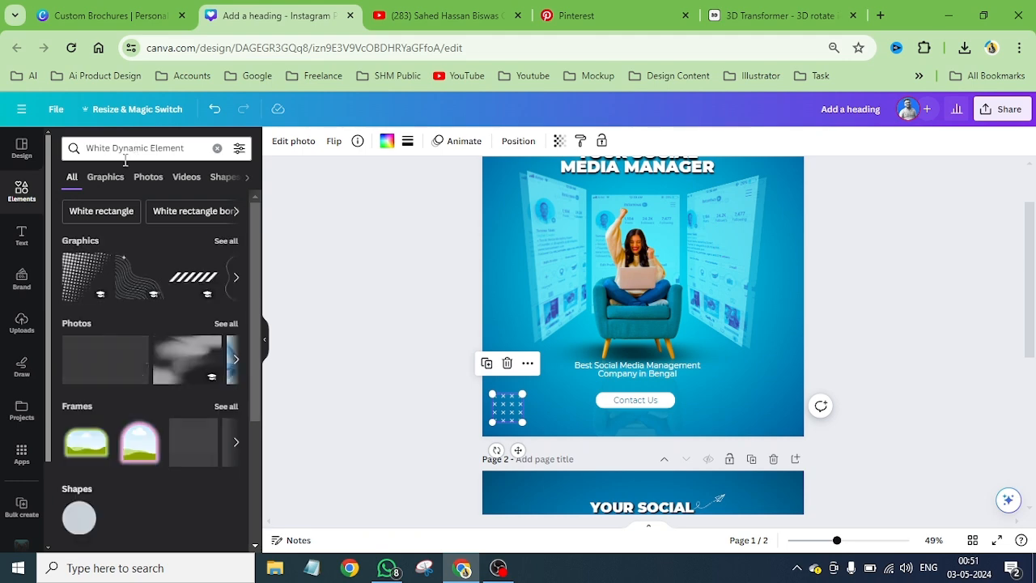
{"action": "left_click", "coordinate": [107, 177]}
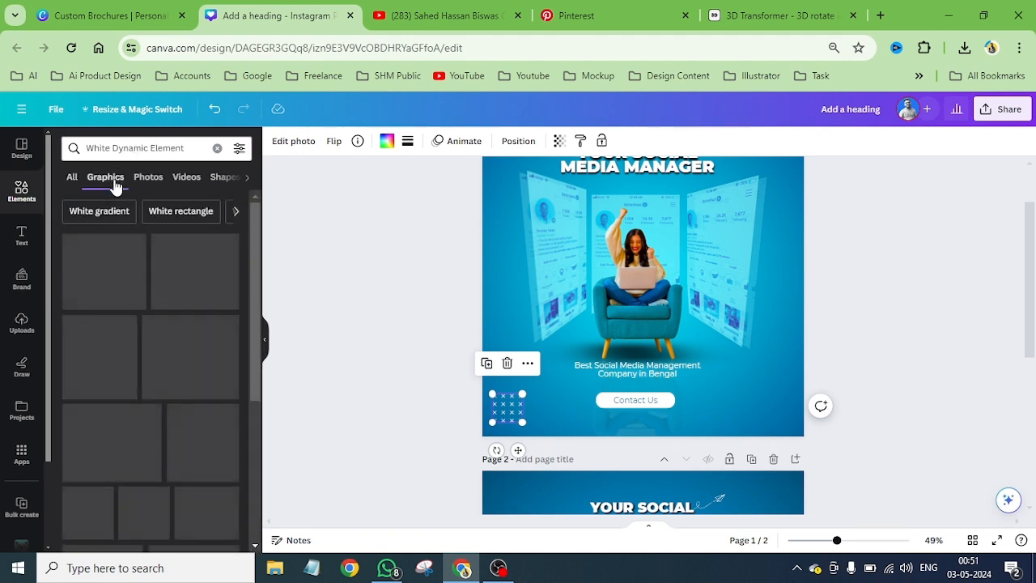
{"action": "scroll", "coordinate": [221, 326], "scroll_direction": "down", "scroll_amount": 1}
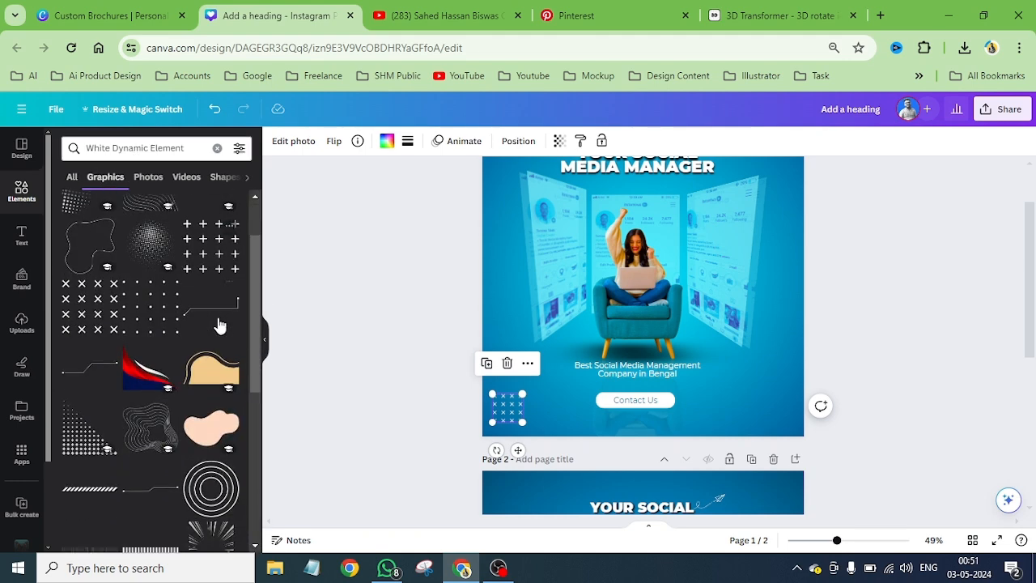
Add the white four-by-four cross pattern to page 2 and align it in the design's upper left corner.
{"action": "scroll", "coordinate": [733, 382], "scroll_direction": "down", "scroll_amount": 4}
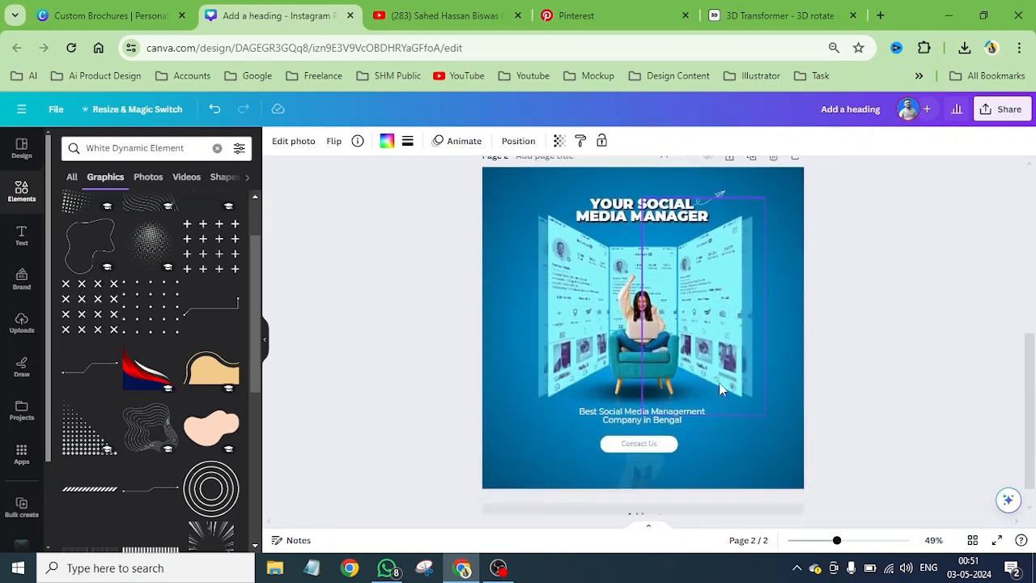
{"action": "left_click", "coordinate": [99, 324]}
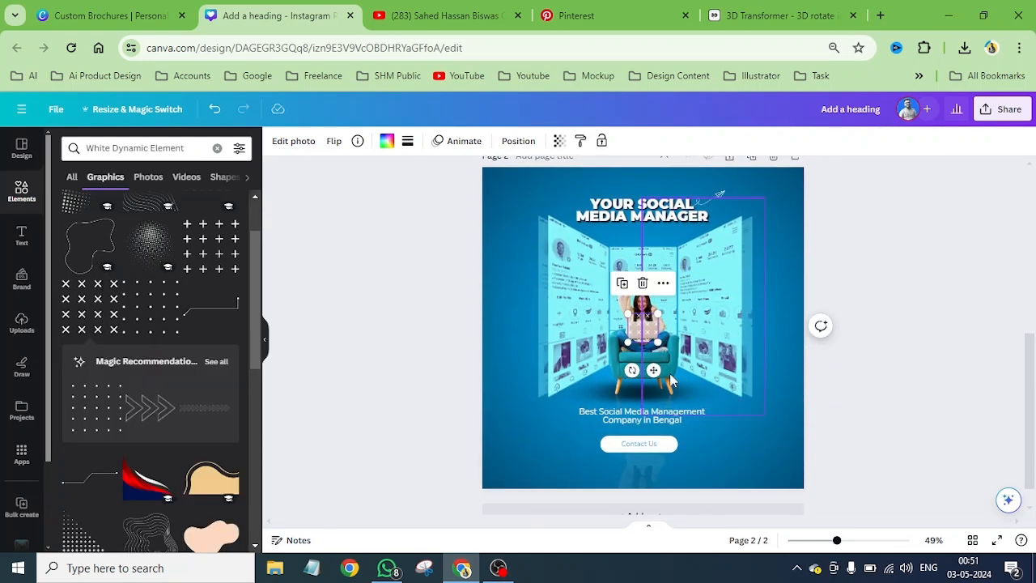
{"action": "left_click_drag", "start_coordinate": [654, 370], "coordinate": [522, 239]}
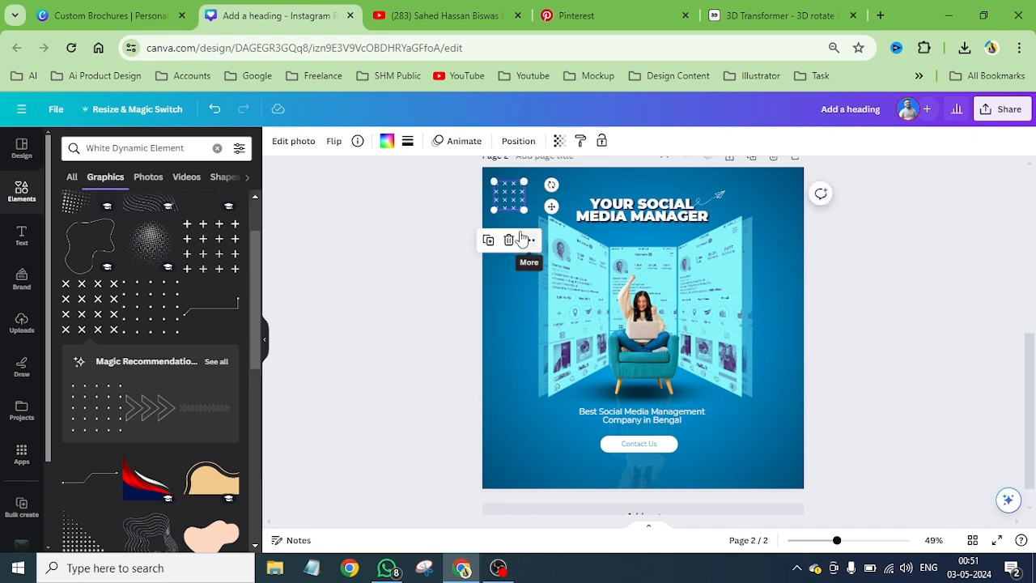
{"action": "scroll", "coordinate": [503, 209], "scroll_direction": "up", "scroll_amount": 3}
{"action": "scroll", "coordinate": [347, 189], "scroll_direction": "up", "scroll_amount": 3}
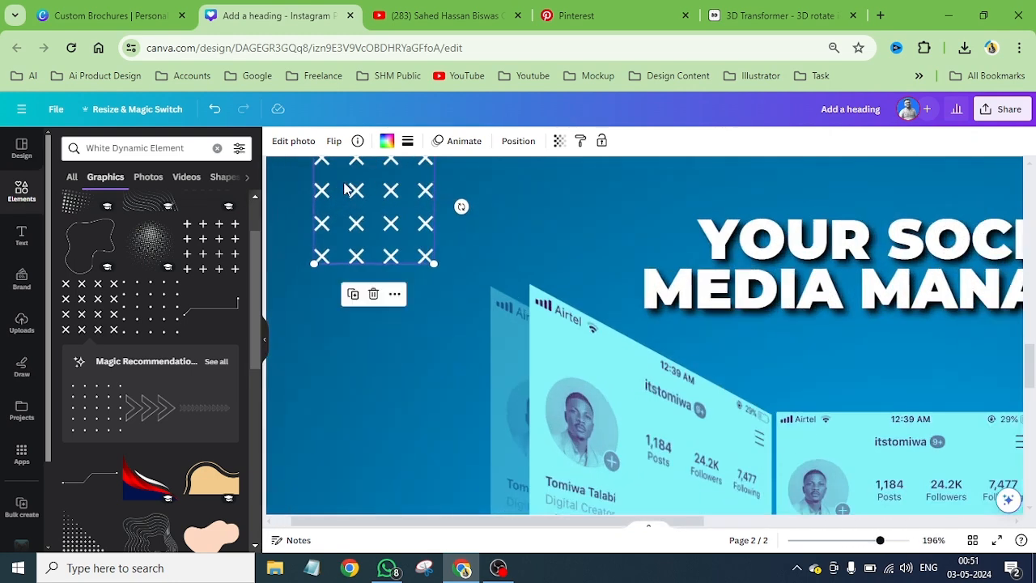
{"action": "scroll", "coordinate": [347, 189], "scroll_direction": "up", "scroll_amount": 2}
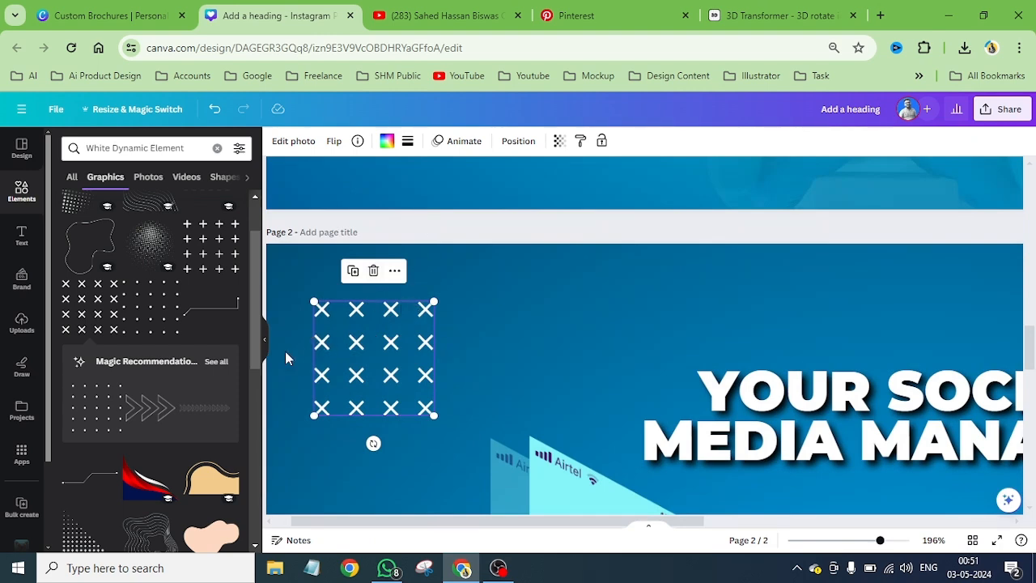
{"action": "left_click", "coordinate": [392, 369]}
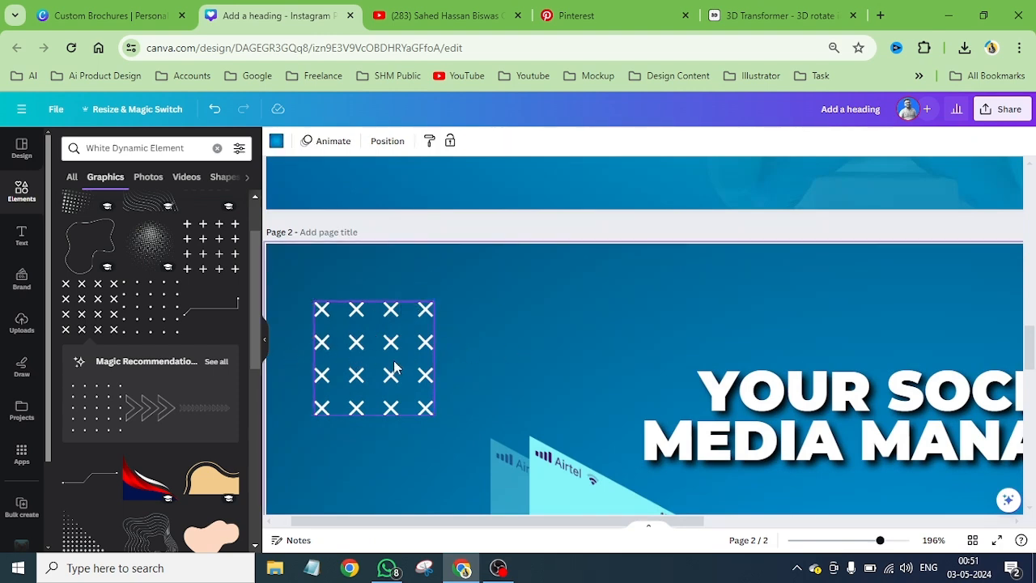
{"action": "left_click_drag", "start_coordinate": [393, 368], "coordinate": [394, 368]}
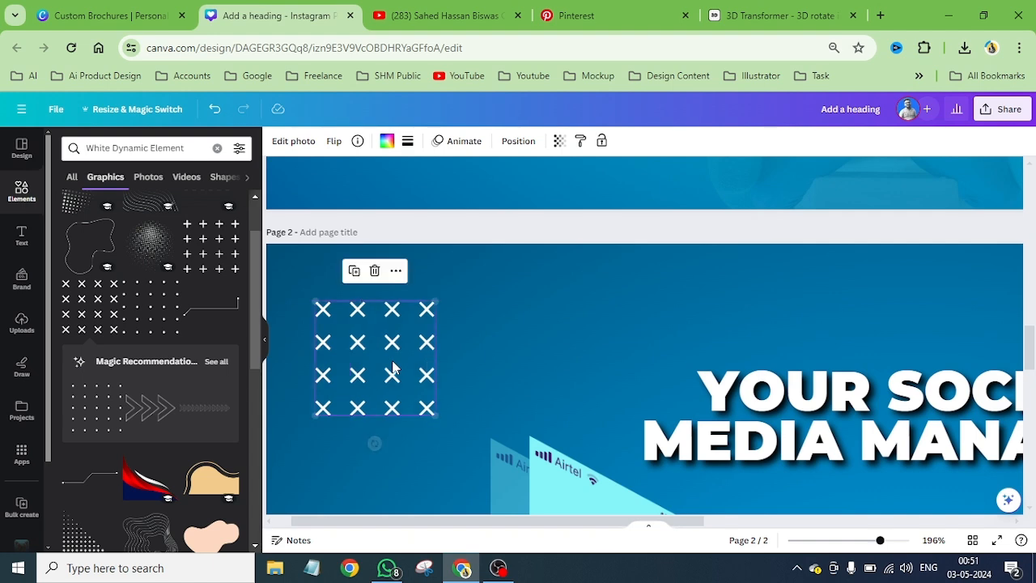
{"action": "key", "text": "Tab"}
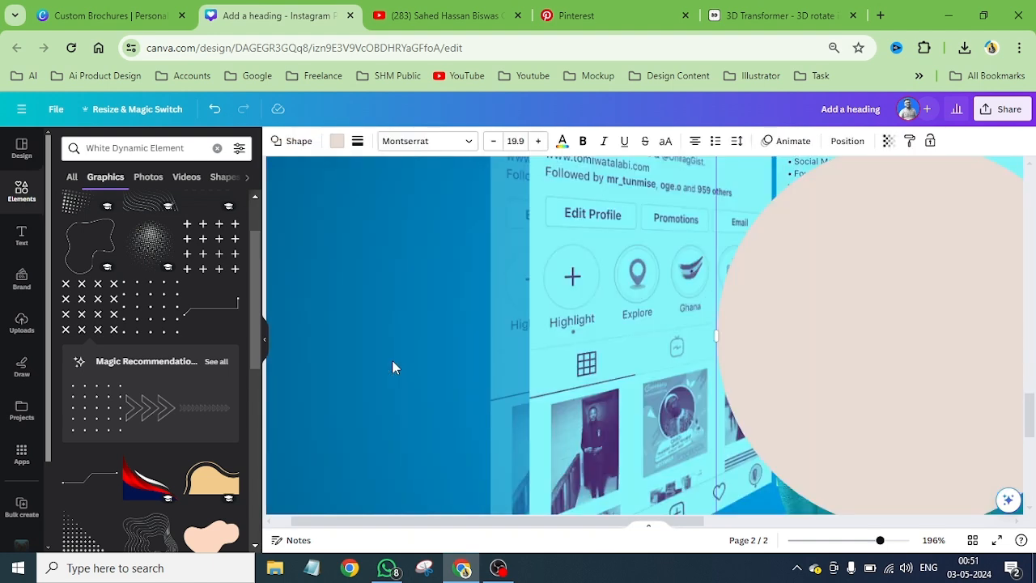
{"action": "key", "text": "ctrl+alt+0"}
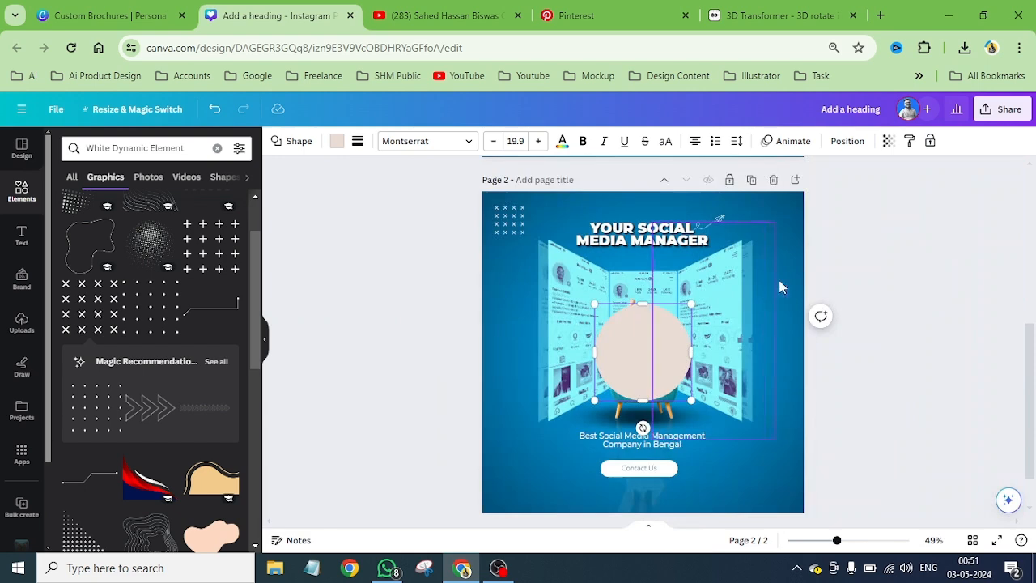
{"action": "left_click", "coordinate": [780, 282]}
{"action": "left_click", "coordinate": [661, 361]}
{"action": "key", "text": "Delete"}
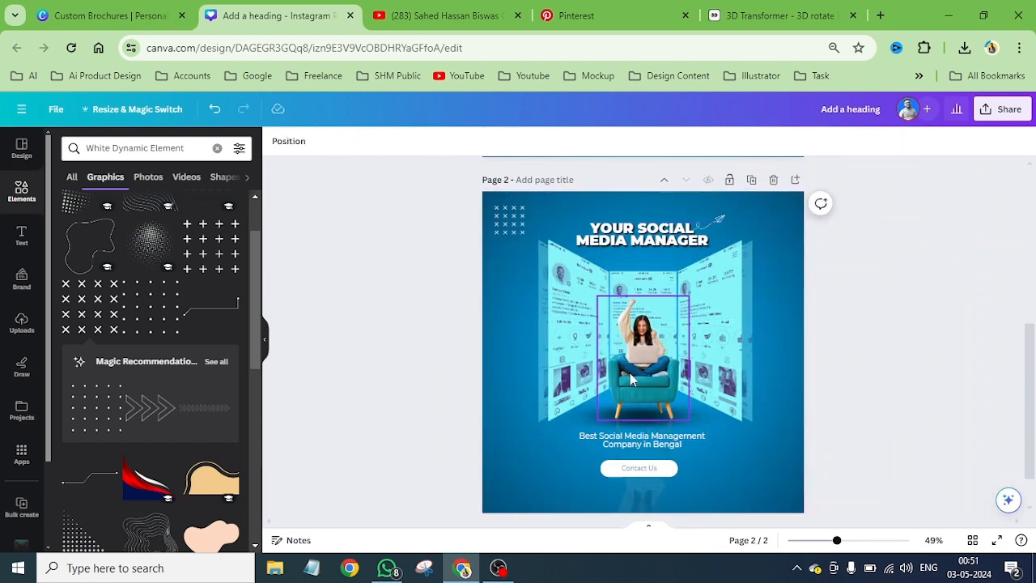